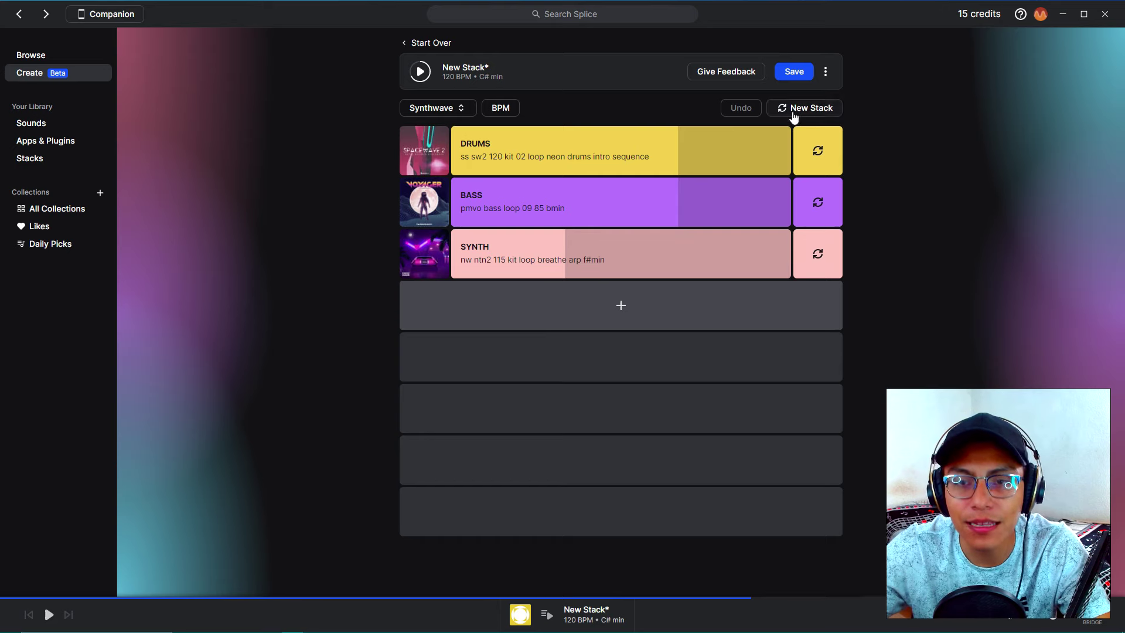
Step: Generate a new Synthwave stack and preview its drums, bass and synth loops together
left_click(799, 109)
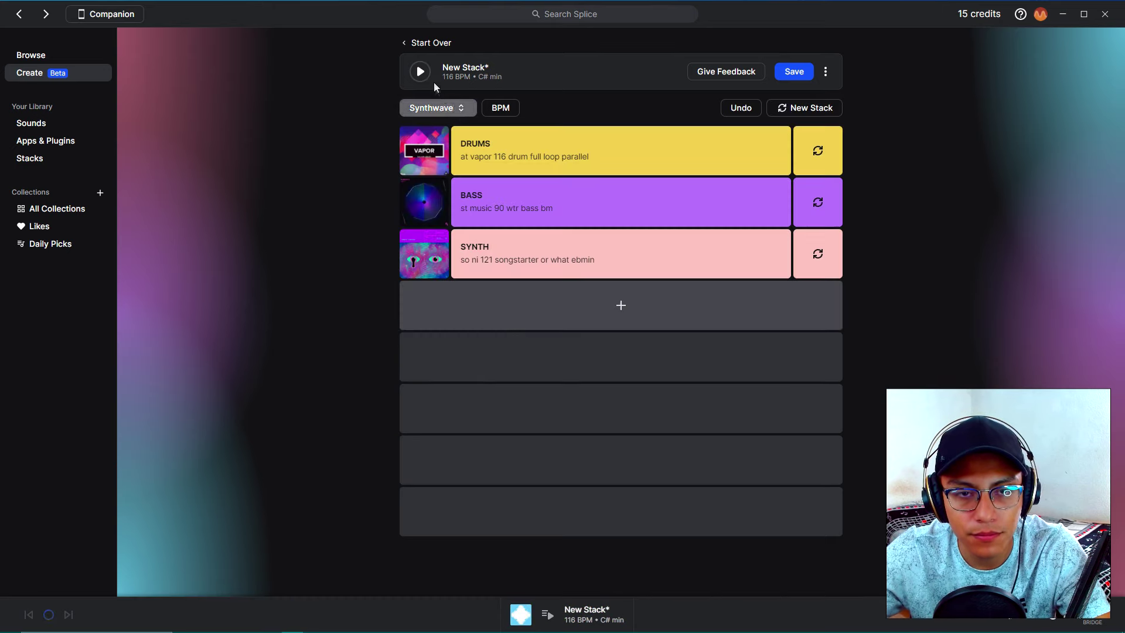
left_click(421, 72)
mouse_move(616, 189)
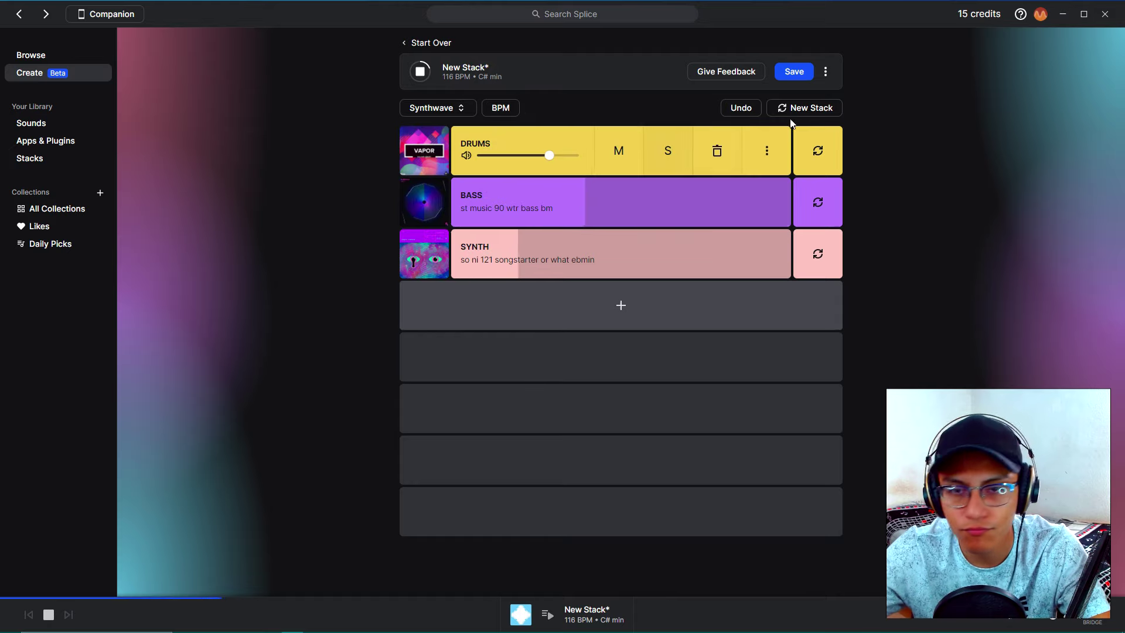
left_click(415, 79)
Step: Add a Chords layer to the stack and audition it with the other loops
mouse_move(630, 325)
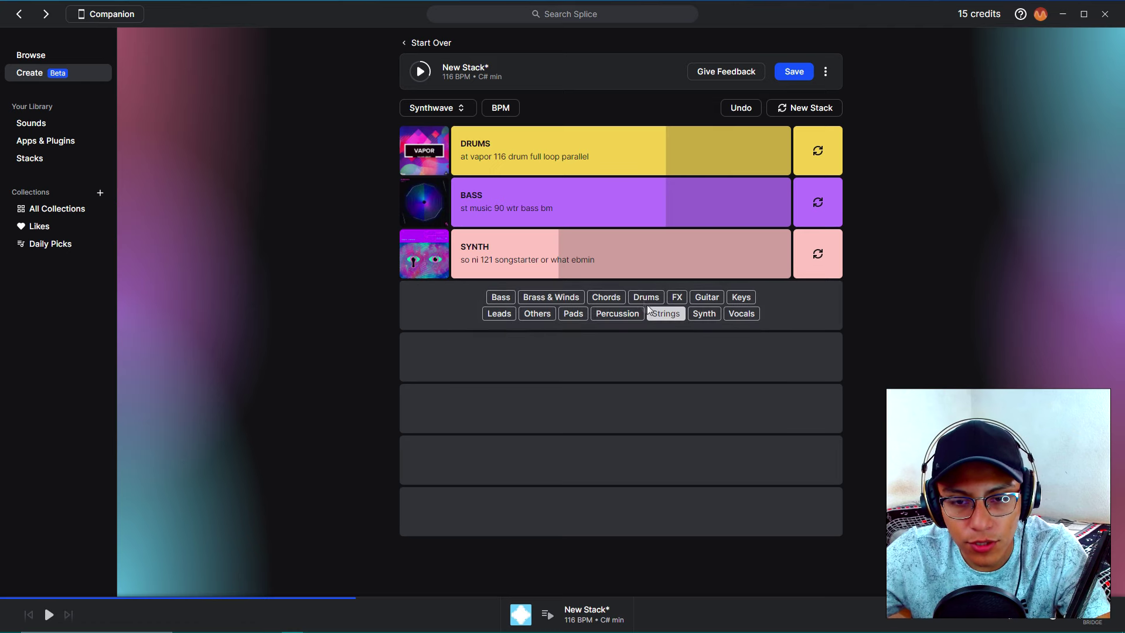
left_click(607, 298)
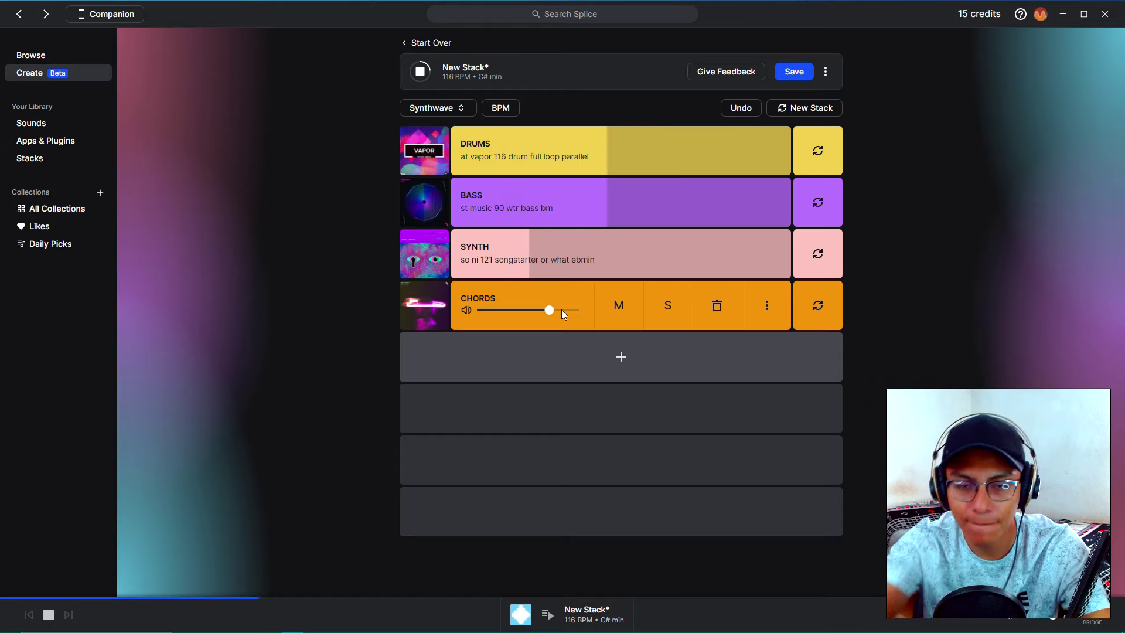
key("space")
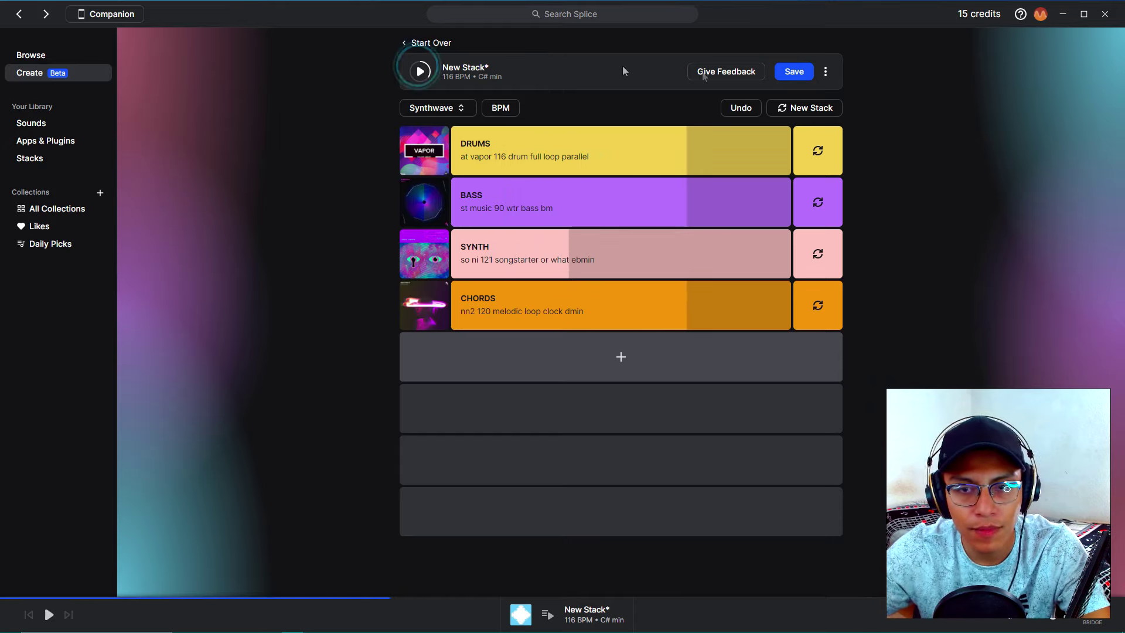
Step: Generate four new Synthwave stacks one after another, auditioning each combination before replacing it
left_click(791, 109)
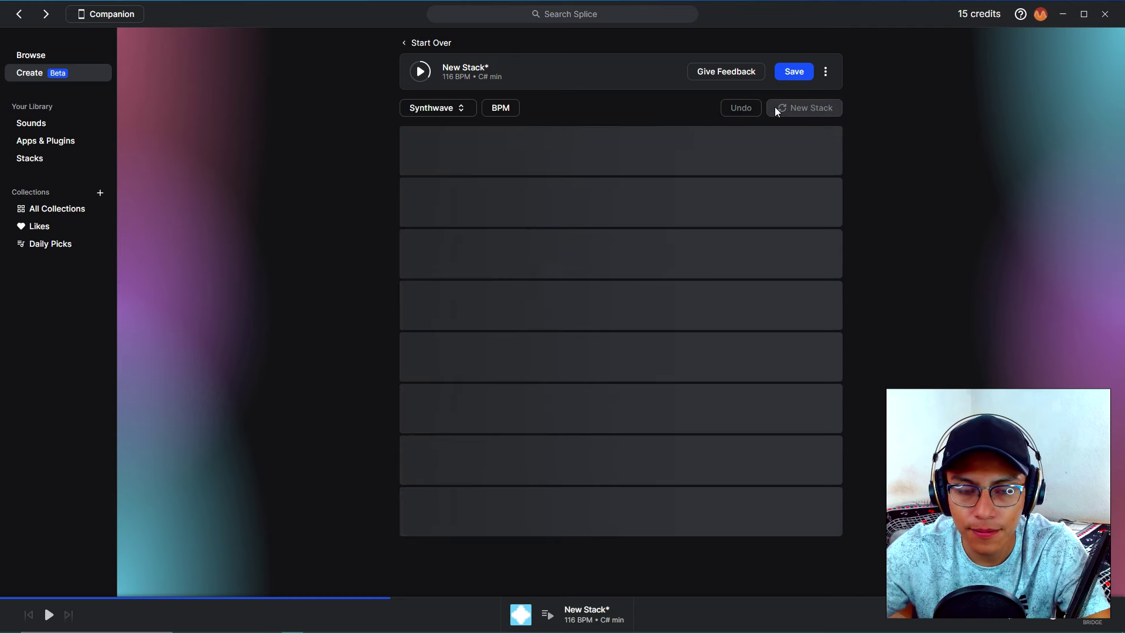
left_click(421, 73)
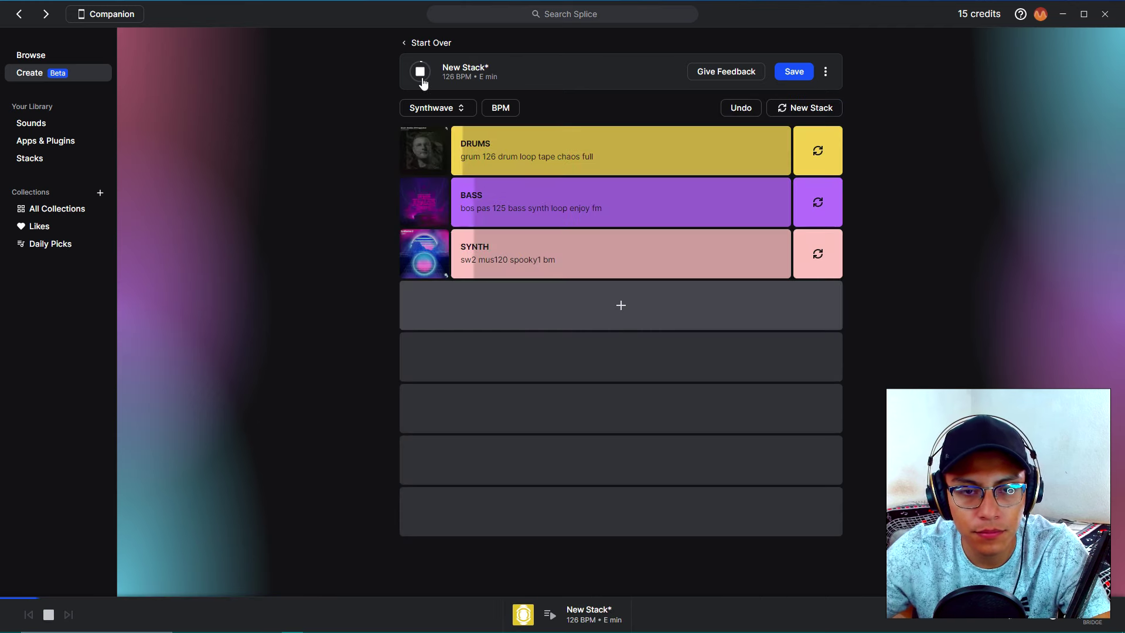
left_click(821, 110)
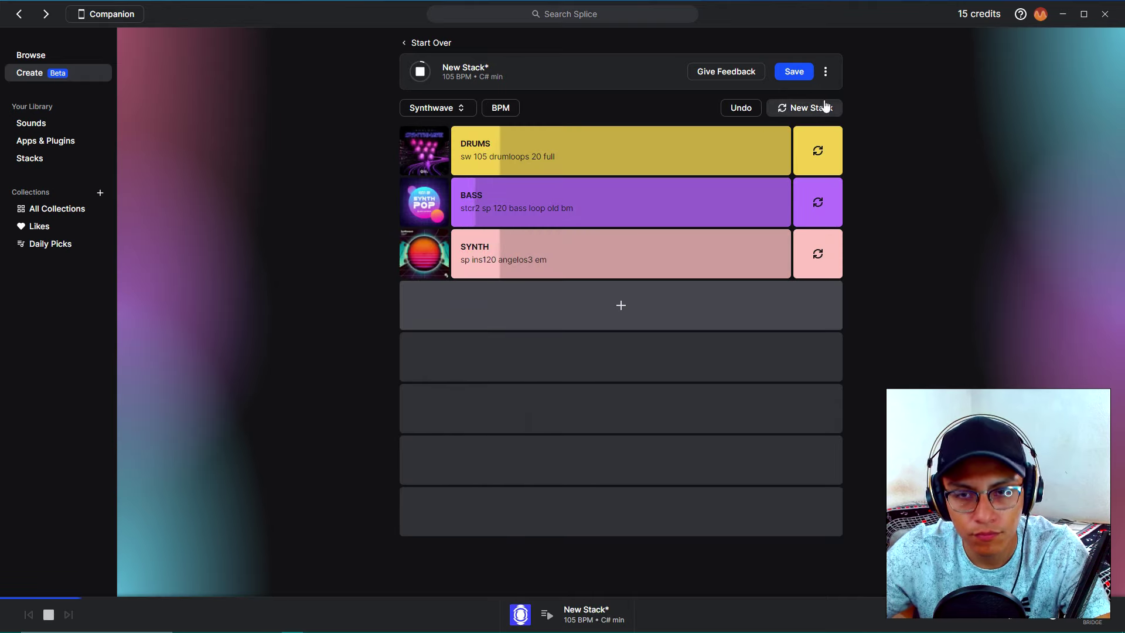
left_click(816, 109)
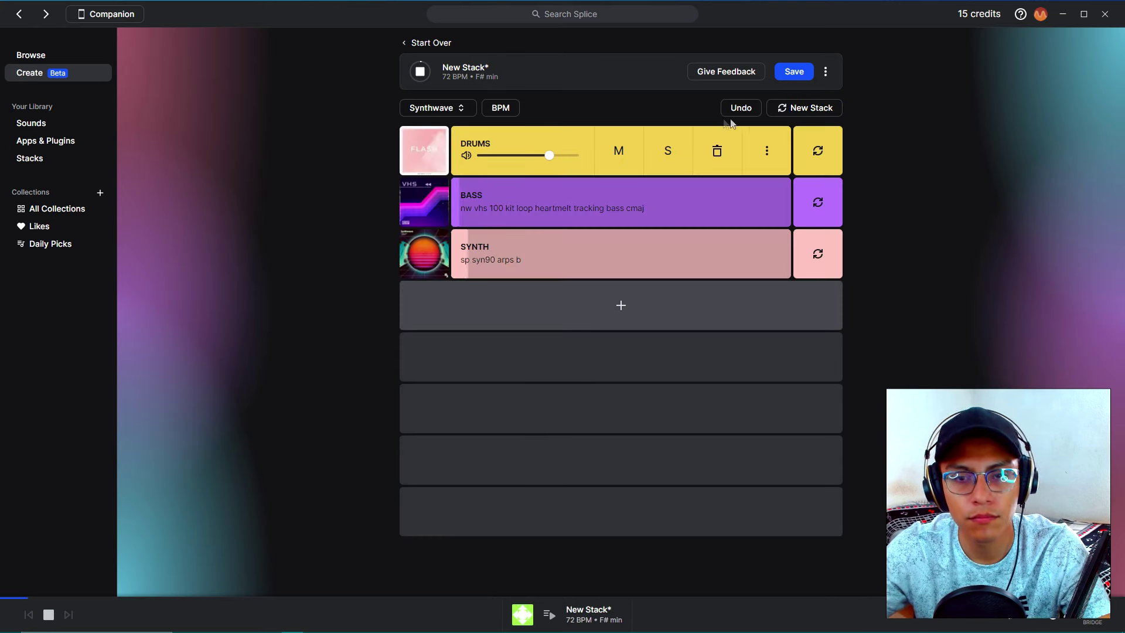
left_click(787, 112)
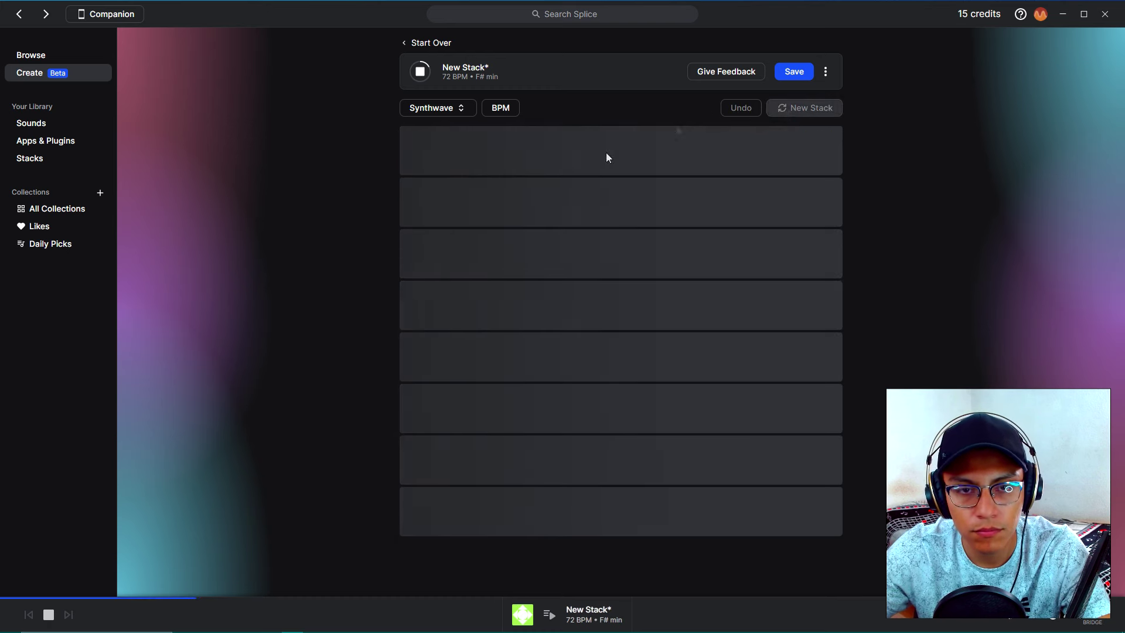
Step: Listen to the newly generated drums, bass and synth stack and add a Vocals layer below the Synth layer
mouse_move(540, 201)
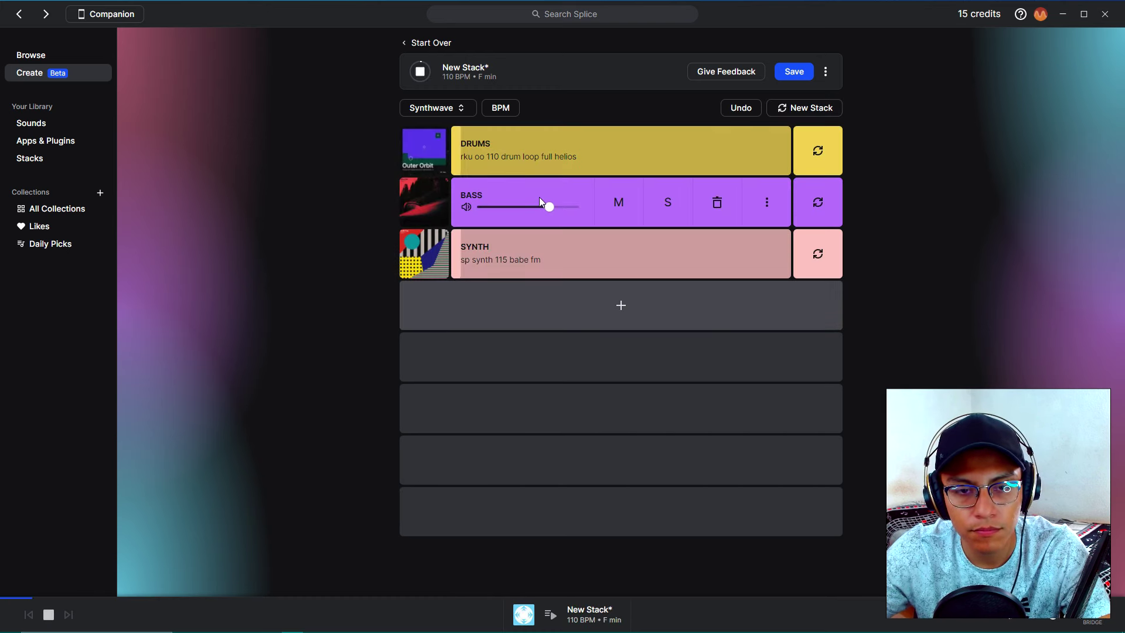
mouse_move(519, 160)
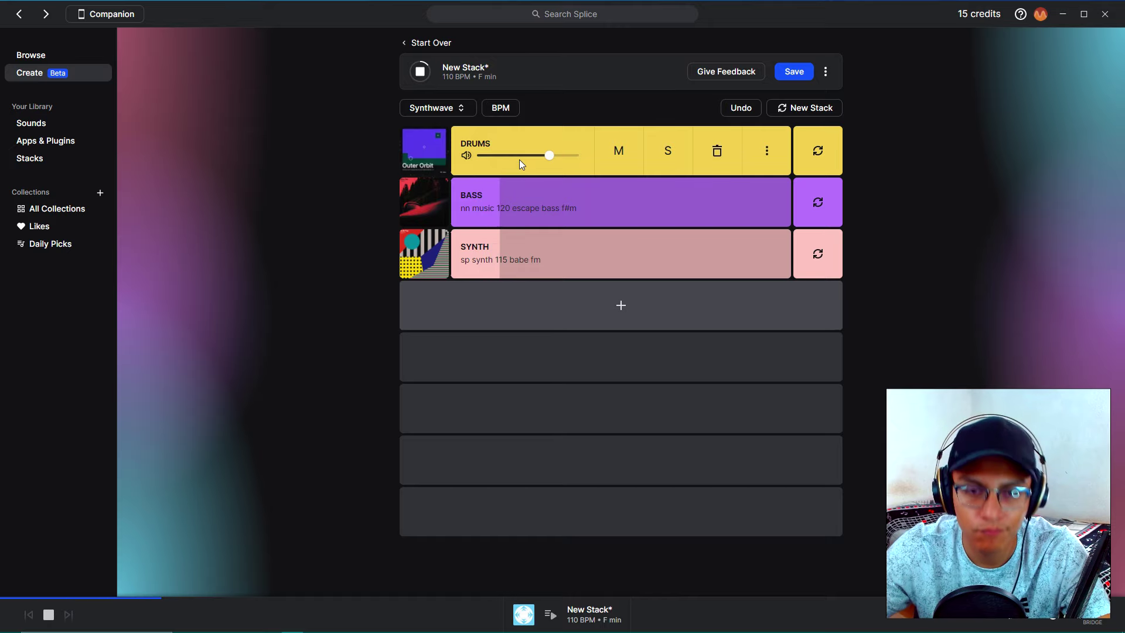
mouse_move(608, 326)
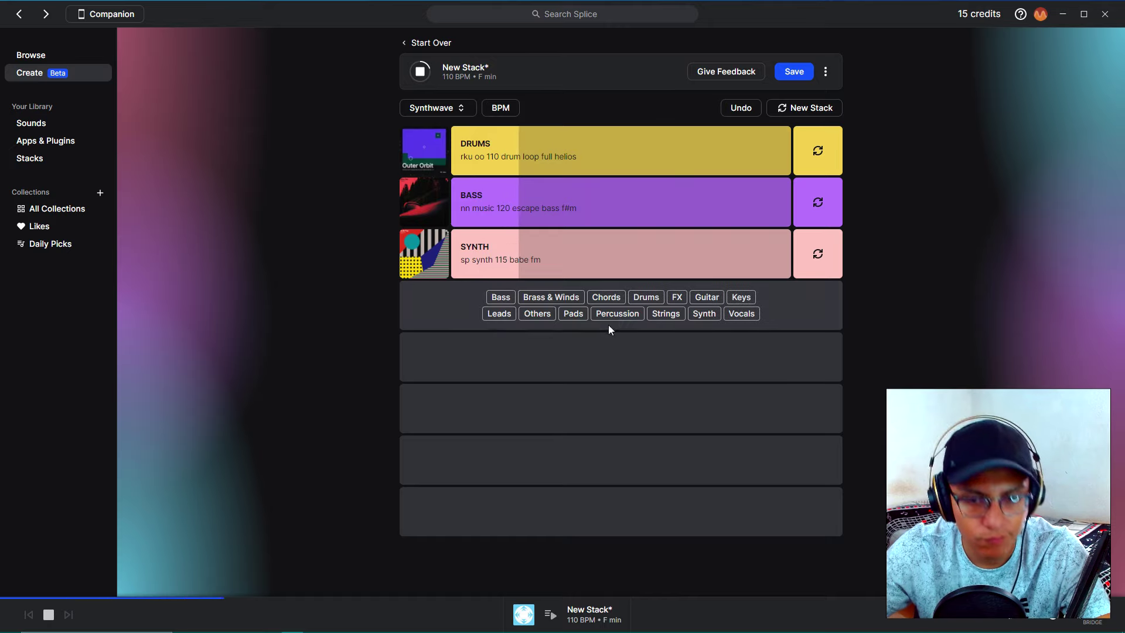
left_click(741, 314)
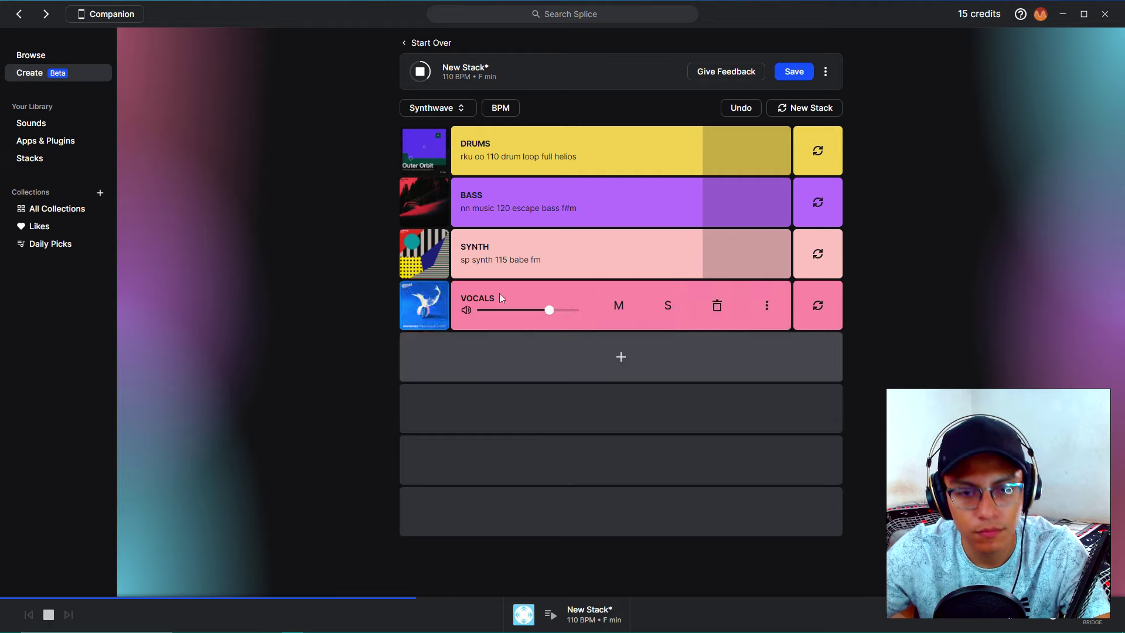
Step: Add a Guitar layer below the Vocals and lower its volume to a little under half
mouse_move(654, 361)
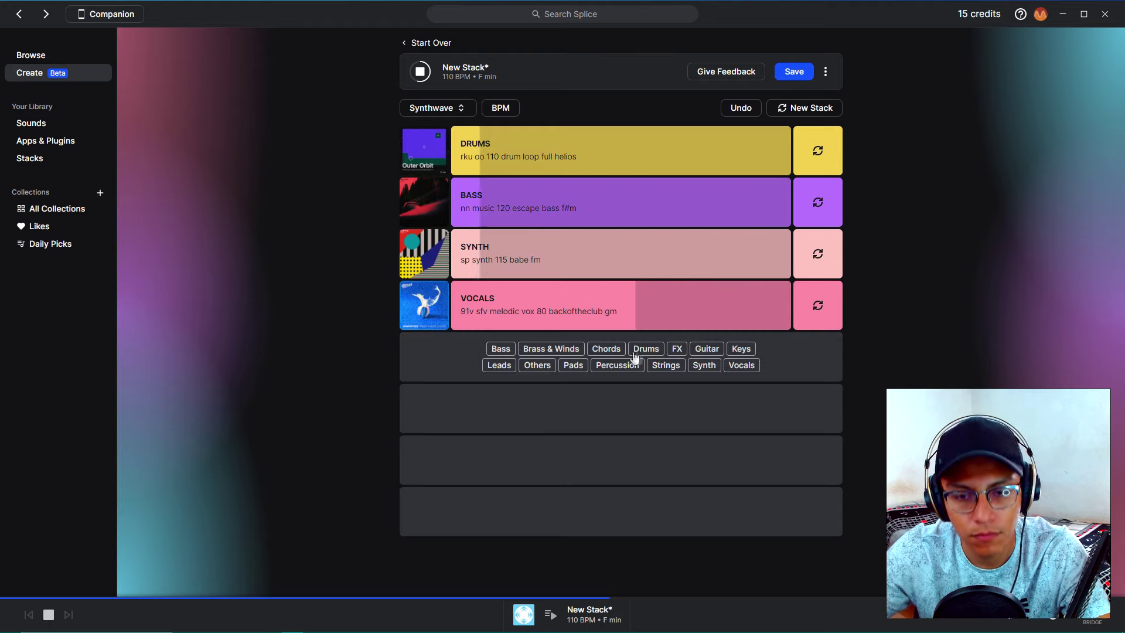
left_click(692, 350)
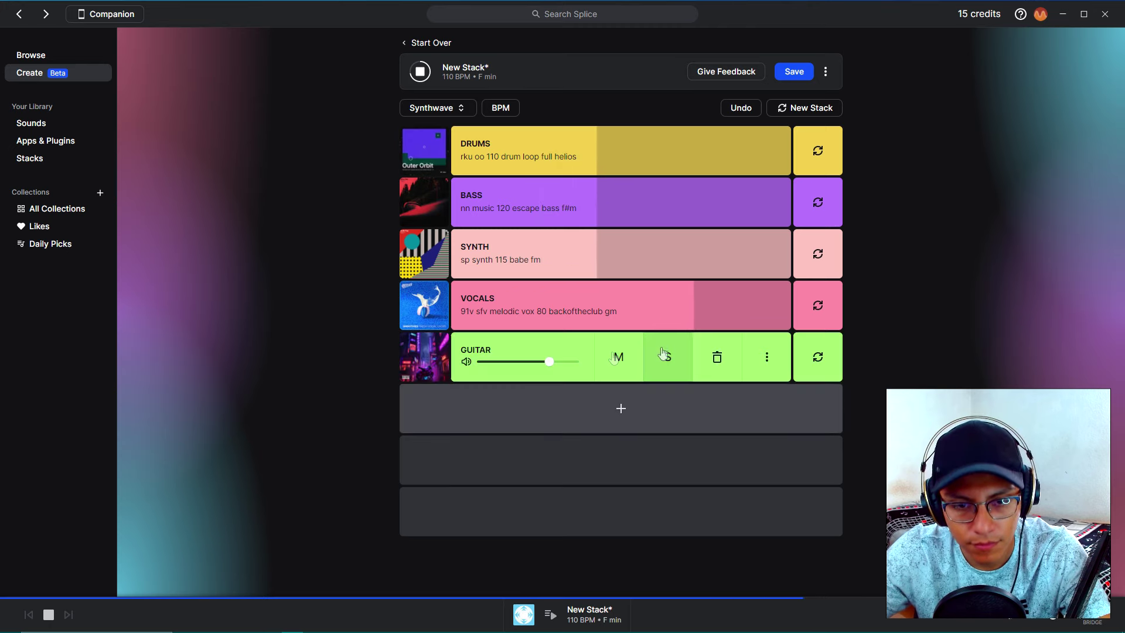
left_click_drag(552, 366, 521, 365)
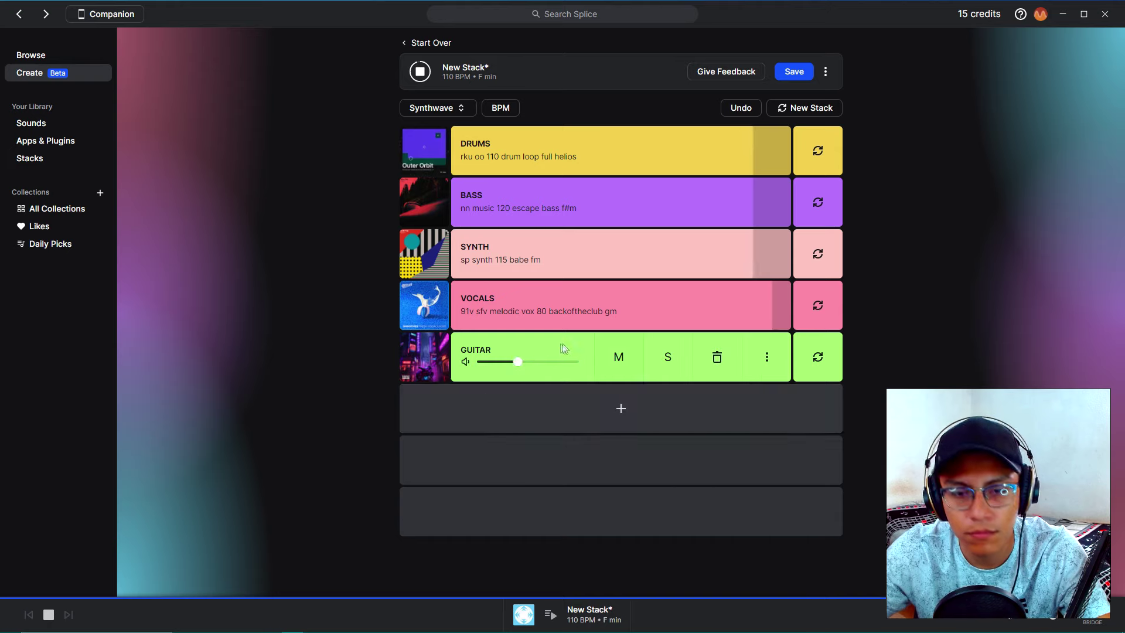
Step: Add a Leads layer below the Guitar and lower its volume to well under half
mouse_move(615, 404)
left_click(501, 417)
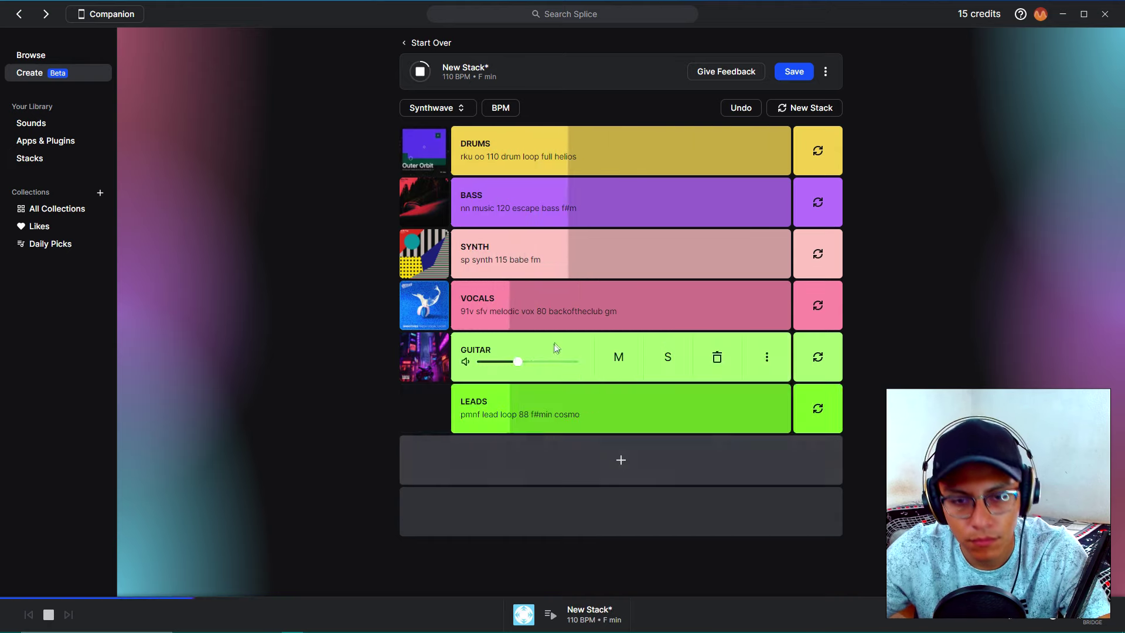
left_click_drag(547, 417, 520, 414)
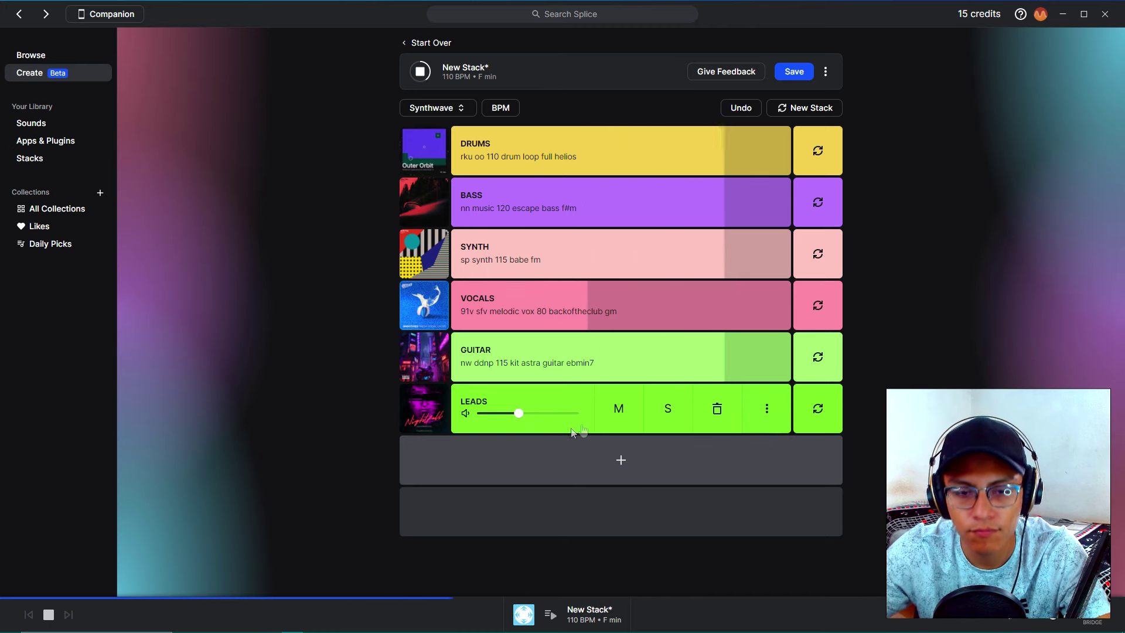
left_click_drag(519, 416, 511, 417)
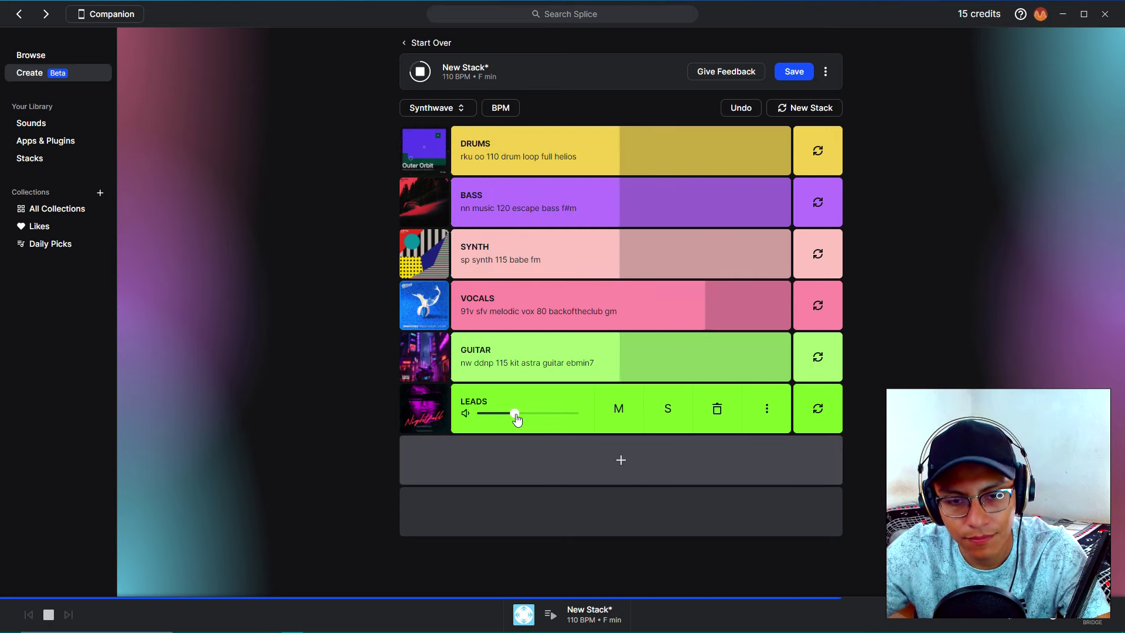
Step: Add a Keys layer below the Leads and reduce its volume to a little under half
mouse_move(607, 459)
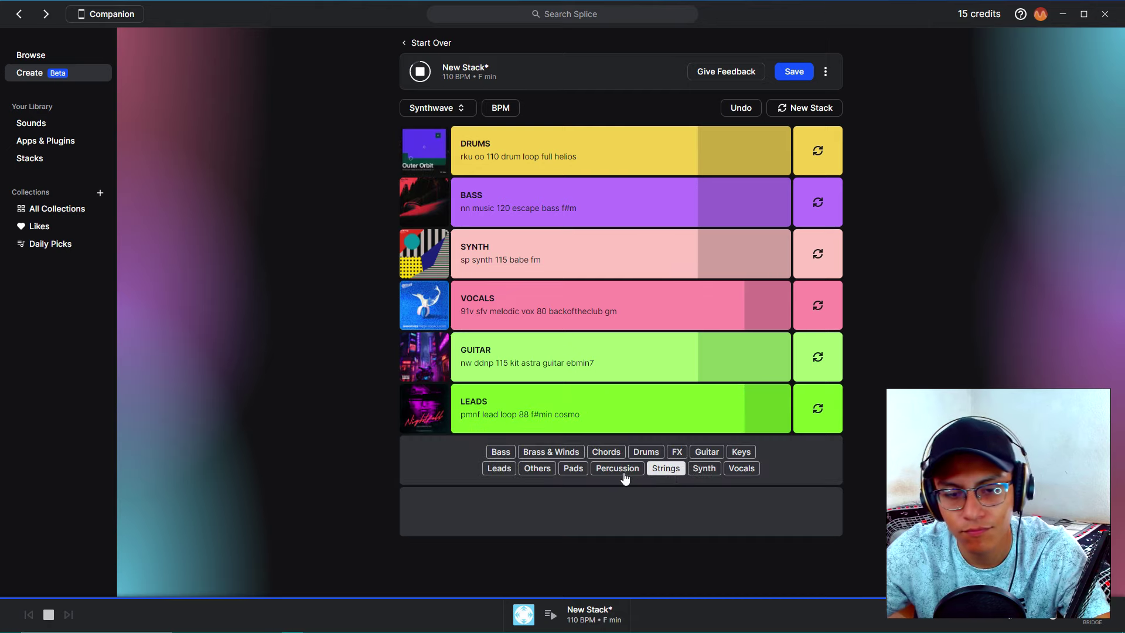
left_click(742, 452)
mouse_move(551, 466)
left_mouse_down()
mouse_move(568, 468)
mouse_move(519, 467)
mouse_move(532, 466)
left_mouse_up()
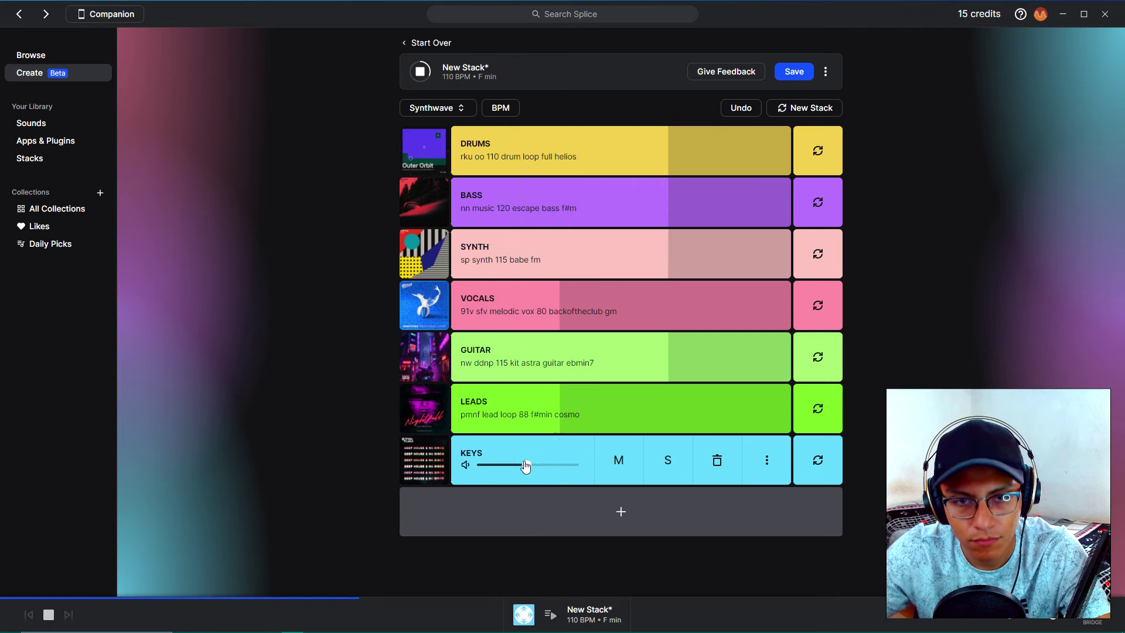
Step: Fill the last empty slot with a second Vocals layer and lower its volume to under half
mouse_move(621, 520)
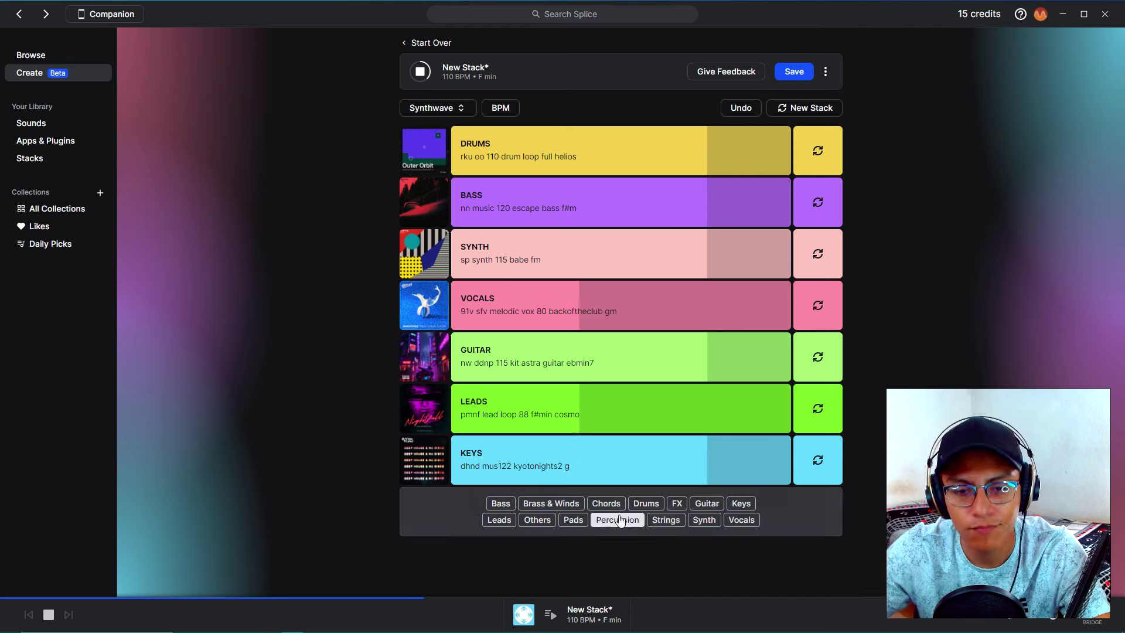
left_click(741, 520)
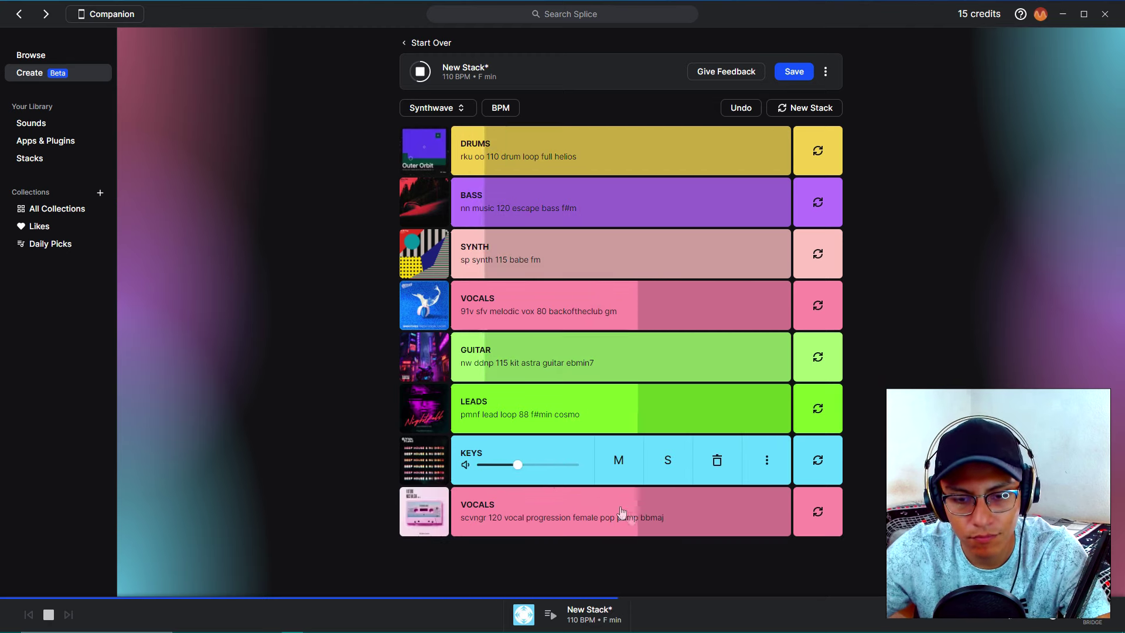
mouse_move(535, 517)
left_click_drag(535, 517, 510, 517)
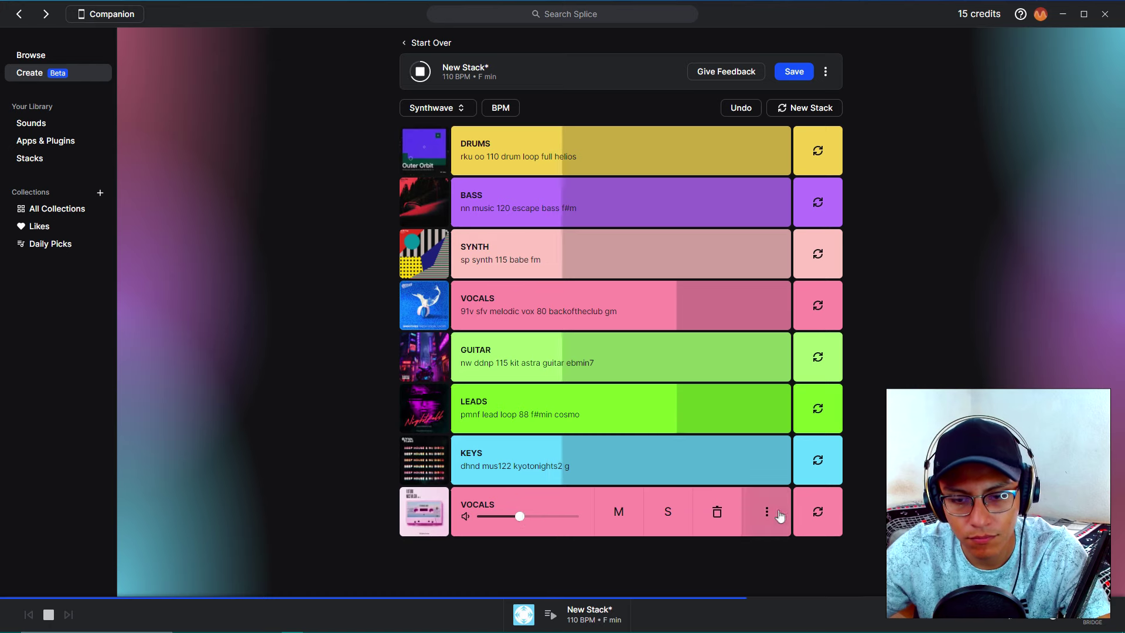
Step: Swap the second Vocals layer's loop three times, readjust its volume to a little under half, and stop playback
left_click(809, 513)
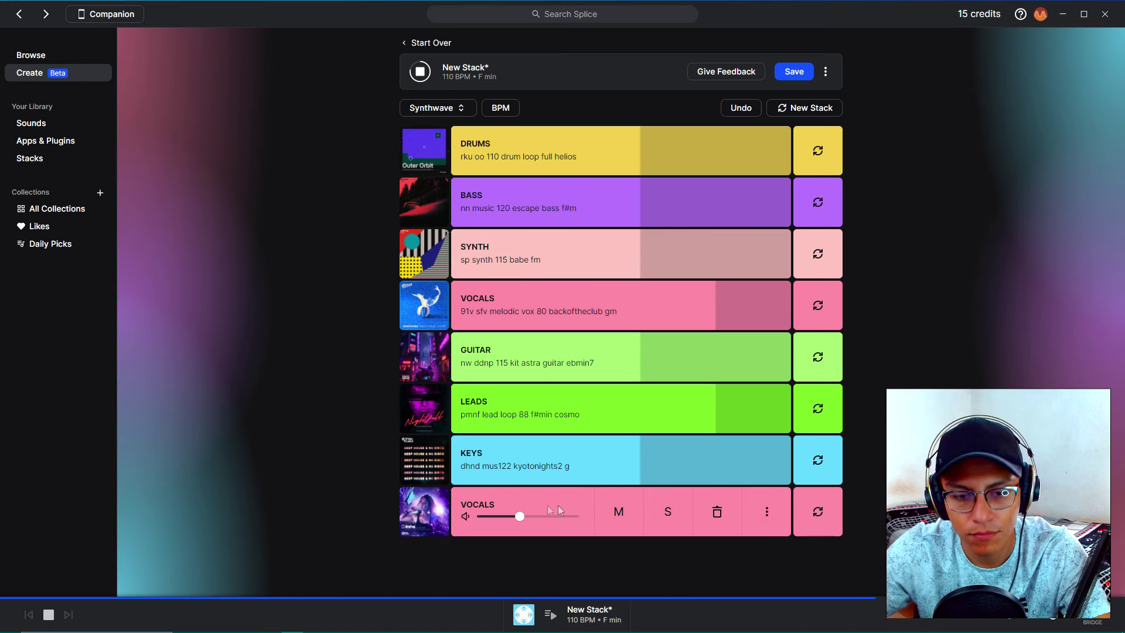
mouse_move(521, 516)
left_mouse_down()
mouse_move(578, 520)
mouse_move(518, 520)
left_mouse_up()
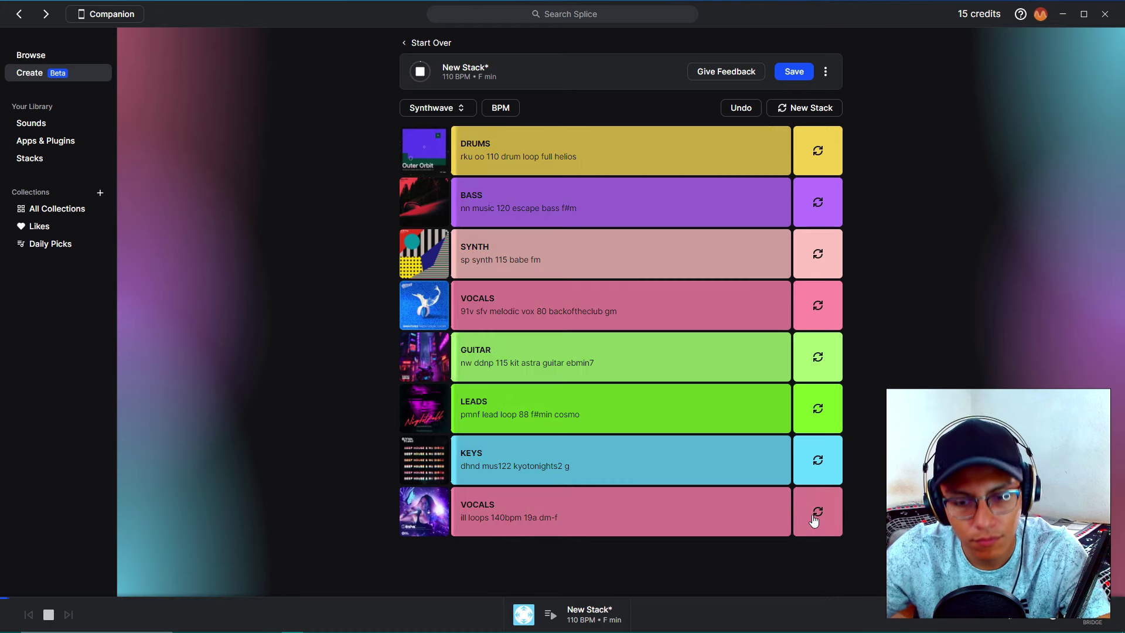
left_click(816, 518)
mouse_move(518, 516)
left_mouse_down()
mouse_move(578, 517)
mouse_move(516, 517)
left_mouse_up()
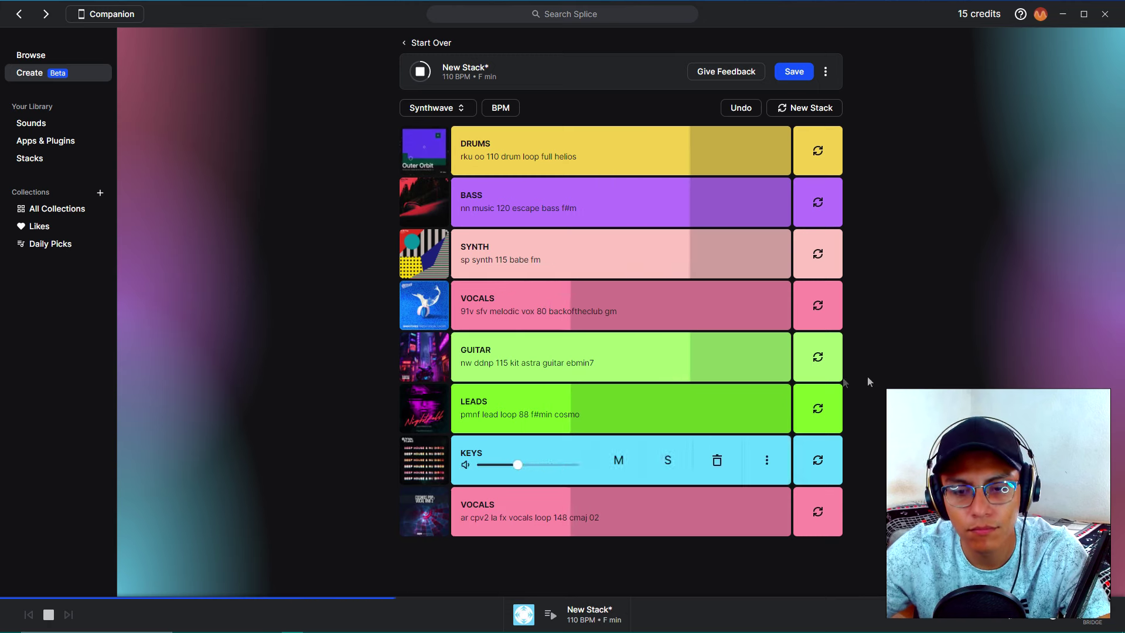
left_click(533, 517)
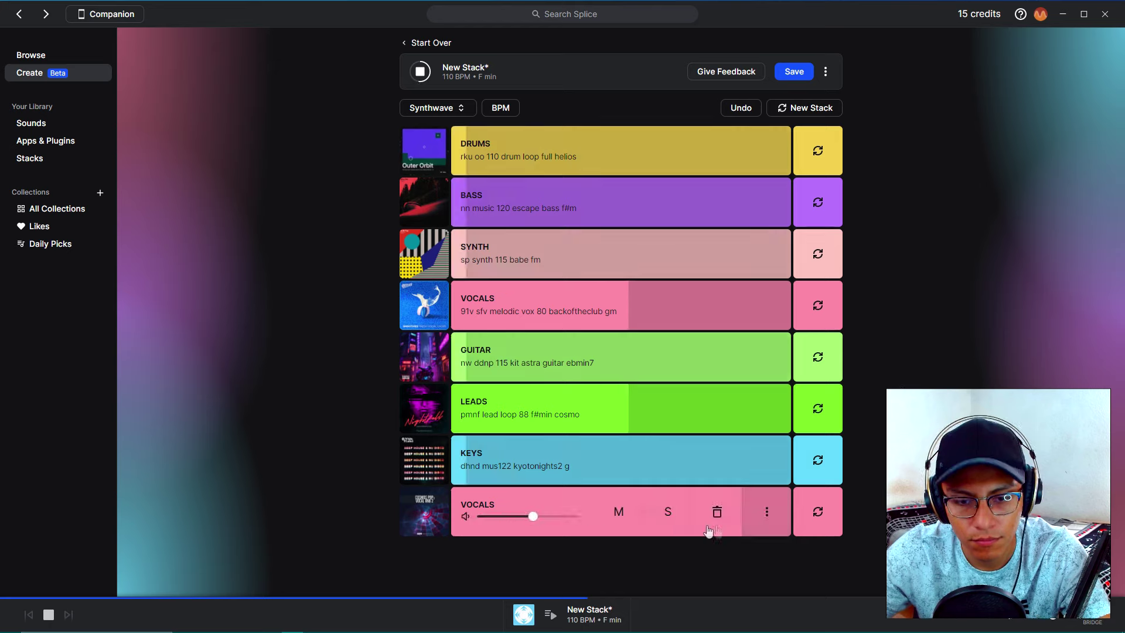
left_click(814, 511)
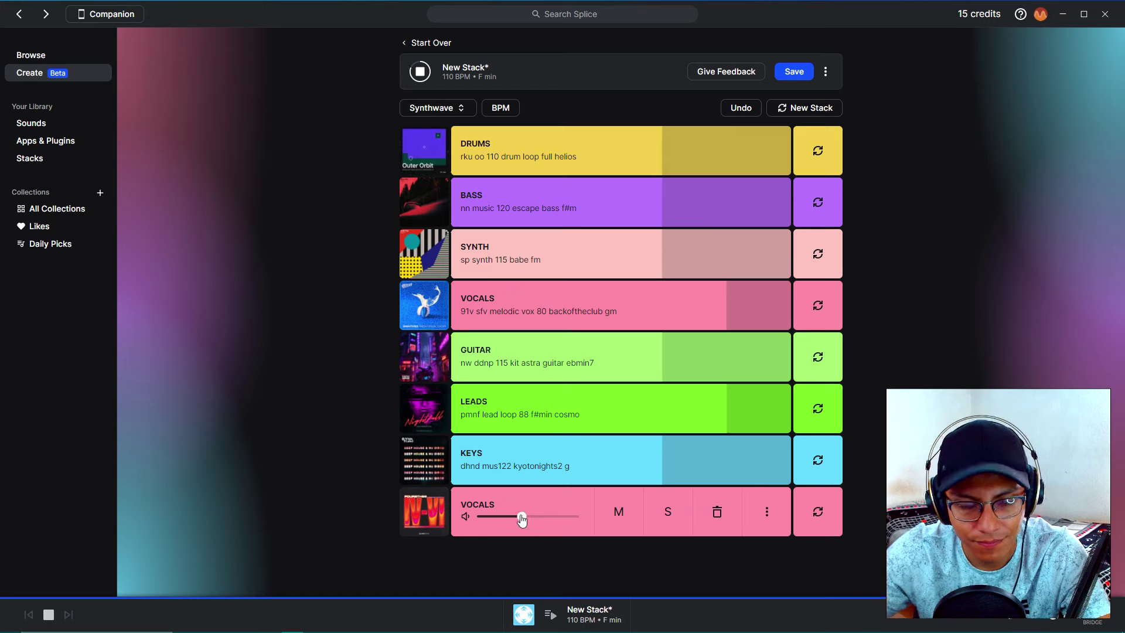
left_click(428, 67)
Step: Save the finished stack under its suggested name and open its export options
mouse_move(592, 167)
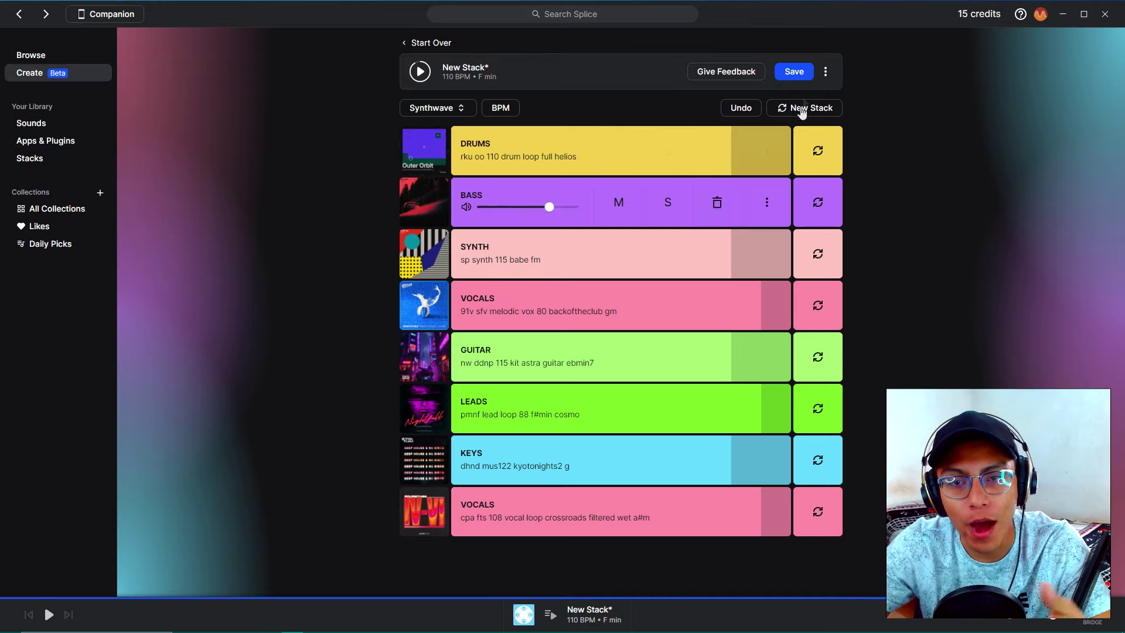
left_click(795, 73)
left_click_drag(572, 336, 393, 324)
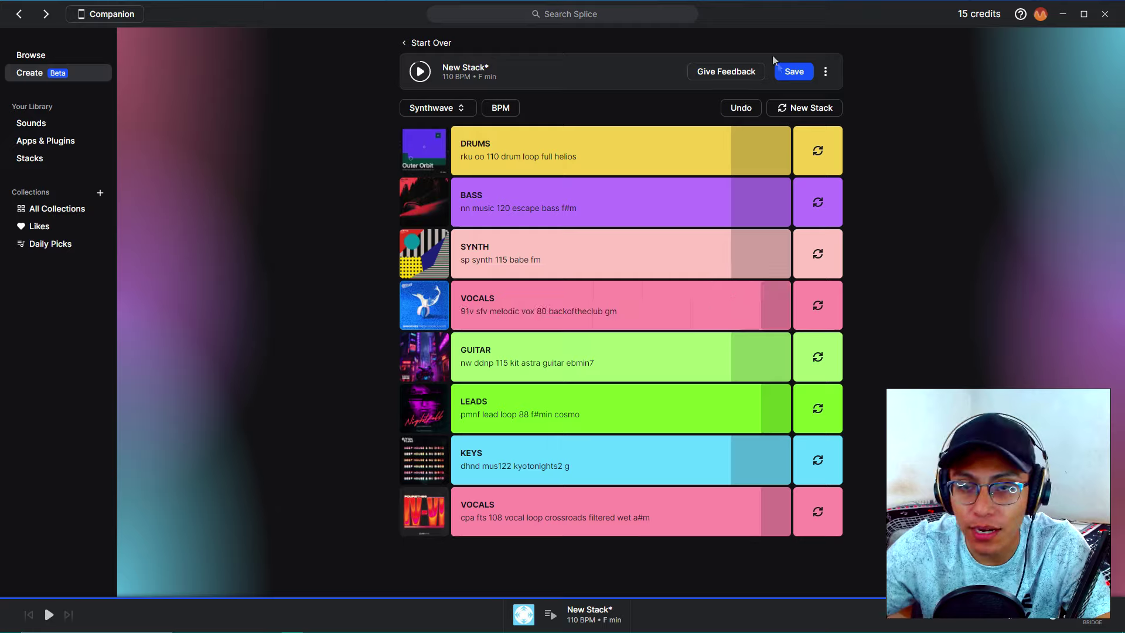
left_click(794, 71)
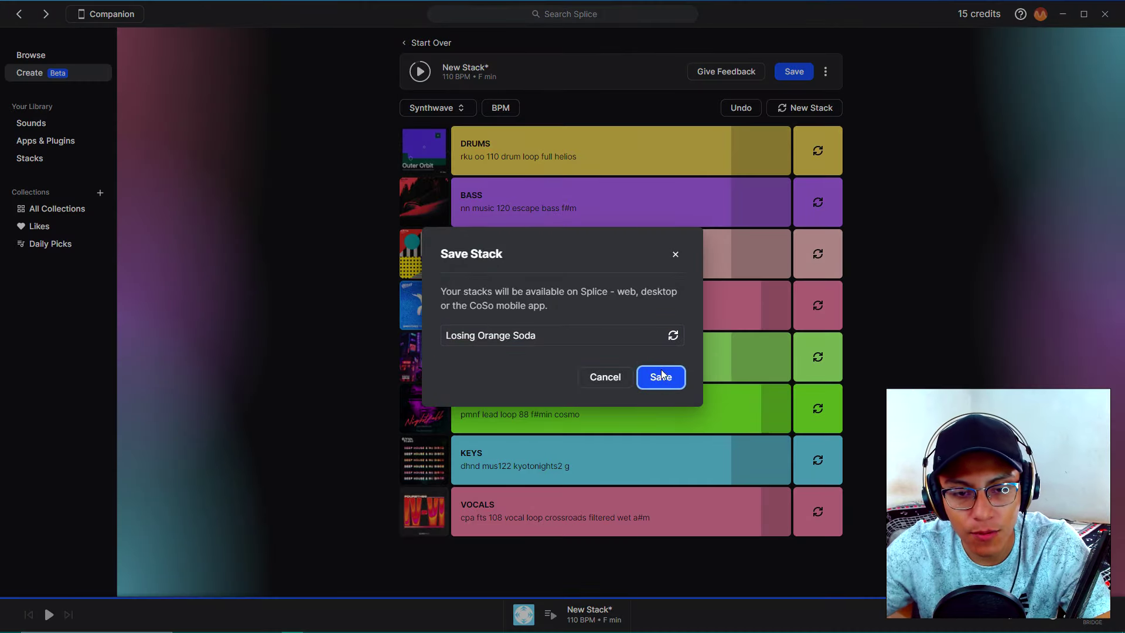
left_click(662, 376)
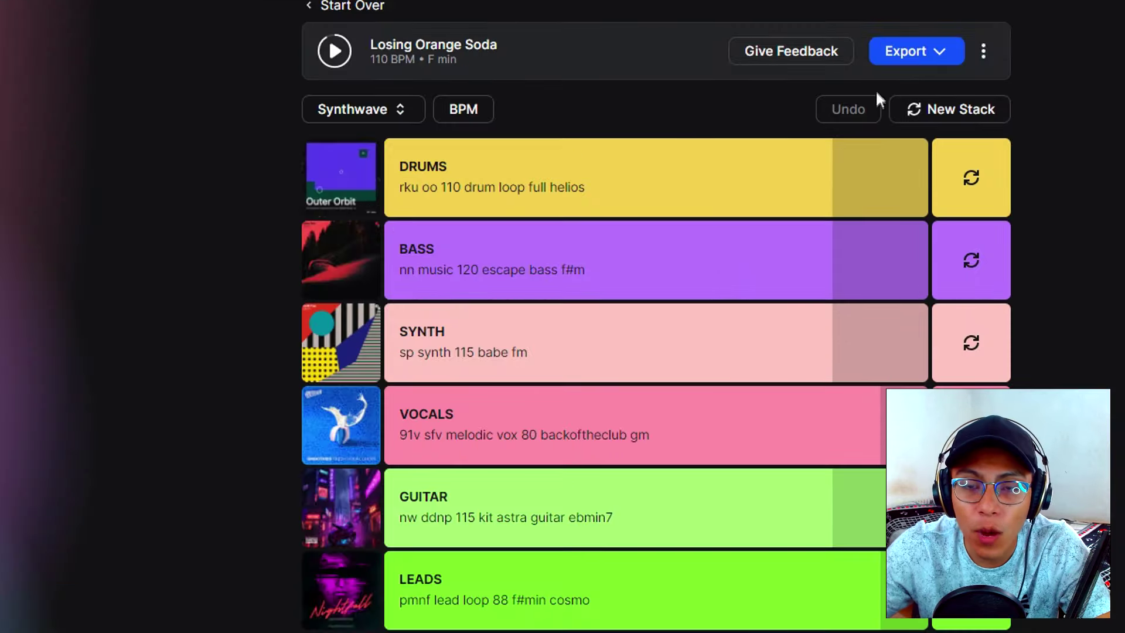
left_click(932, 51)
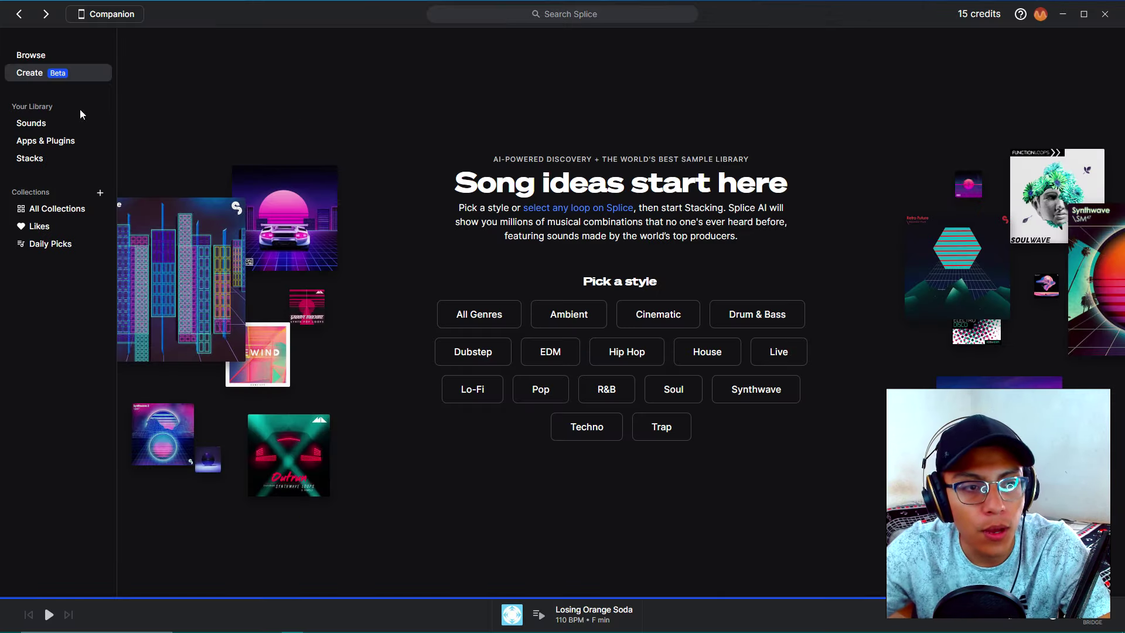
Step: Search the Splice sample library for "guitar latina"
left_click(32, 55)
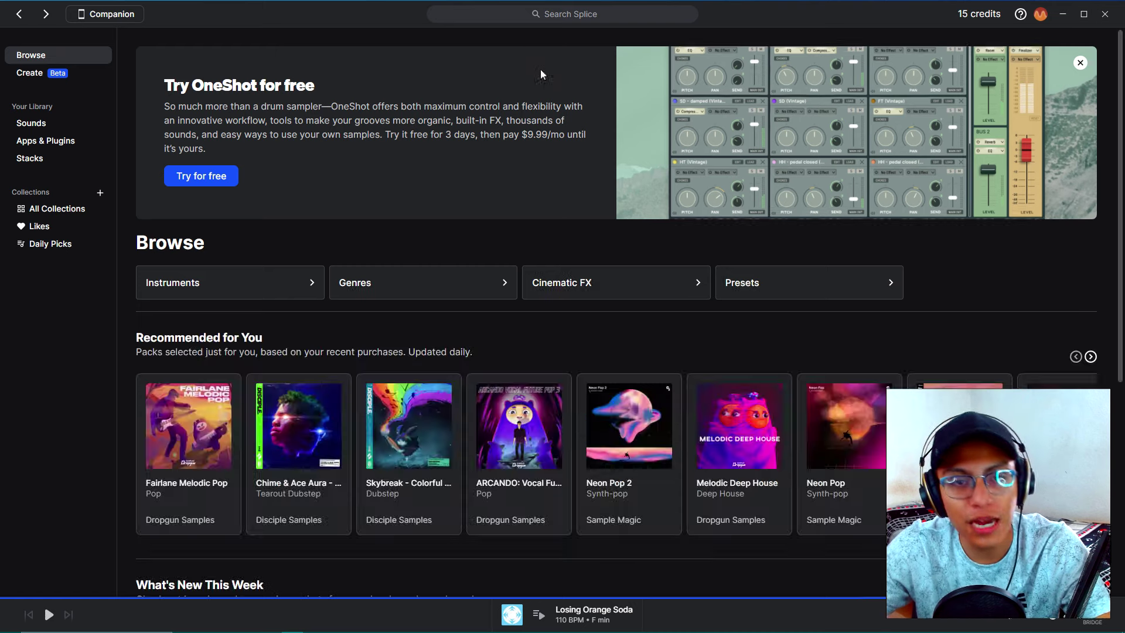
left_click(594, 17)
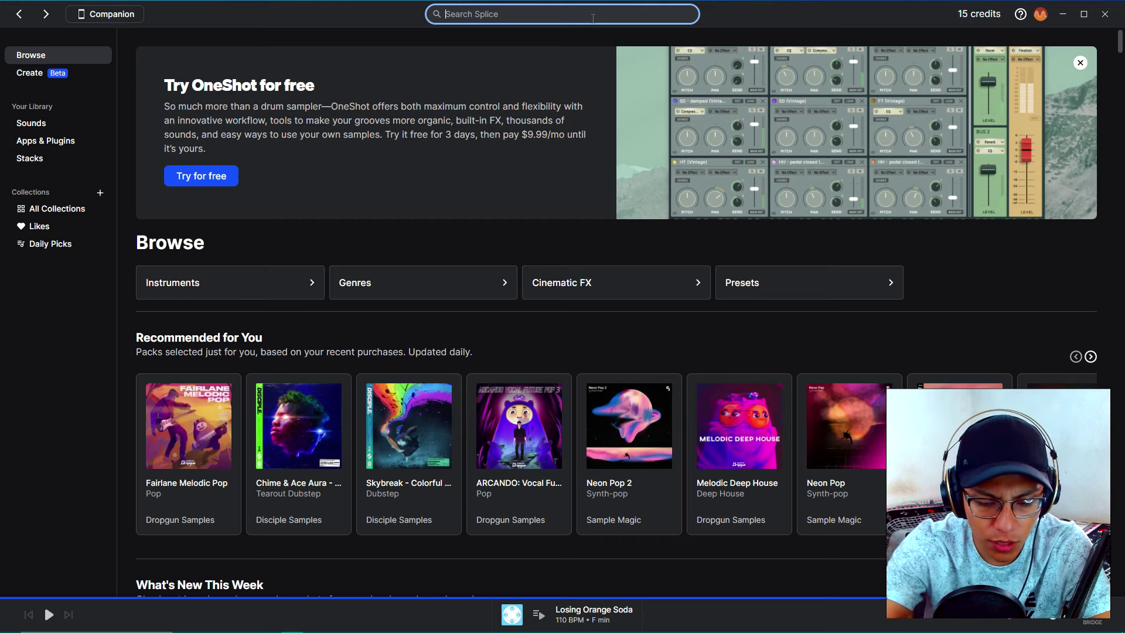
type("g")
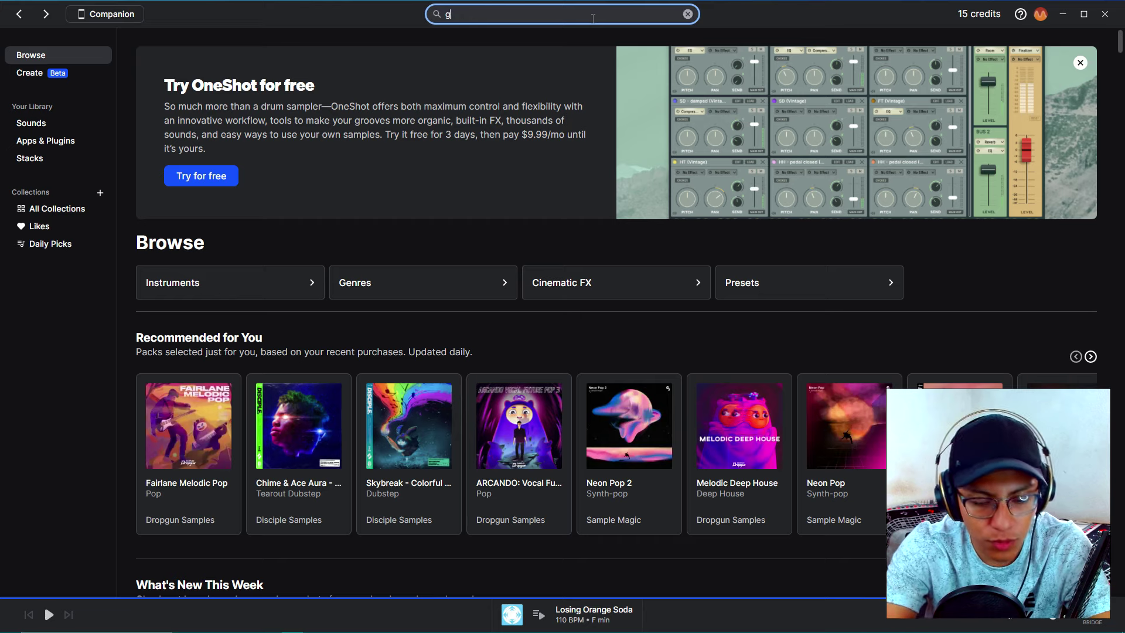
type("uitarra latina")
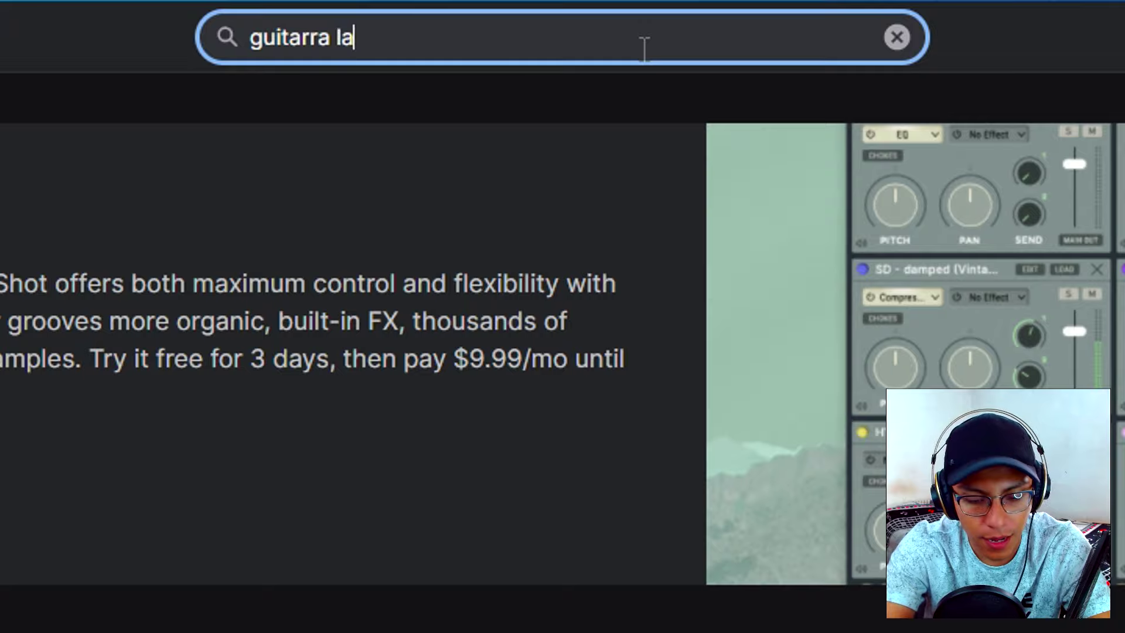
key("Return")
Step: Audition the first three guitar loops in the search results and stop playback
left_click(181, 274)
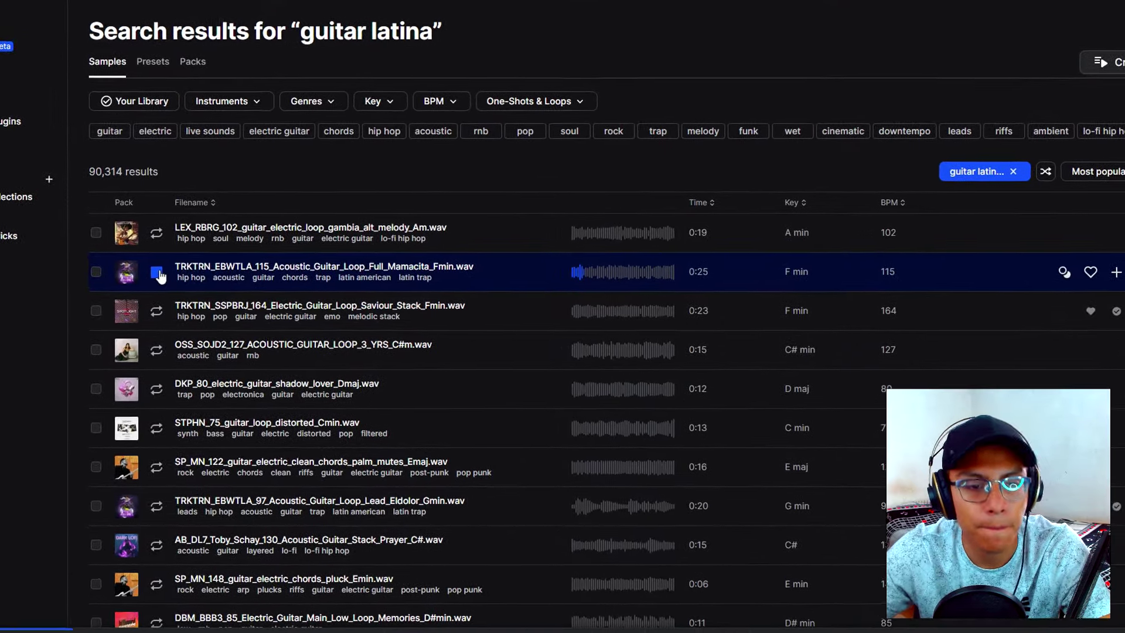
key("Up")
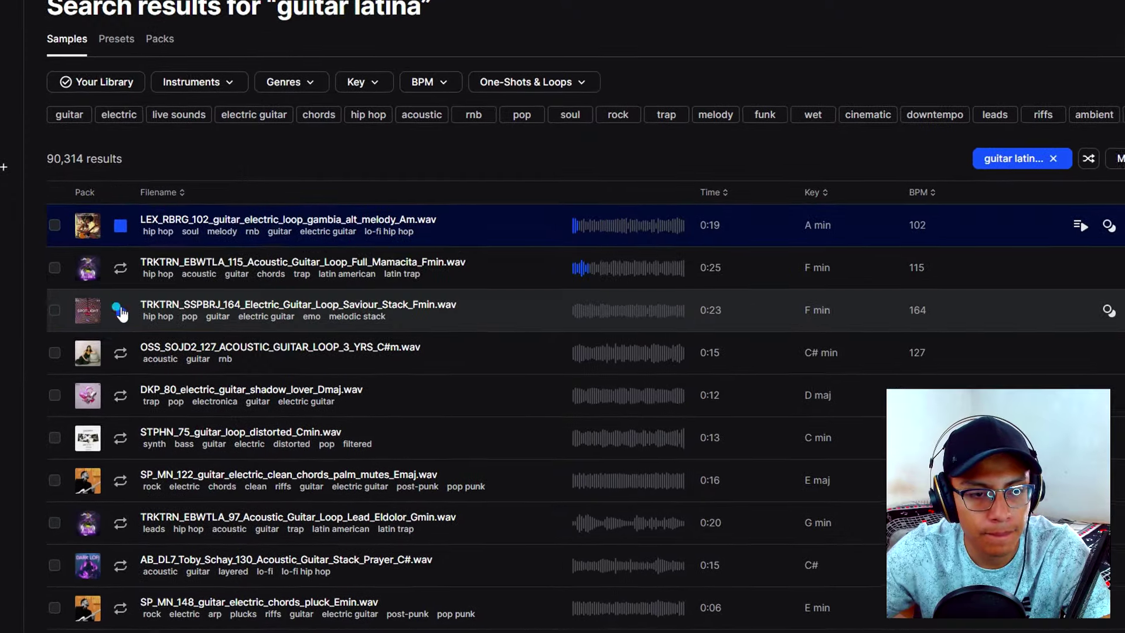
key("Down")
key("Down")
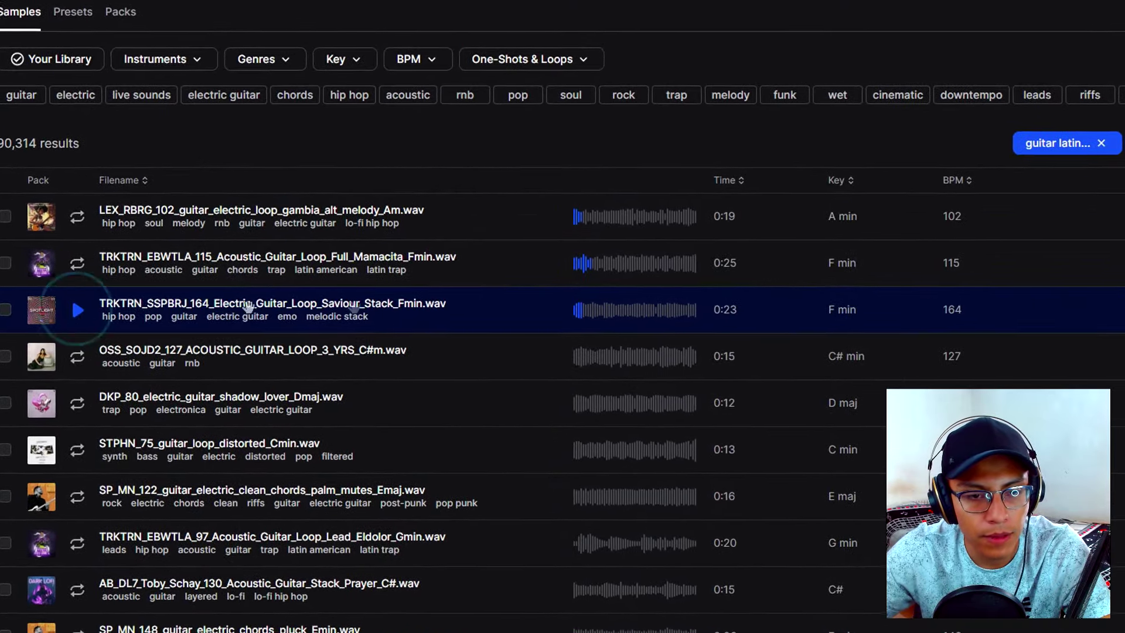
left_click(823, 314)
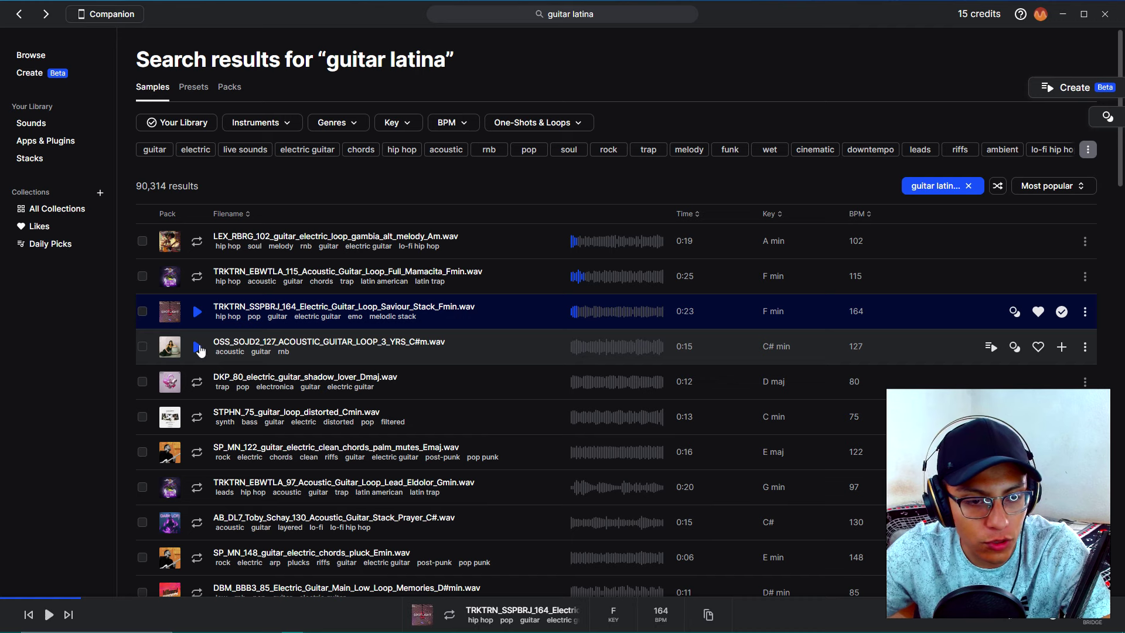
Step: Preview the OSS_SOJD2_127 acoustic guitar loop, create a stack from it and listen to it
left_click(198, 347)
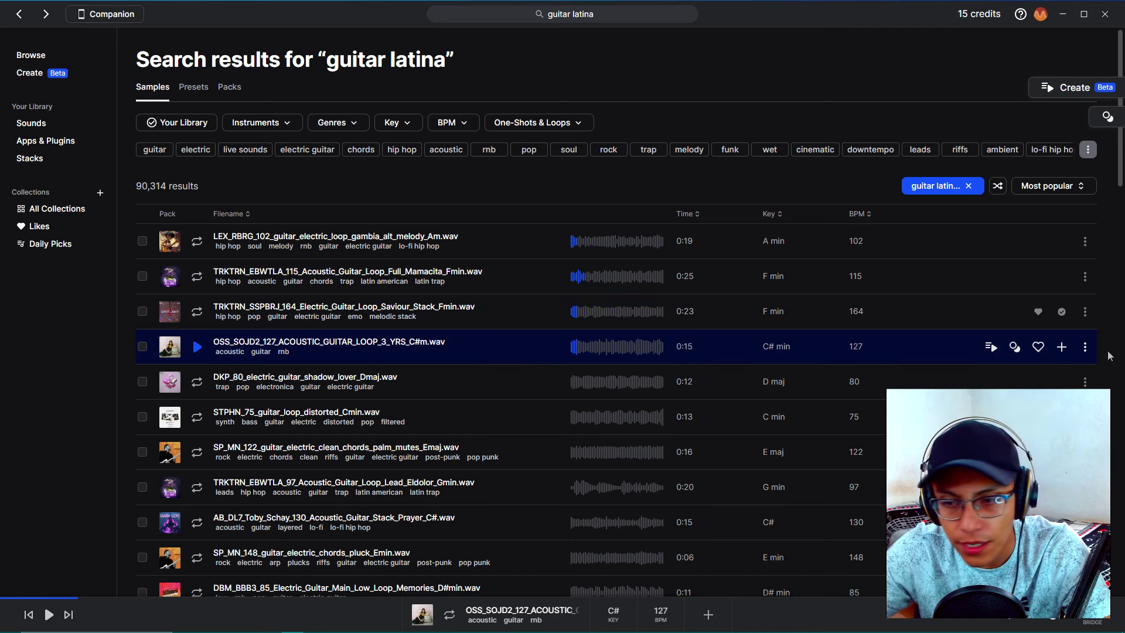
left_click(990, 346)
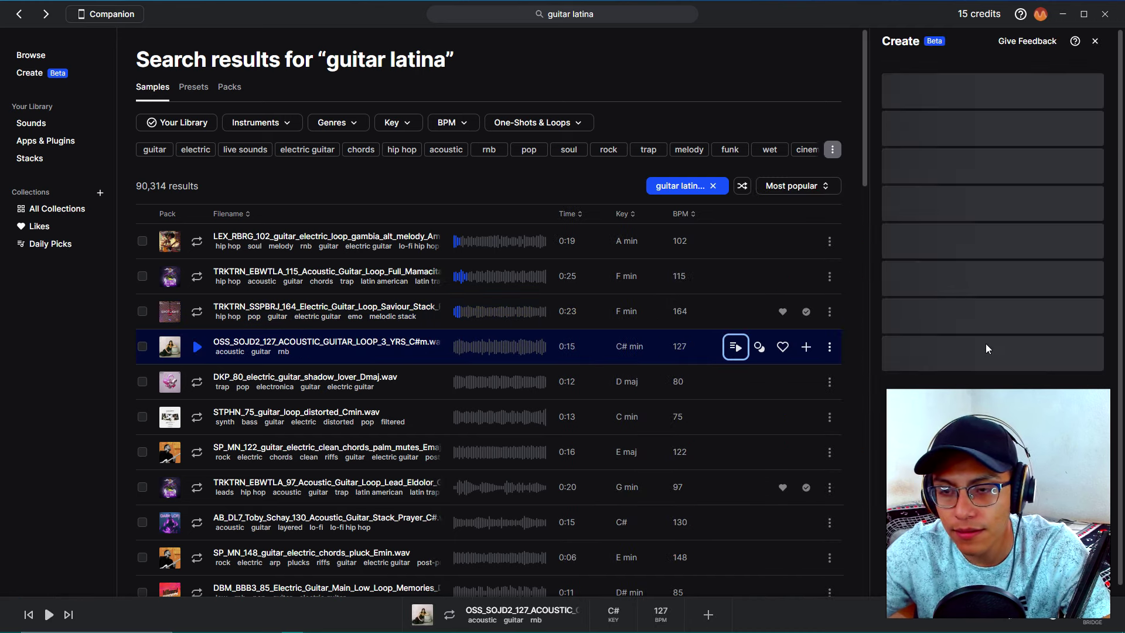
left_click(918, 75)
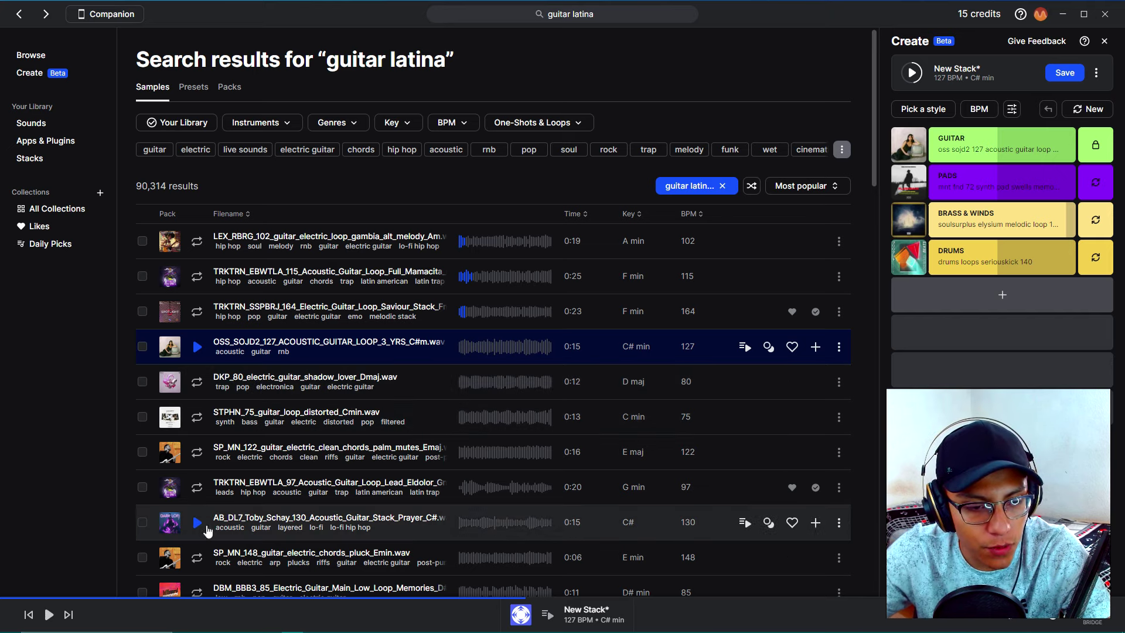
Step: Preview the TRKTRN_EBWTLA_97 acoustic guitar lead loop, create a stack from it and save the stack
left_click(196, 488)
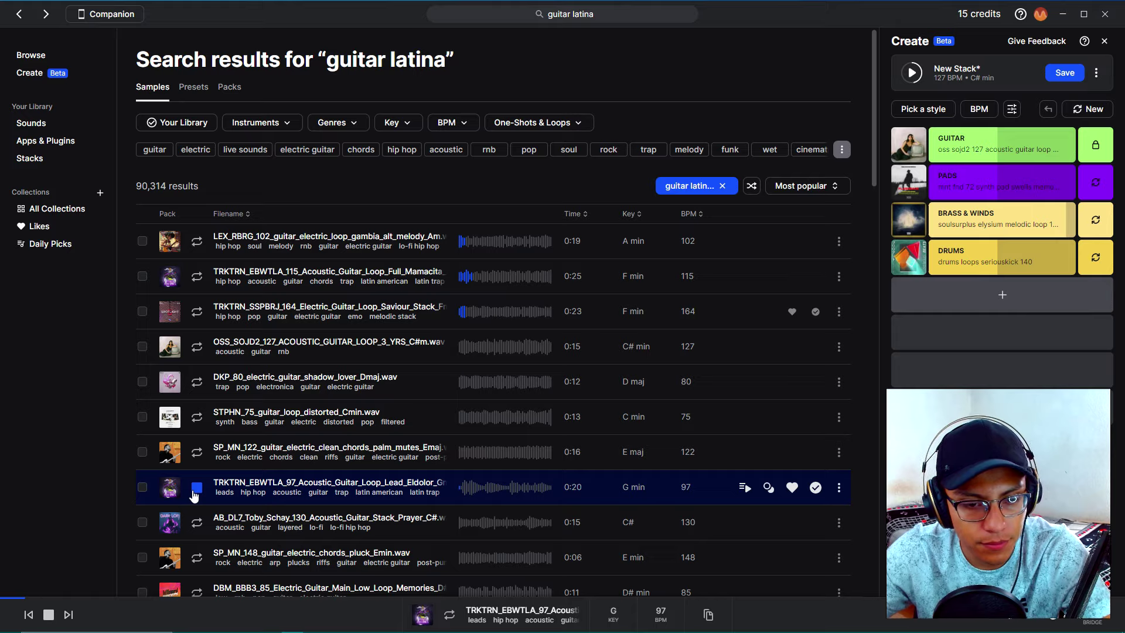
scroll(233, 457, "down", 1)
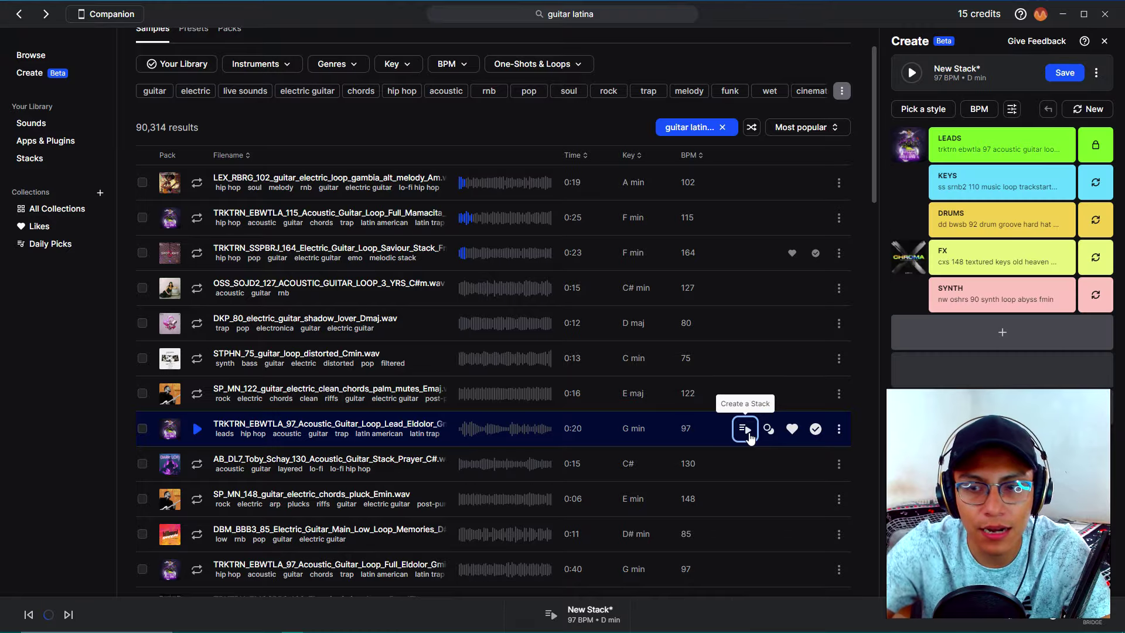
left_click(745, 429)
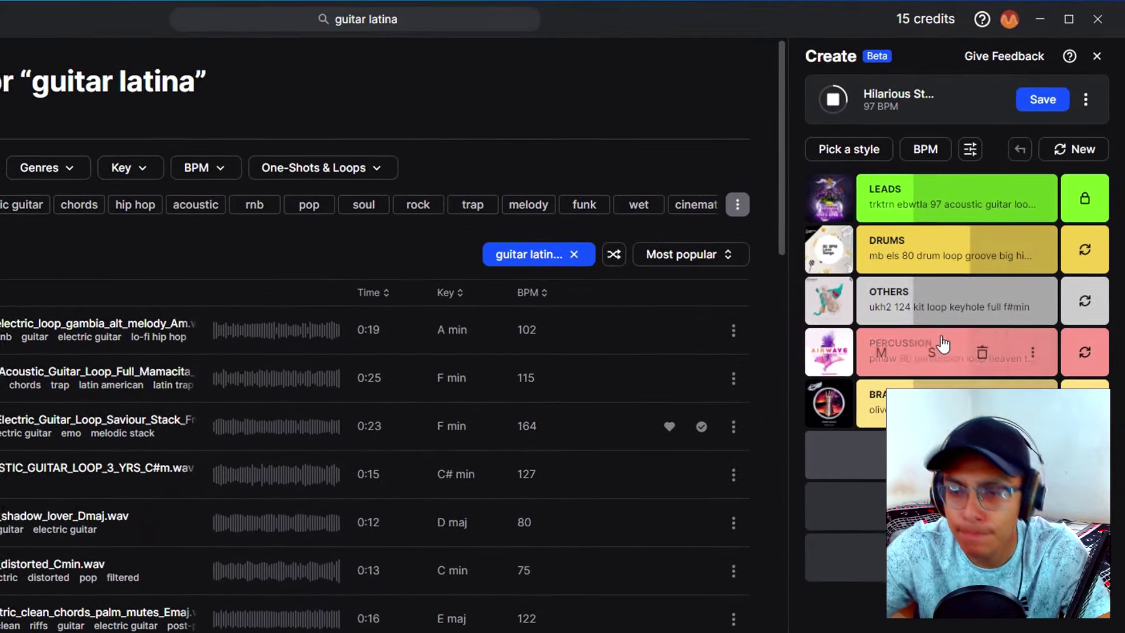
mouse_move(874, 354)
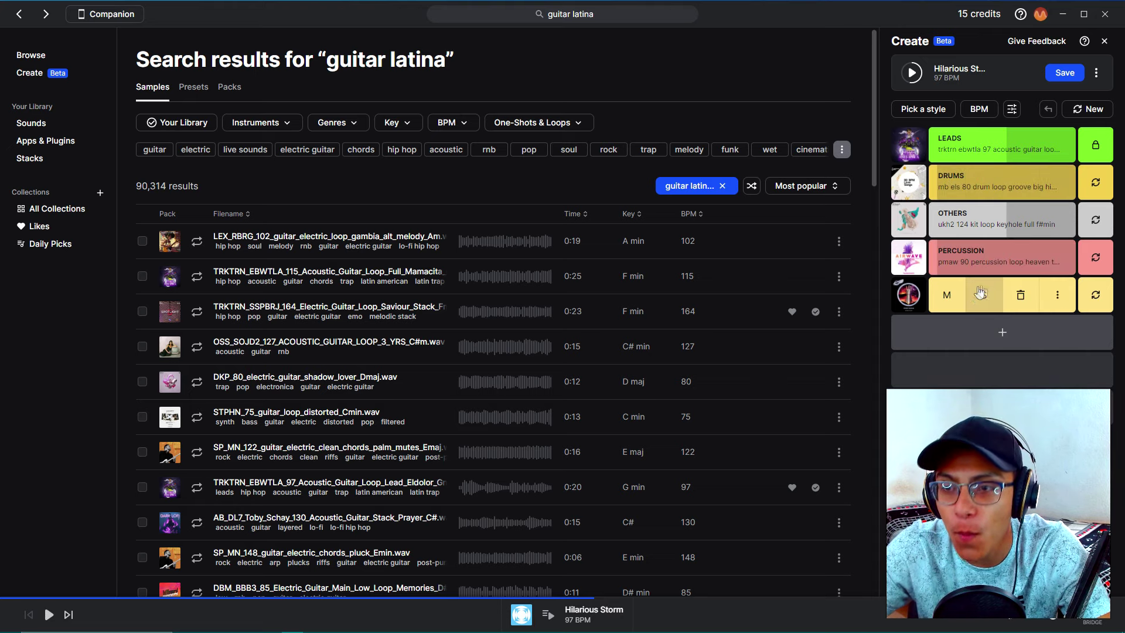
left_click(1066, 75)
key("Return")
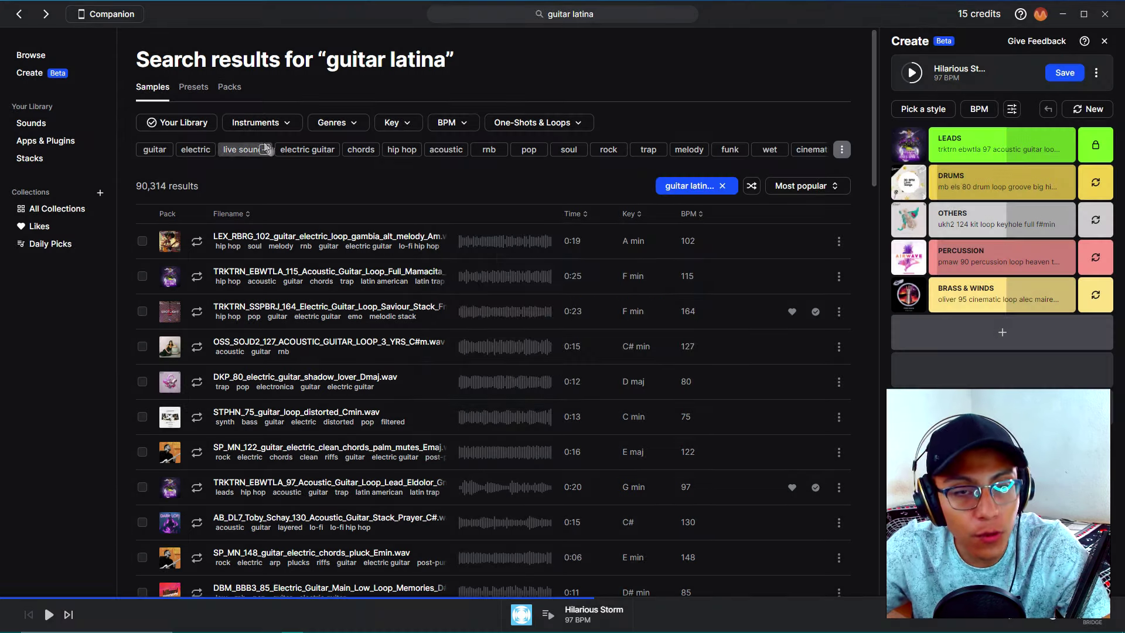
Step: Listen to the saved stacks in the library, open the Hilarious Storm stack's samples and review its export formats
left_click(36, 160)
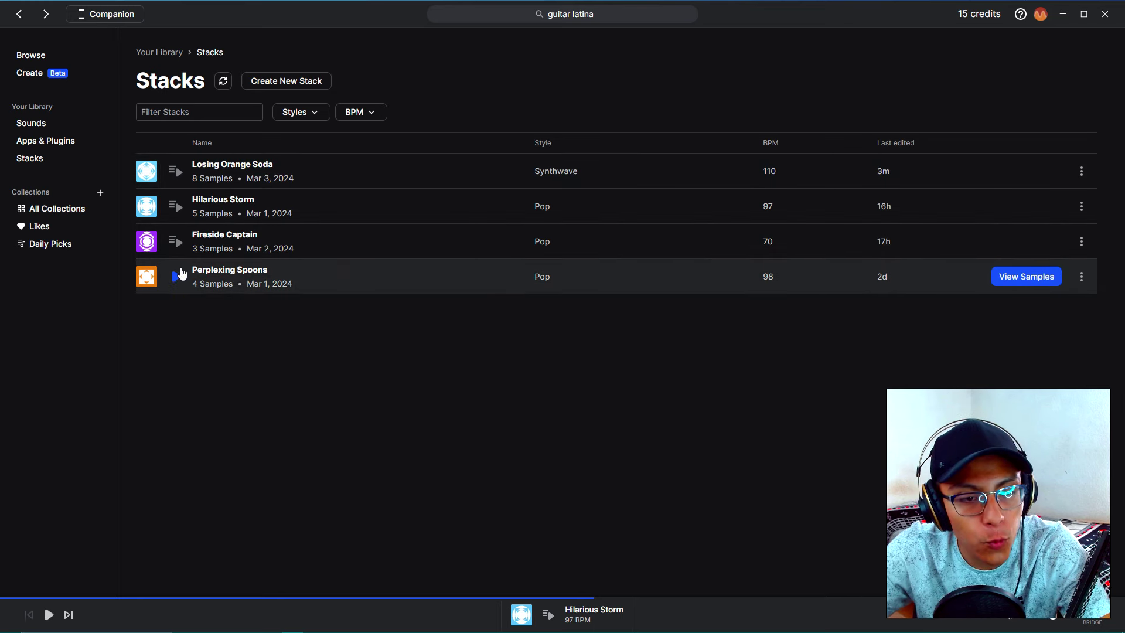
left_click(177, 277)
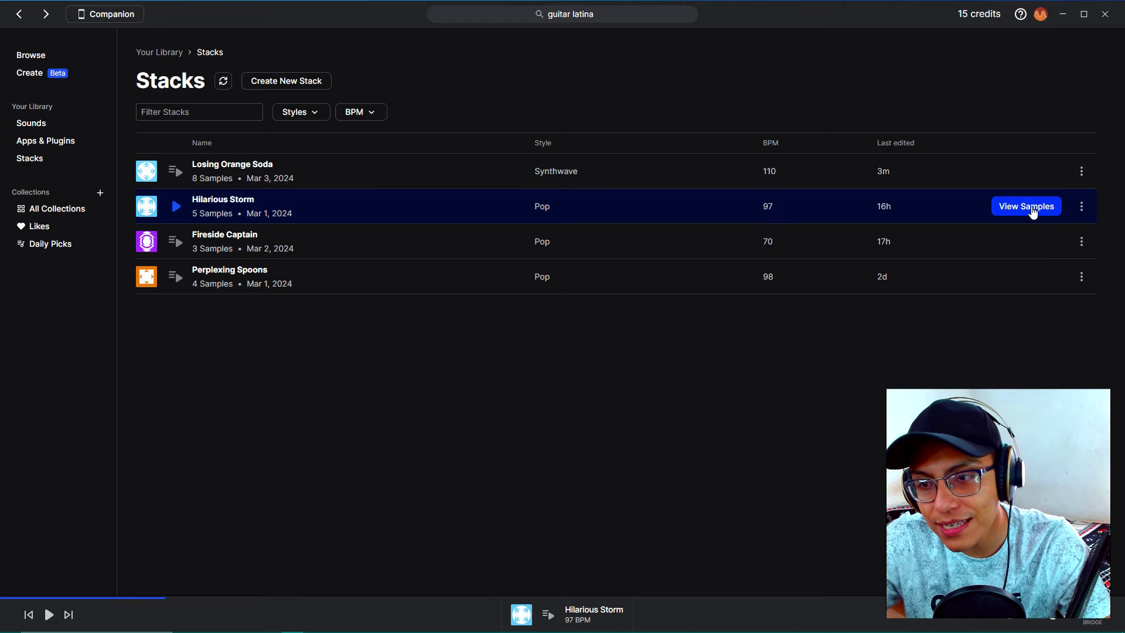
left_click(1027, 206)
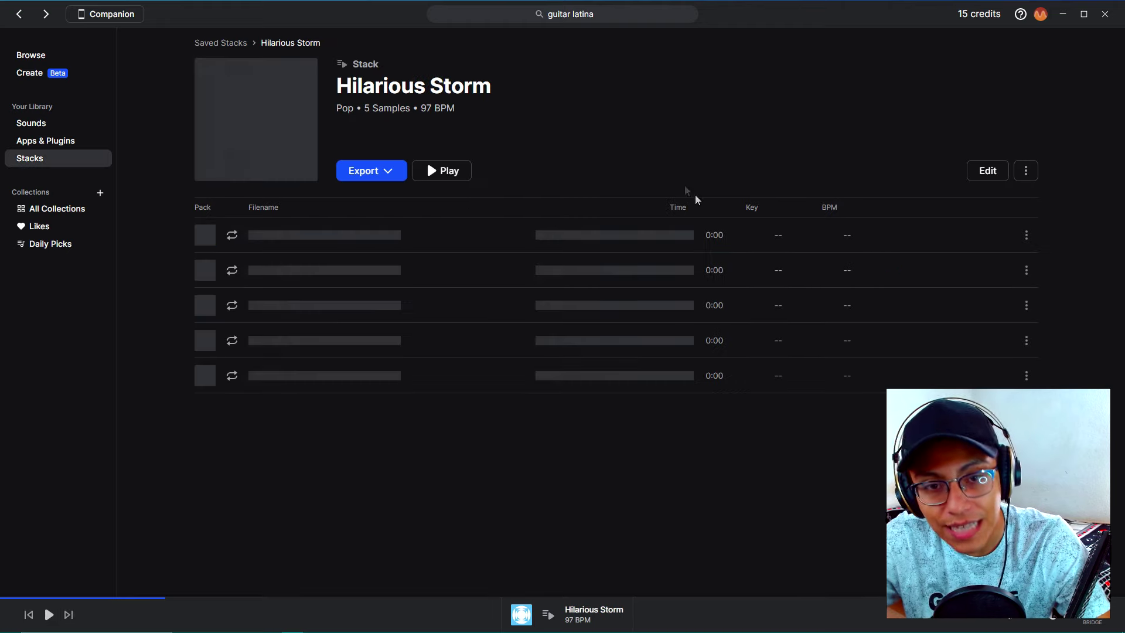
left_click(391, 172)
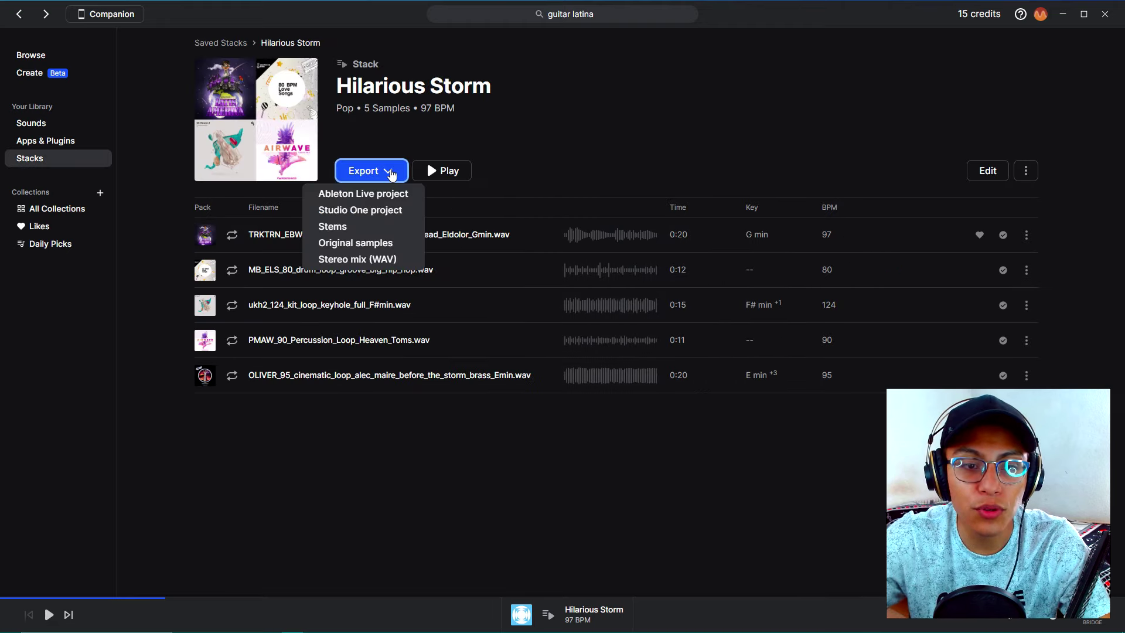
left_click(648, 184)
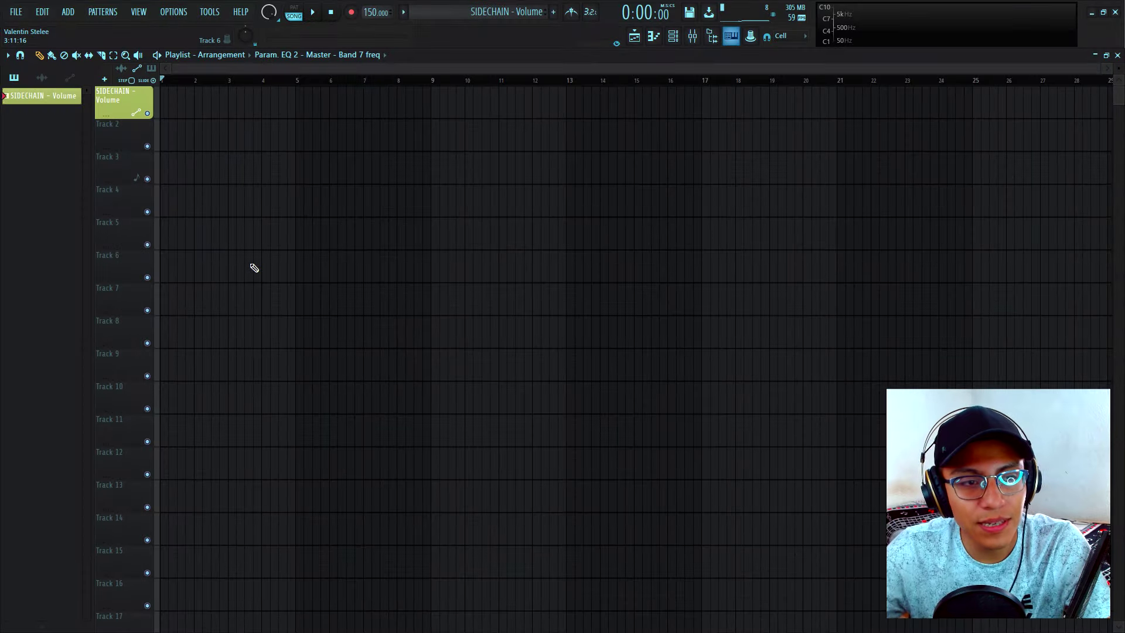
Step: Switch to FL Studio and set the project tempo to 97 BPM
right_click(368, 12)
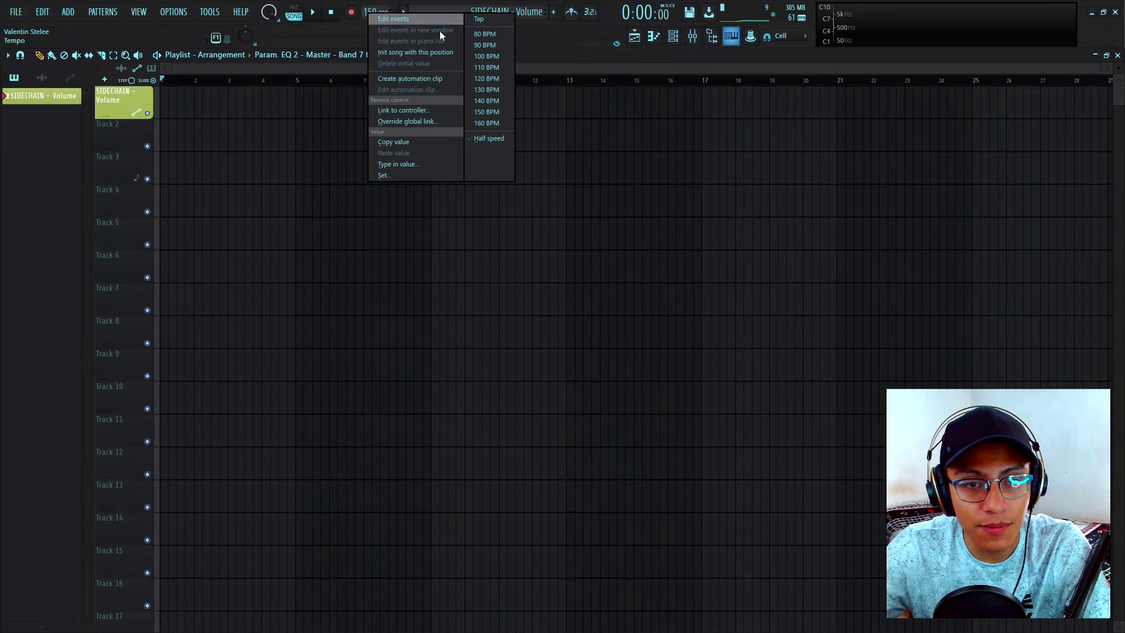
left_click(501, 45)
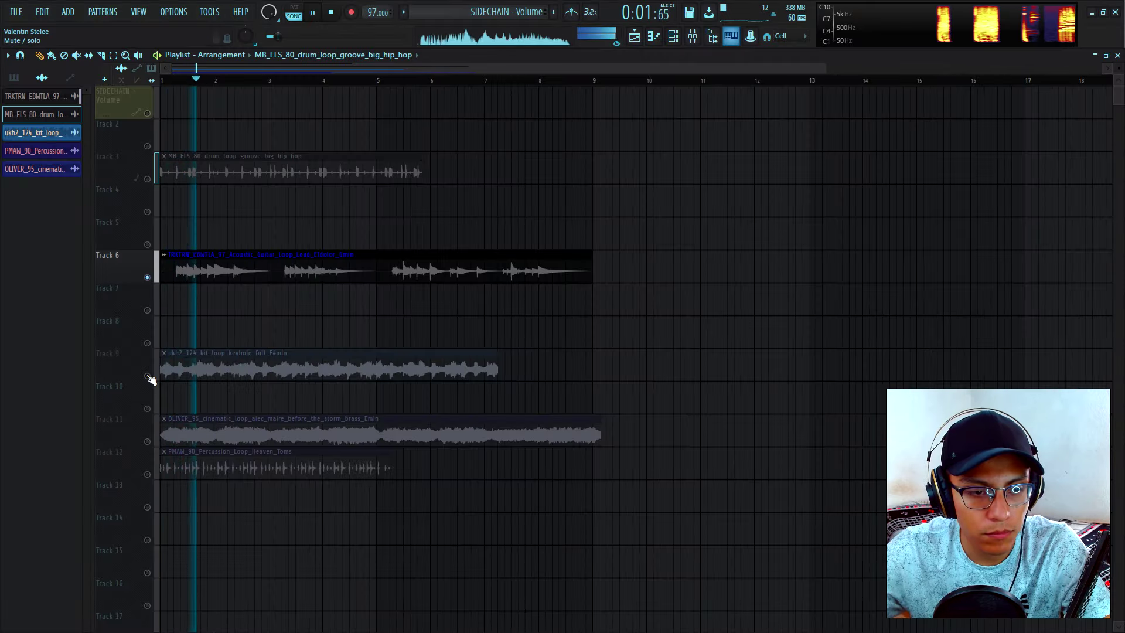
Step: Audition the imported loops on Tracks 9, 11 and 12 in solo and stop playback
right_click(147, 376)
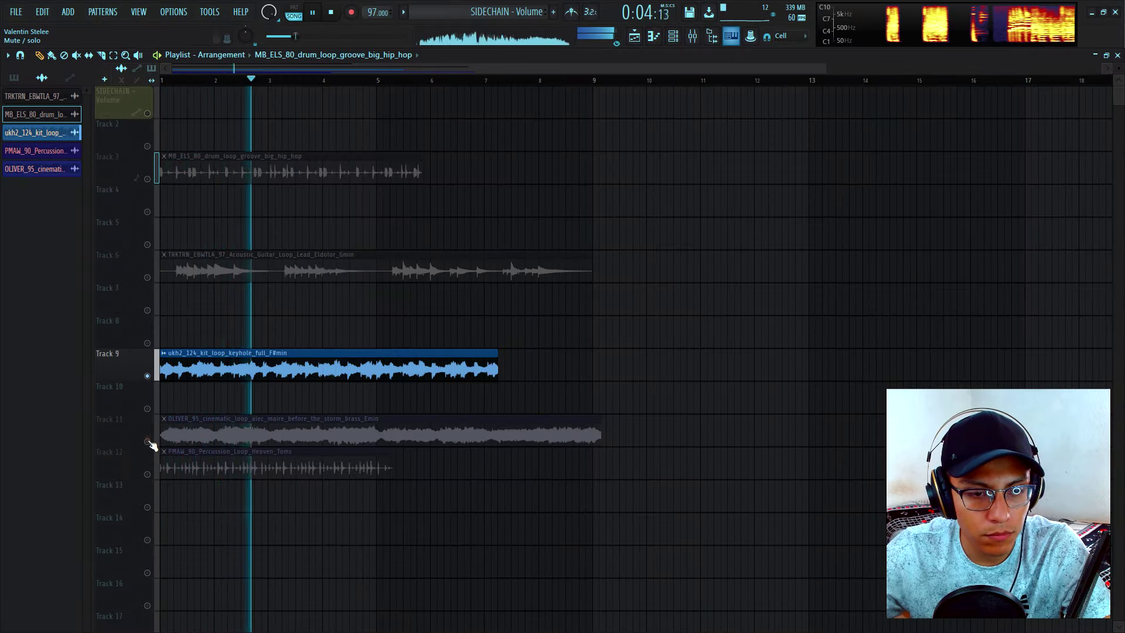
right_click(147, 441)
right_click(148, 473)
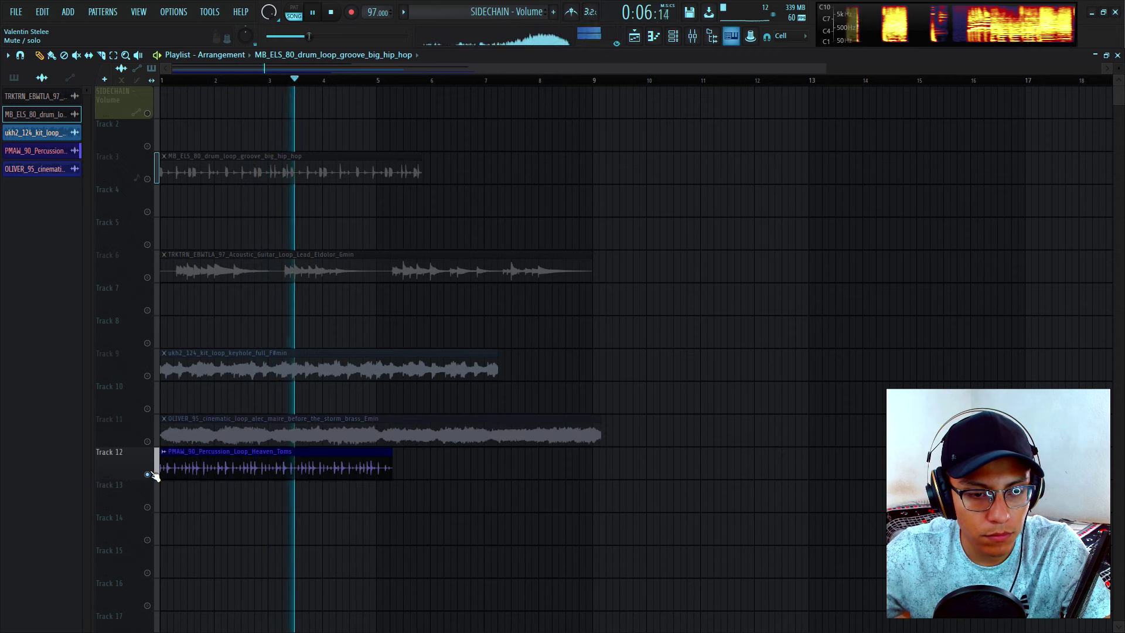
key("space")
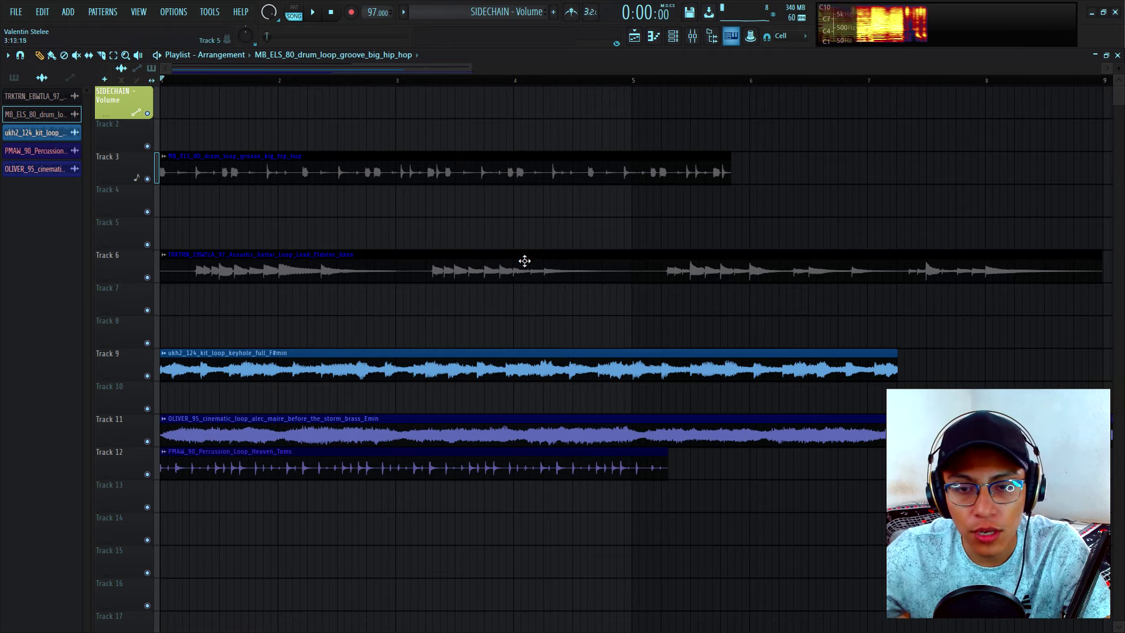
scroll(522, 258, "down", 5)
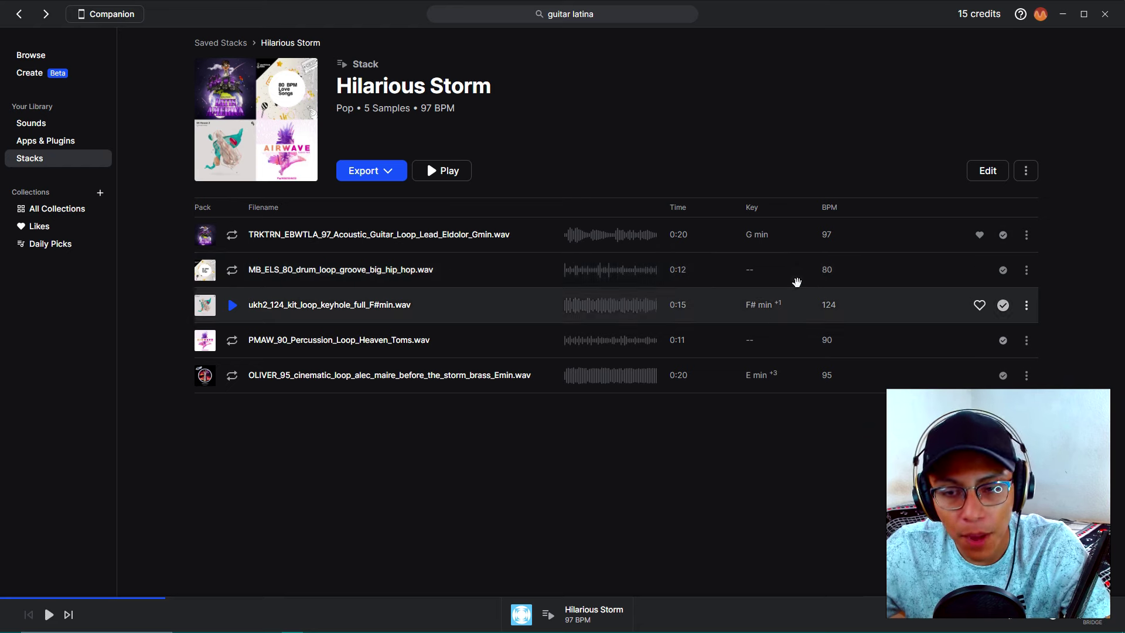
Step: Return to Splice and review the Hilarious Storm stack's export options, including Stems
left_click(388, 172)
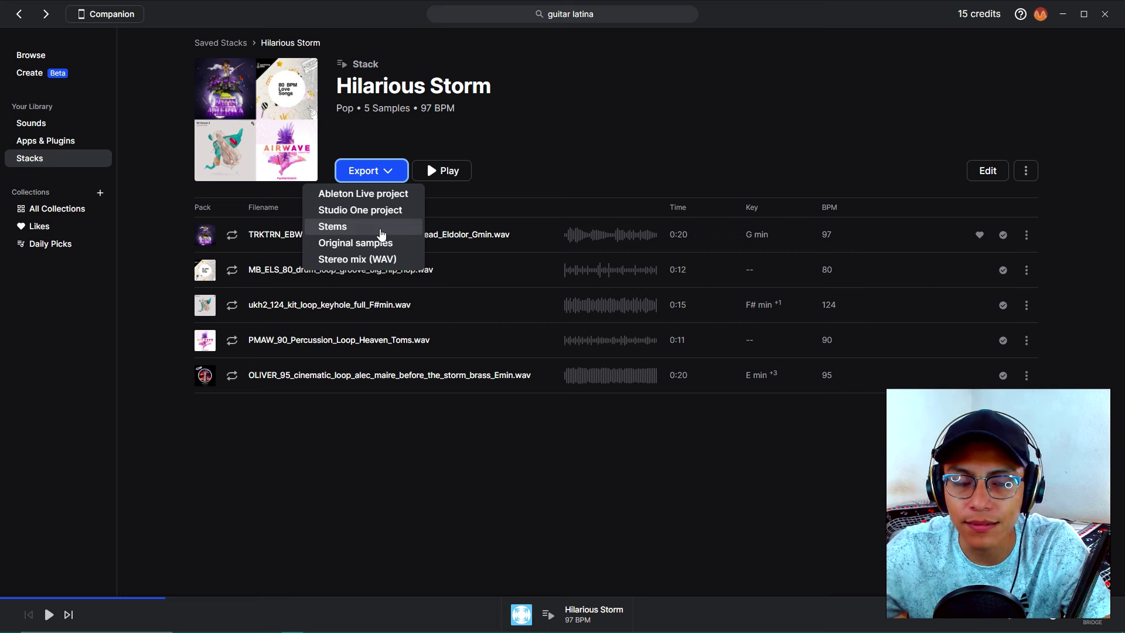
left_click(567, 174)
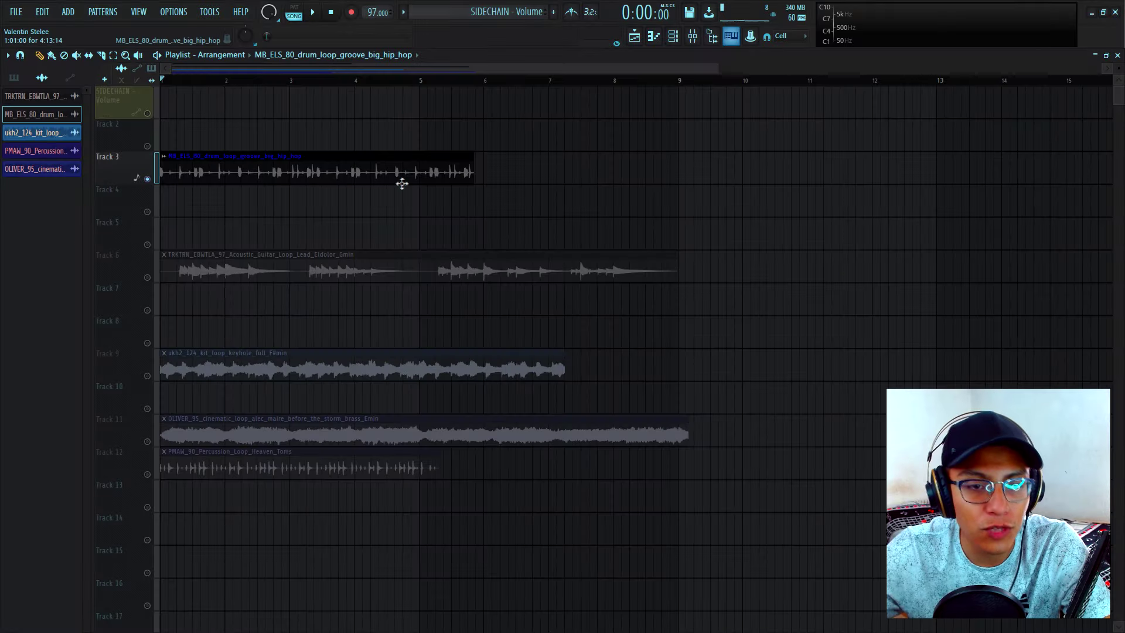
Step: Open the MB_ELS_80 drum loop from Track 3 of the FL Studio playlist in the Edison audio editor
left_click_drag(402, 179, 299, 171)
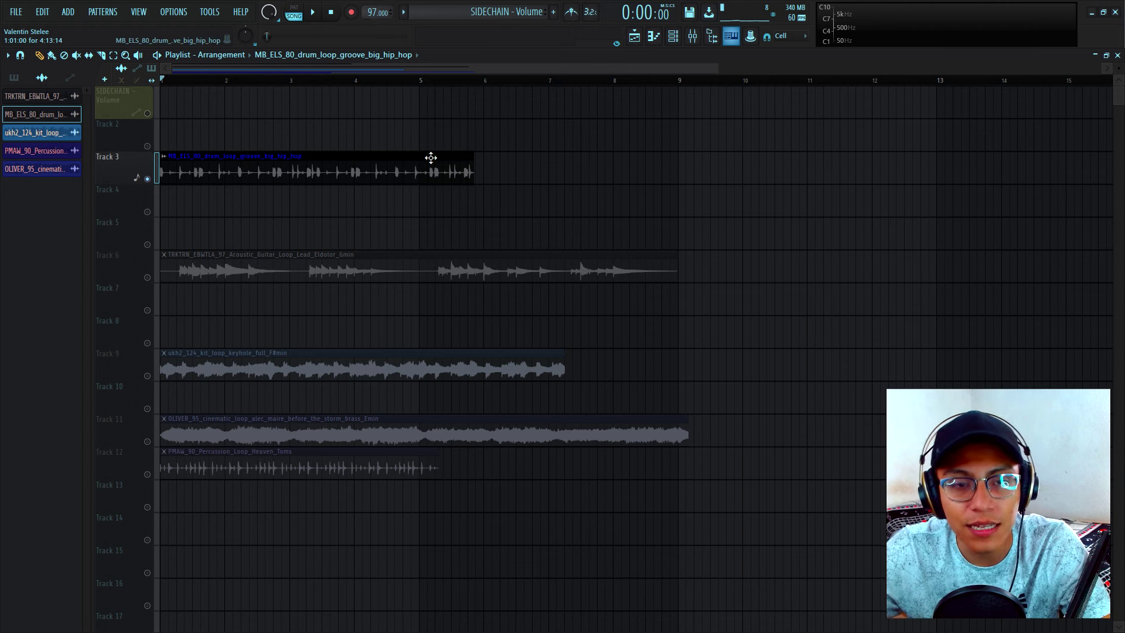
double_click(391, 165)
right_click(296, 304)
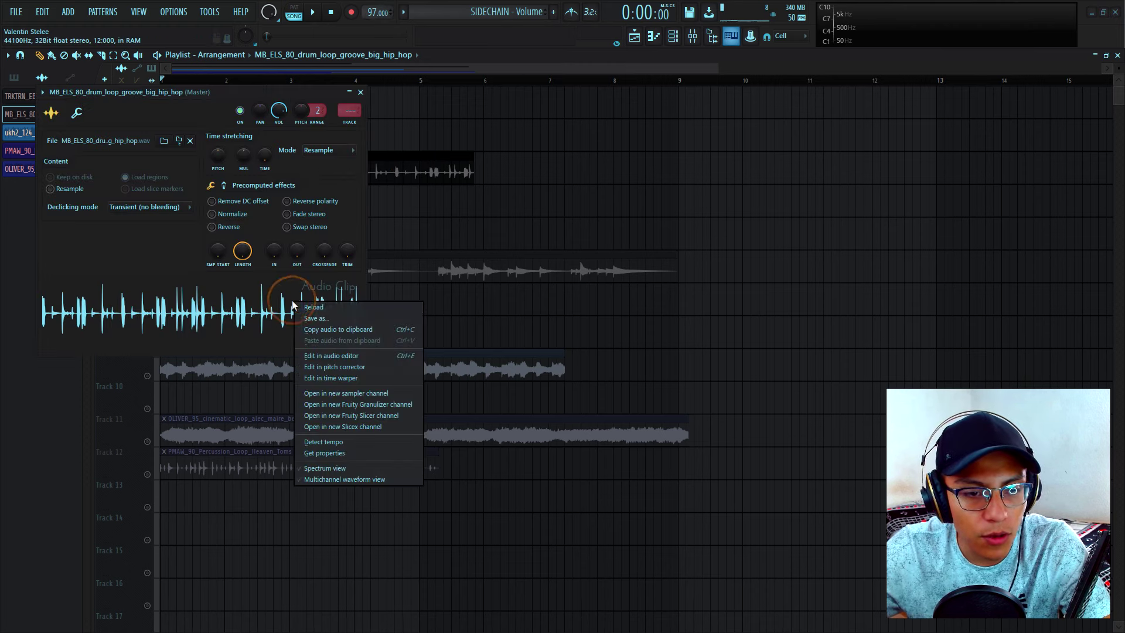
left_click(344, 361)
left_click_drag(410, 107, 805, 157)
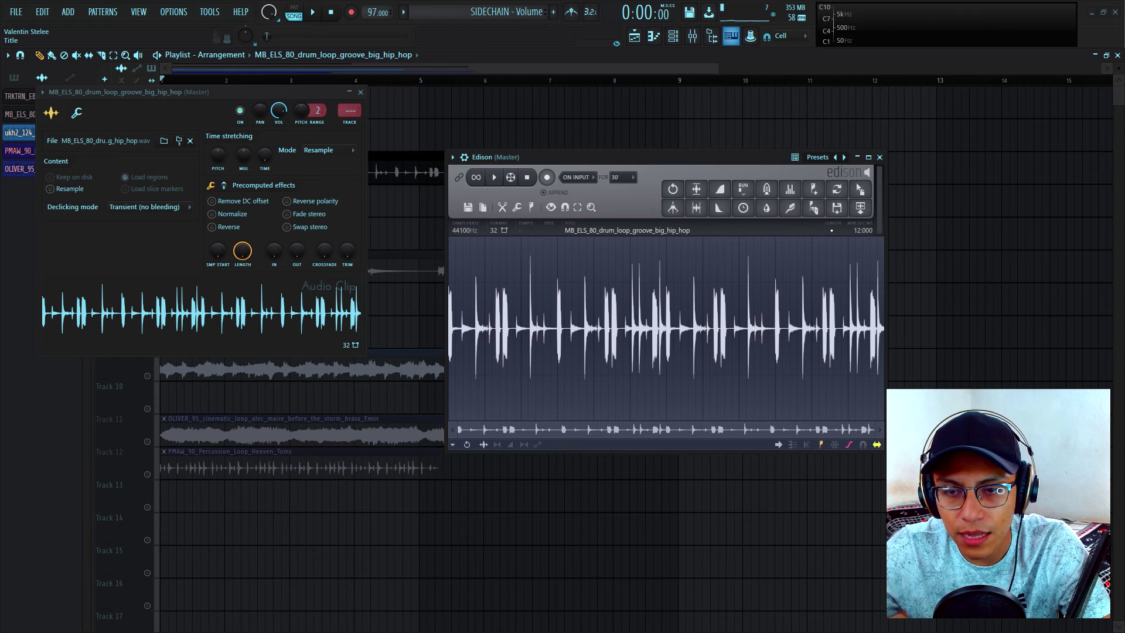
Step: Set the drum sample's tempo to 80 BPM and length to 16 beats, and place the edited sample back on Track 3
left_click(831, 231)
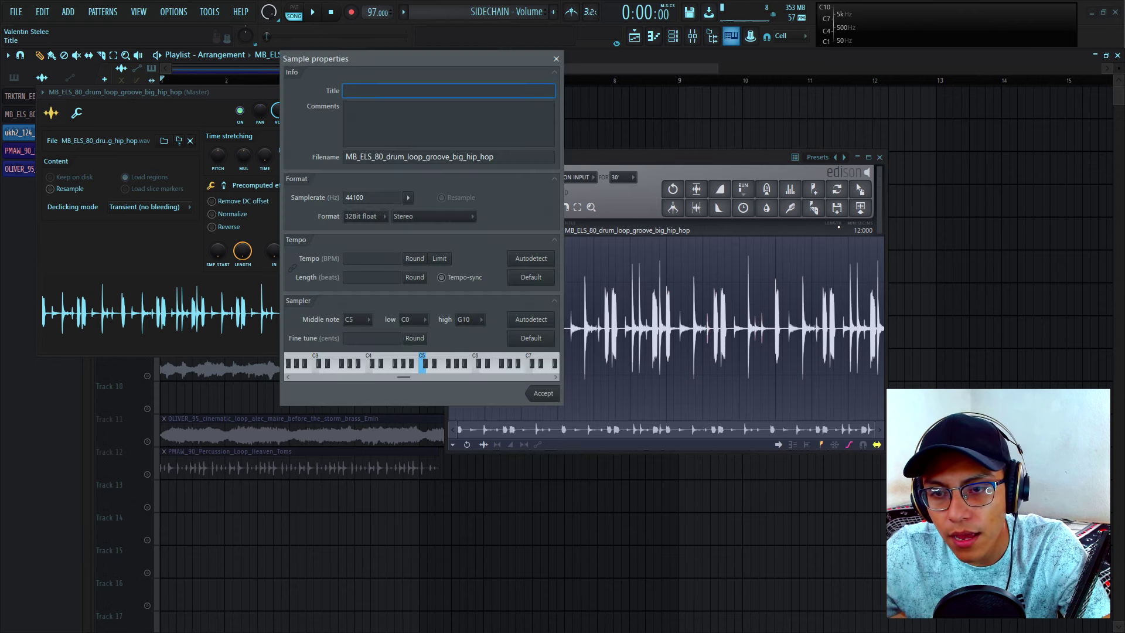
left_click(361, 258)
type("80")
key("Tab")
type("16")
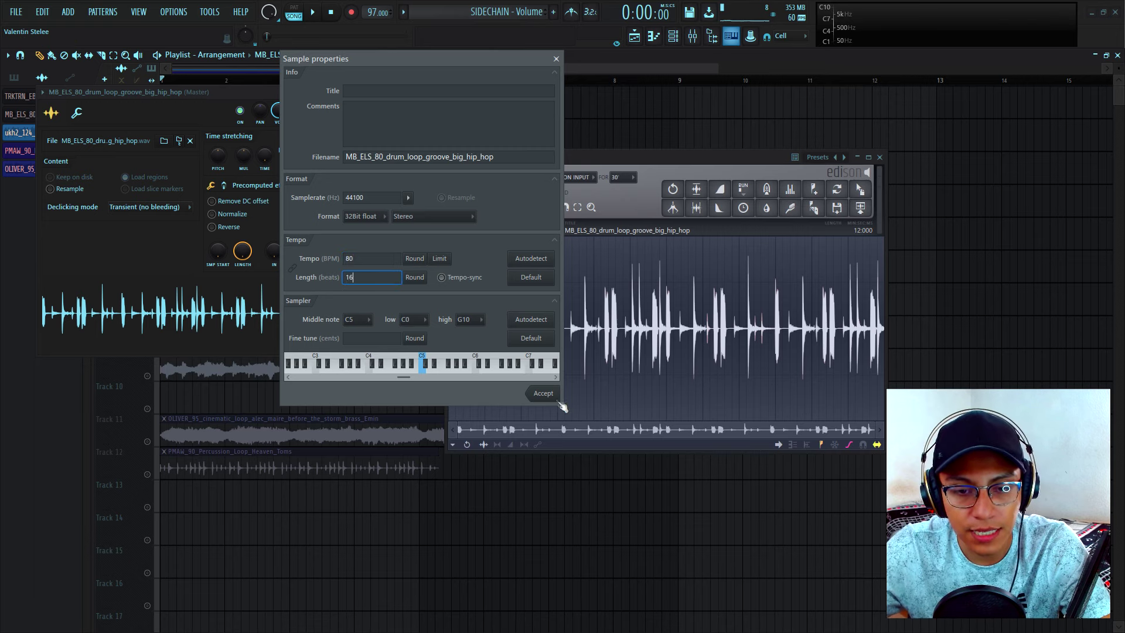
left_click(543, 393)
left_click_drag(861, 188, 410, 171)
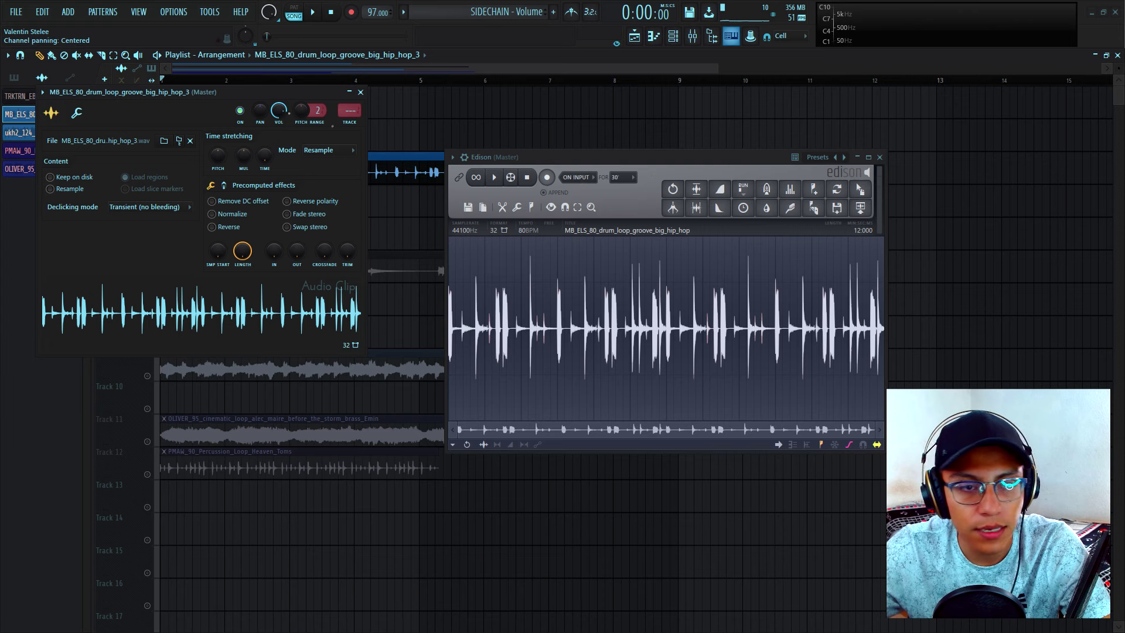
Step: Fit the Track 3 drum clip to the project using its embedded 80 BPM tempo and Stretch mode, and close its editors
left_click_drag(159, 93, 234, 239)
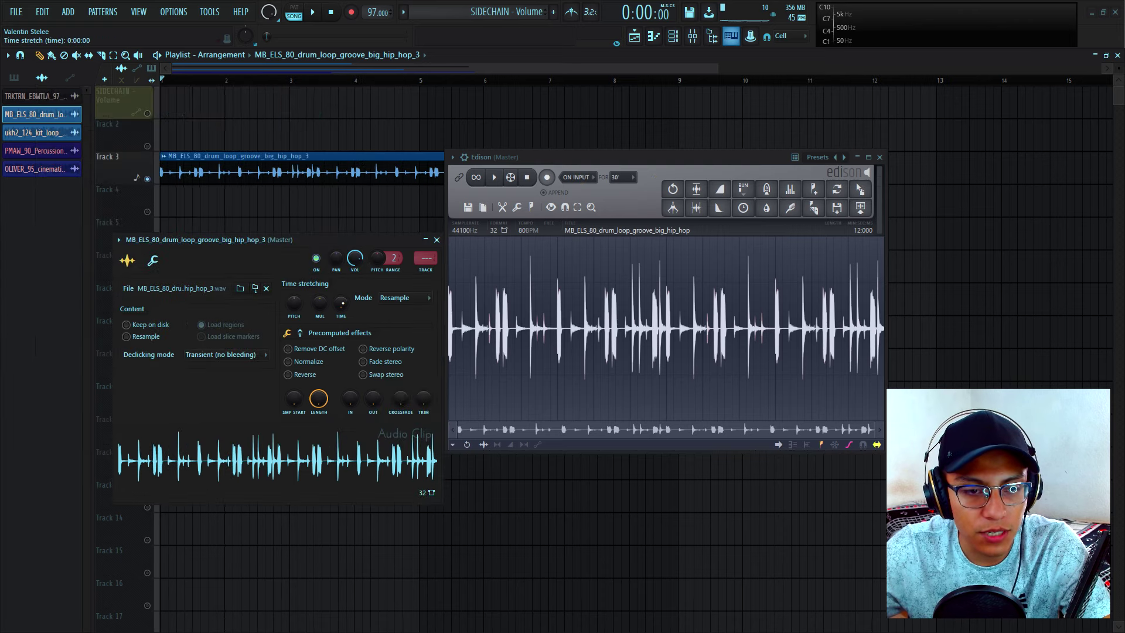
right_click(340, 303)
left_click(371, 322)
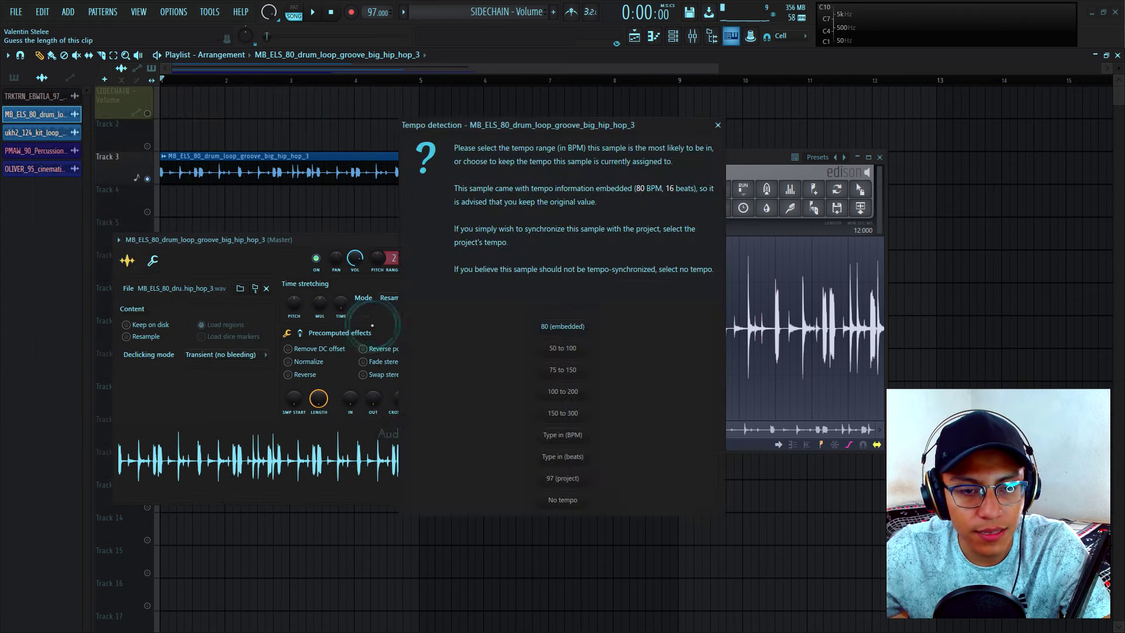
left_click(562, 328)
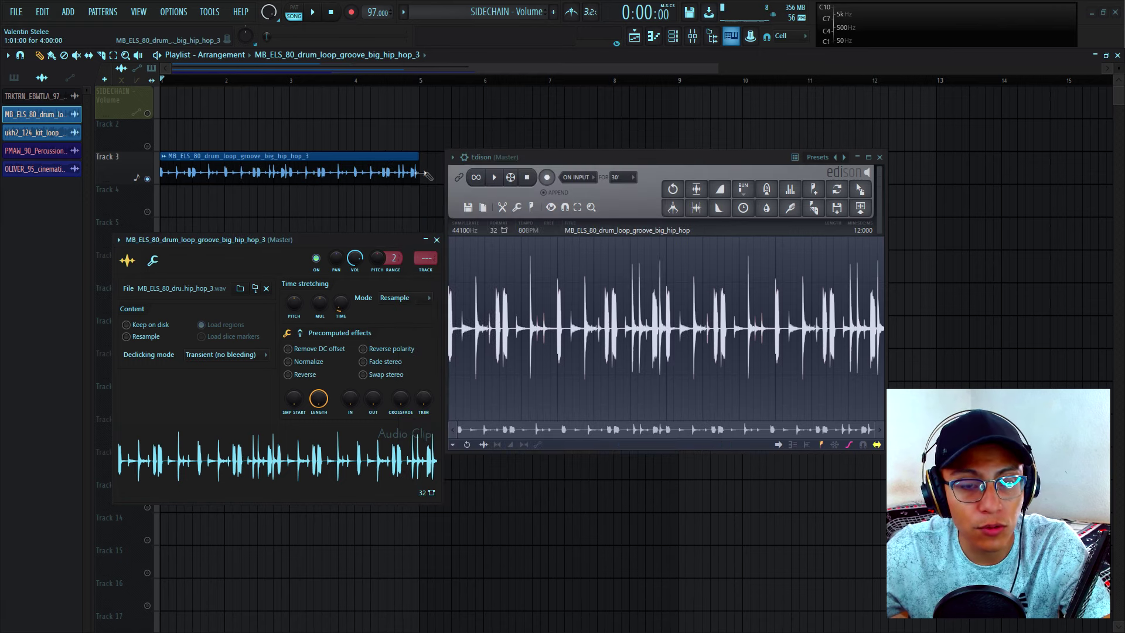
left_click(403, 297)
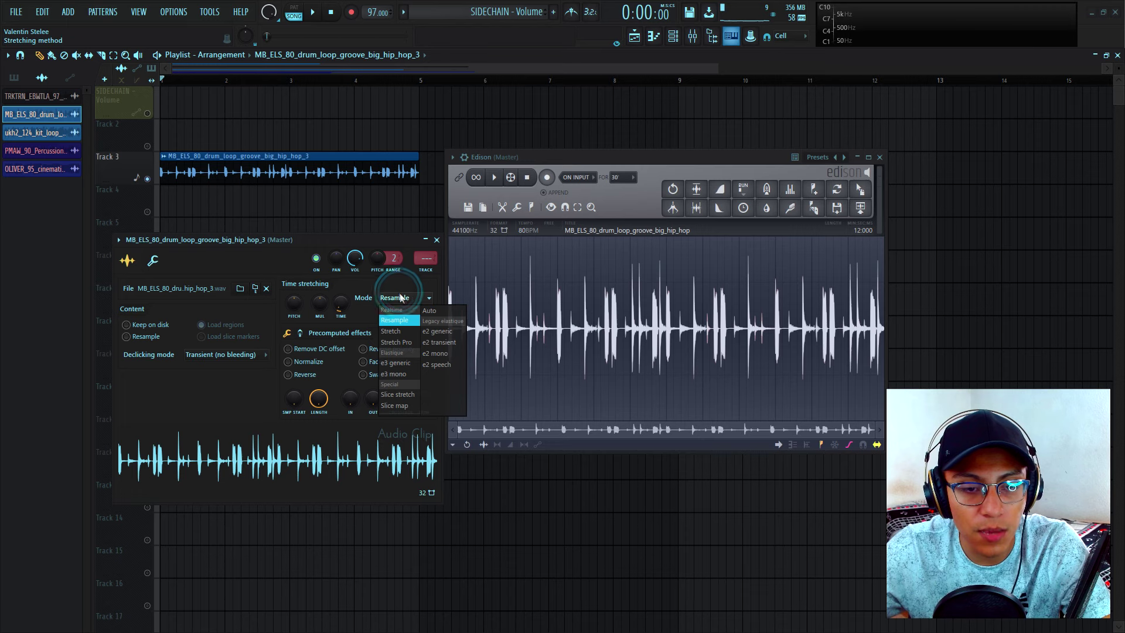
left_click(386, 332)
left_click(879, 157)
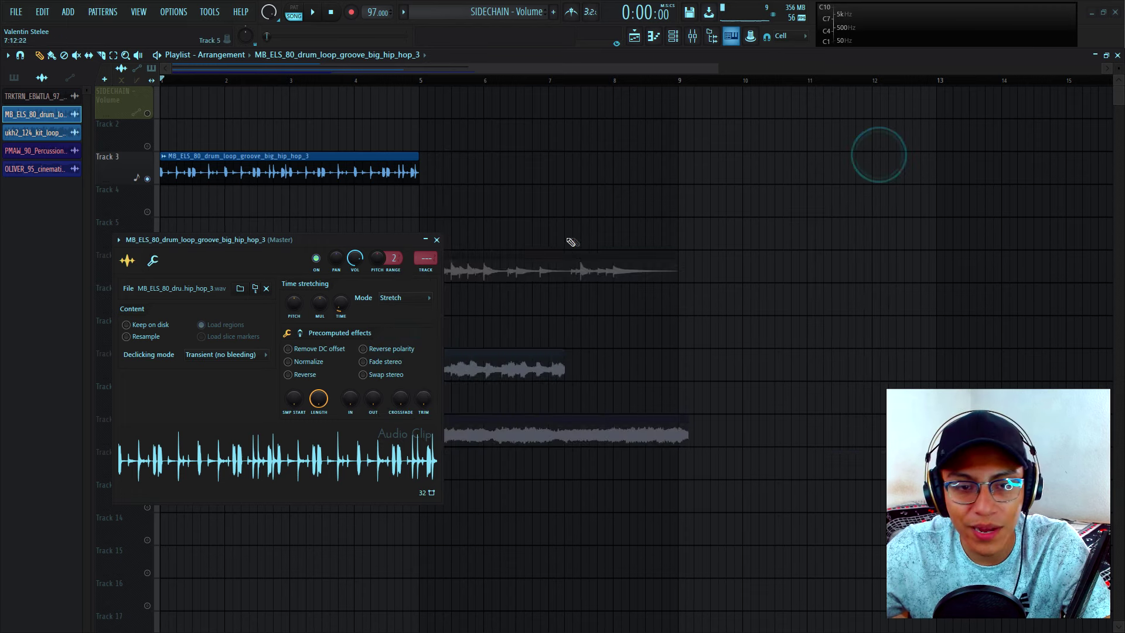
left_click(437, 240)
Step: Enable only Tracks 3 and 6 and play the drum and acoustic guitar loops together
right_click(147, 278)
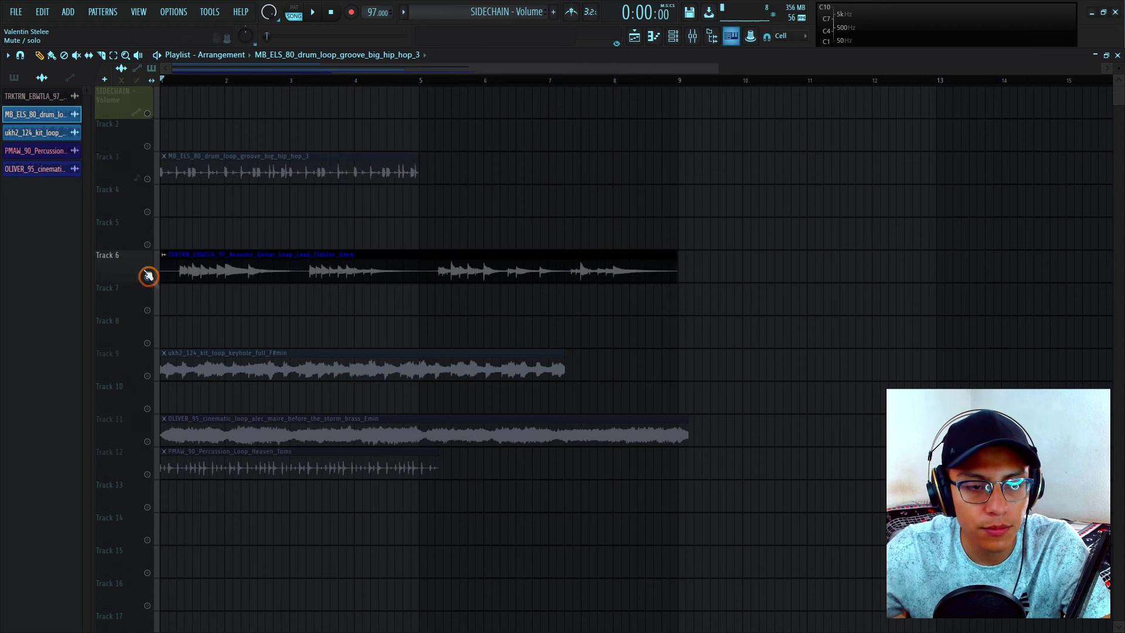
right_click(147, 276)
left_click(147, 178)
key("space")
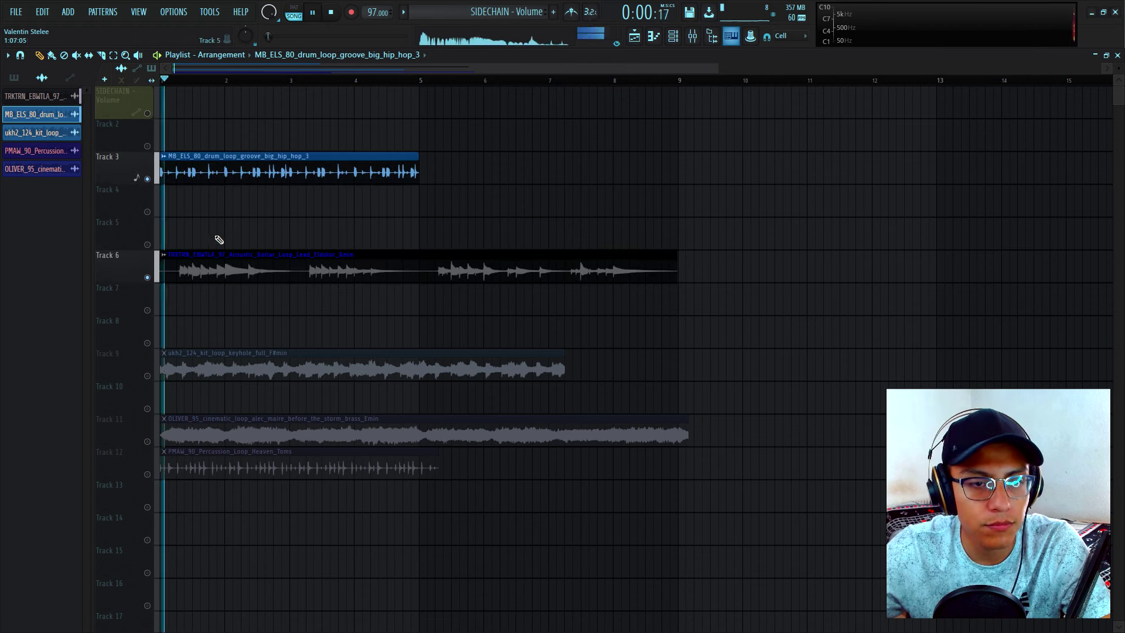
Step: Duplicate the drum clip on Track 3 so it repeats up to bar 9, and stop playback
left_click_drag(284, 179, 285, 182)
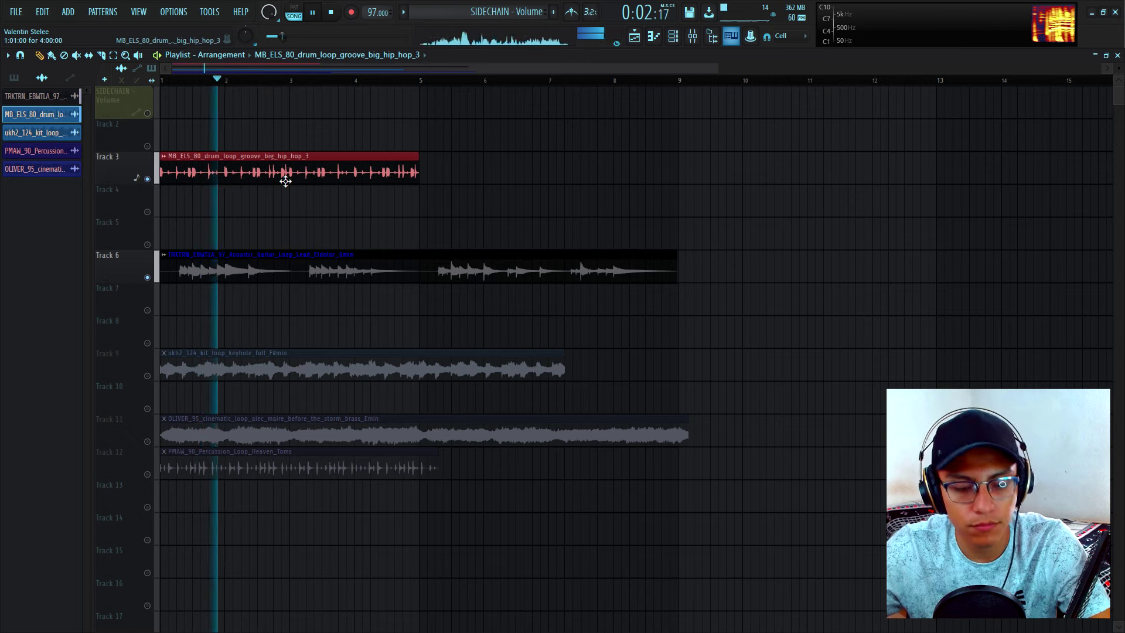
key("ctrl+b")
left_click(382, 211)
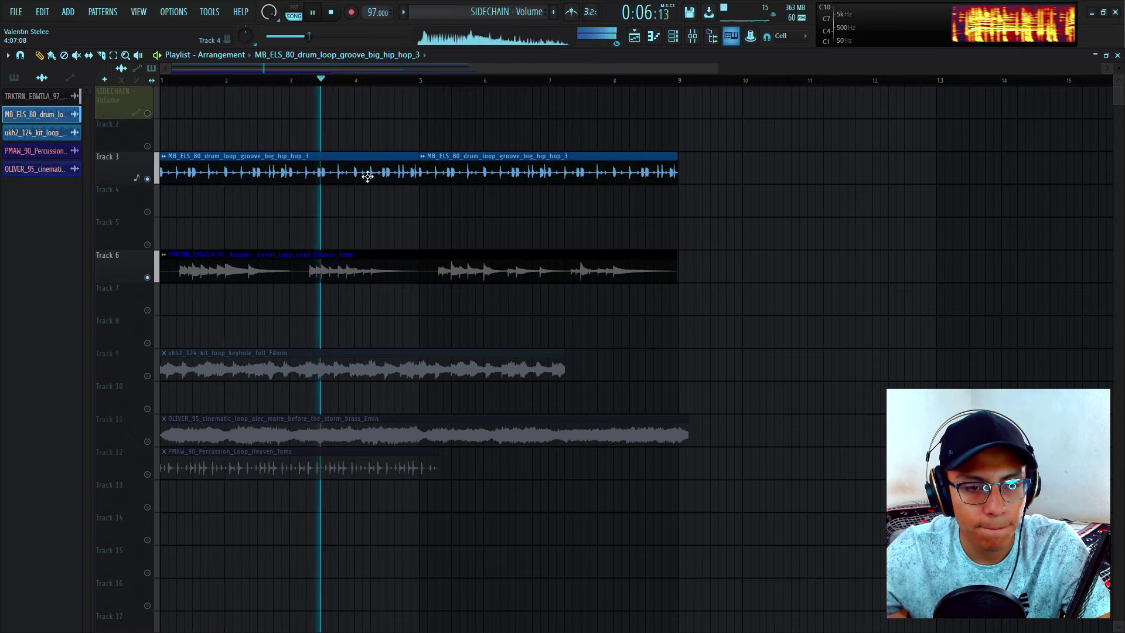
scroll(387, 223, "down", 2)
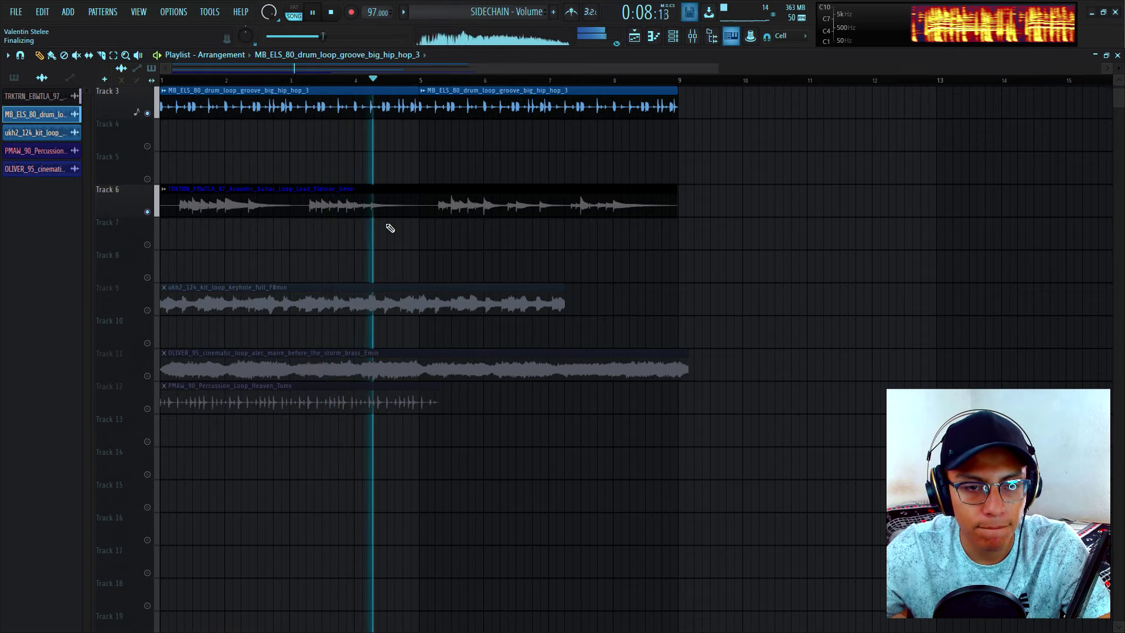
key("space")
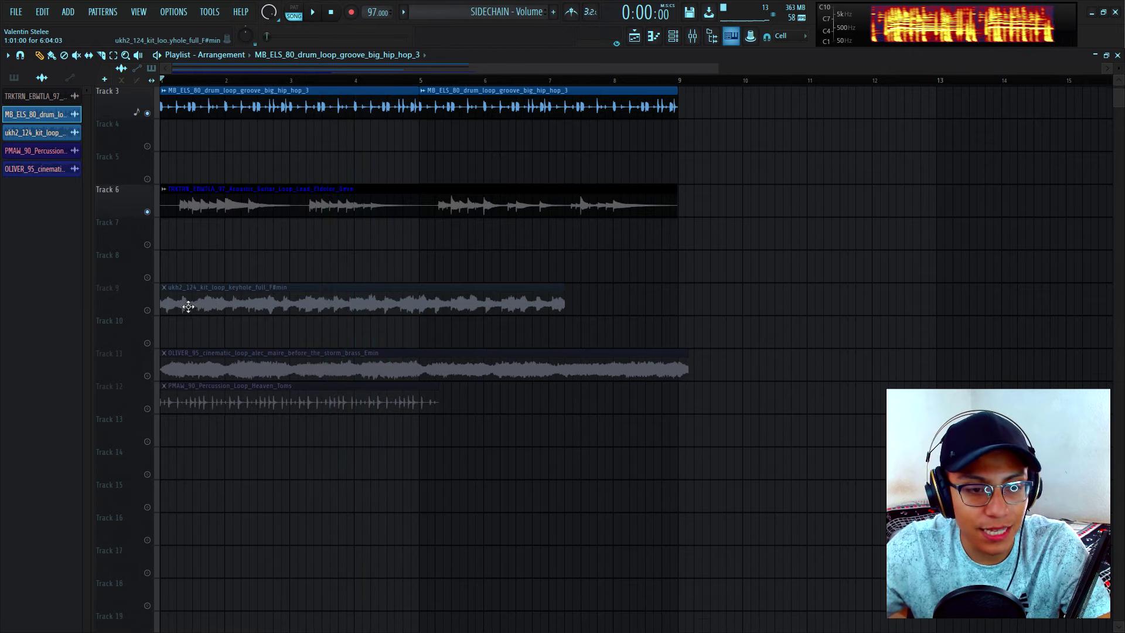
Step: Check the Hilarious Storm stack in Splice and open the ukh2_124 keyhole loop from Track 9 in the Edison audio editor
left_click(235, 290)
double_click(237, 291)
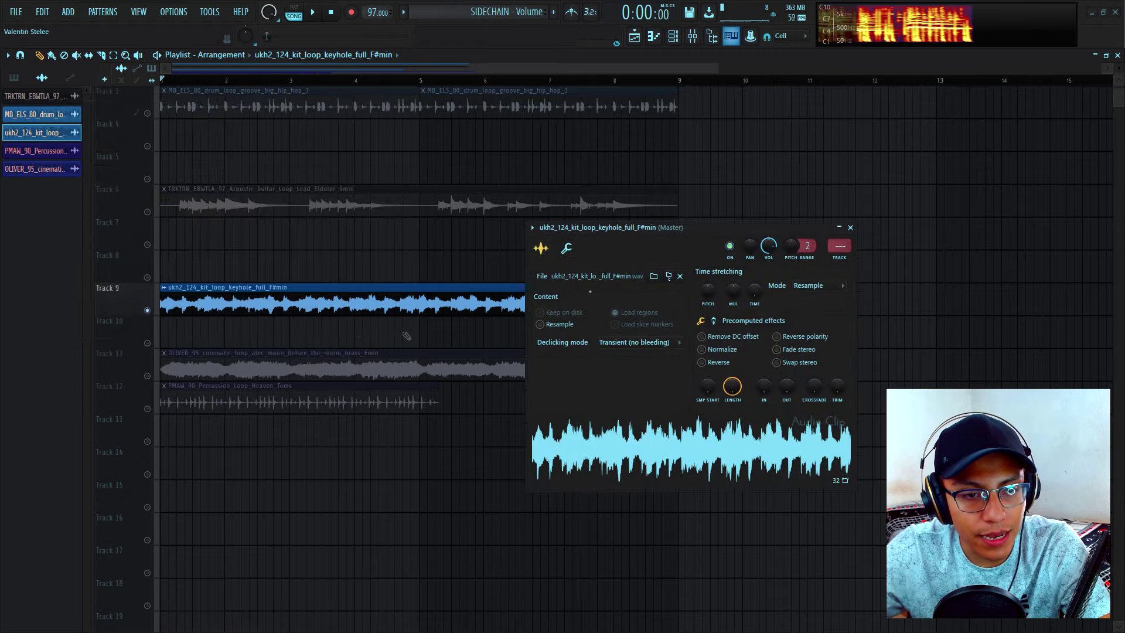
key("alt+Tab")
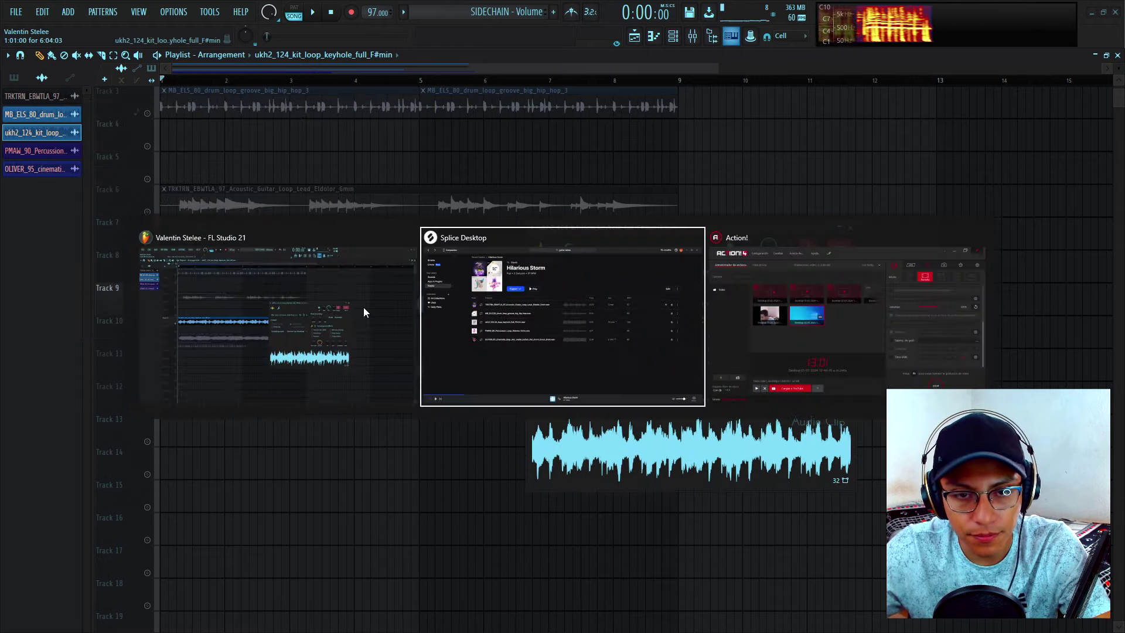
mouse_move(775, 304)
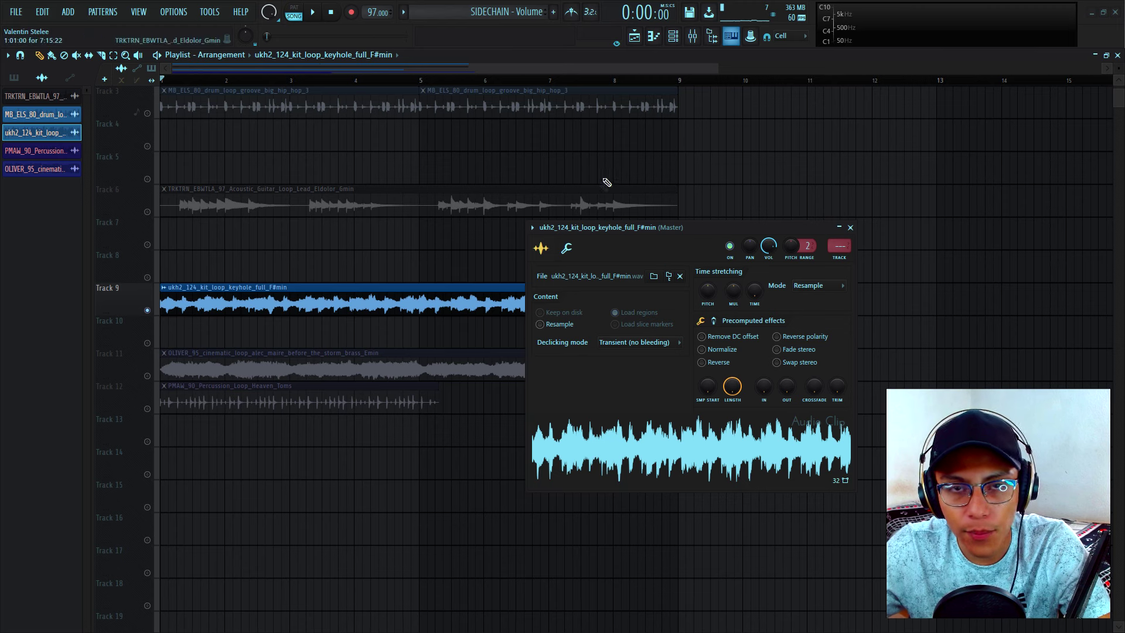
left_click_drag(657, 236, 747, 202)
right_click(703, 421)
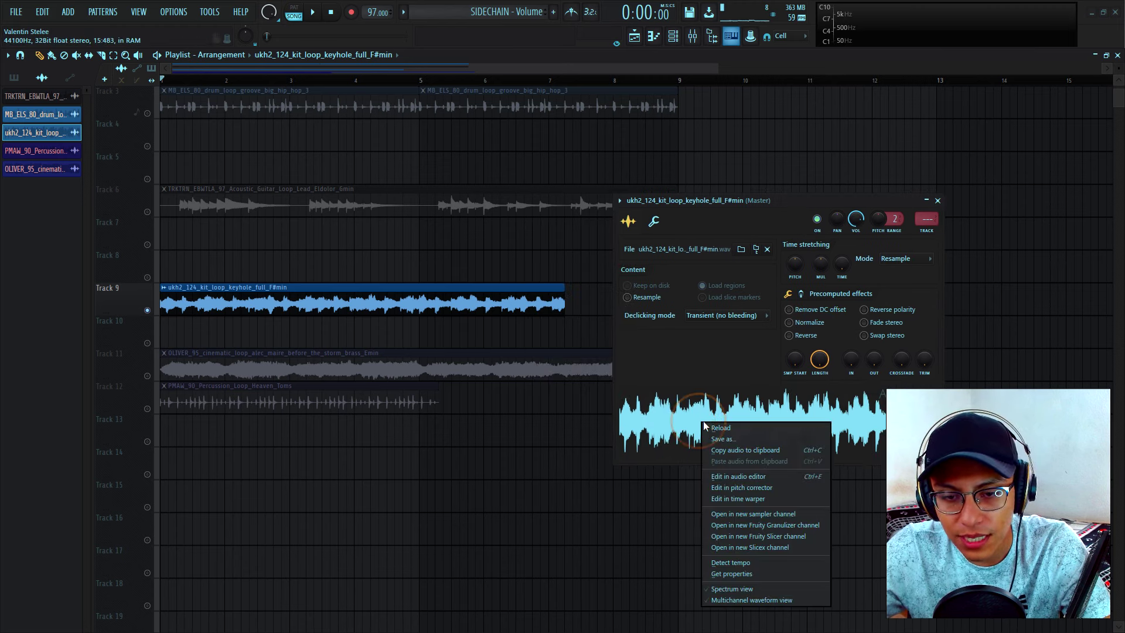
left_click(737, 477)
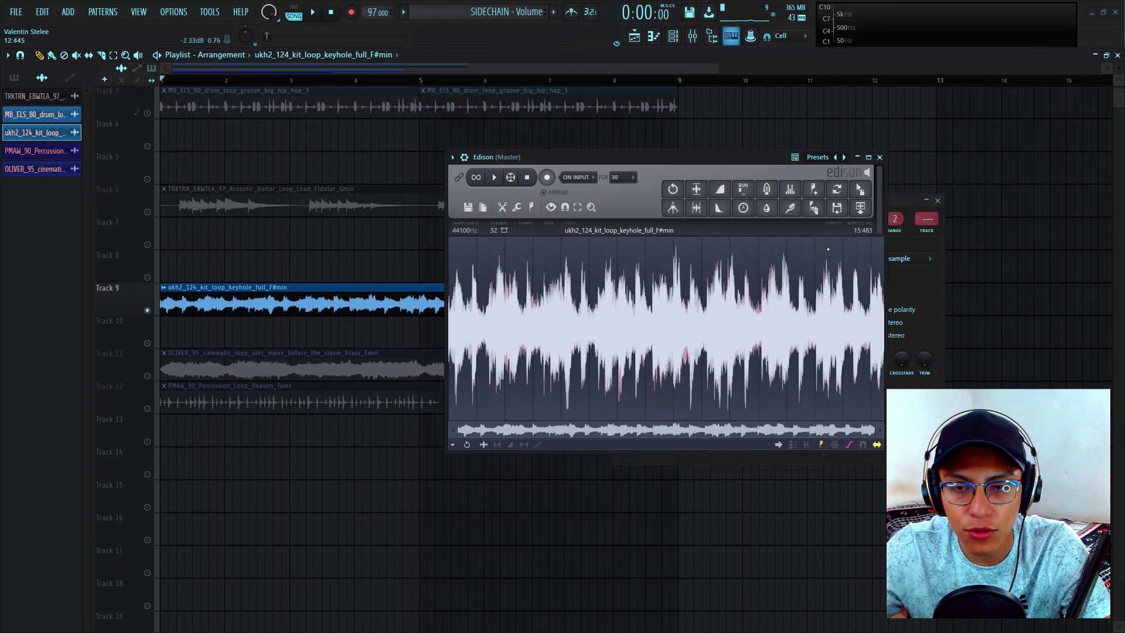
Step: Set the keyhole loop's tempo to 124 BPM and place the edited sample back in its Track 9 clip
left_click(824, 231)
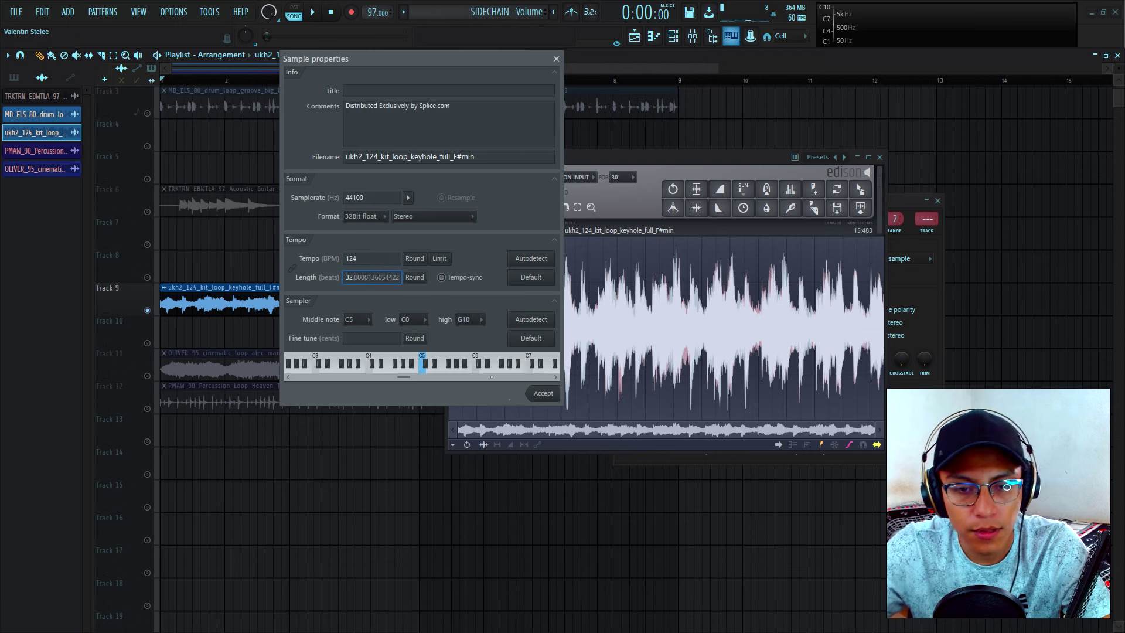
left_click(543, 394)
left_click_drag(861, 188, 337, 306)
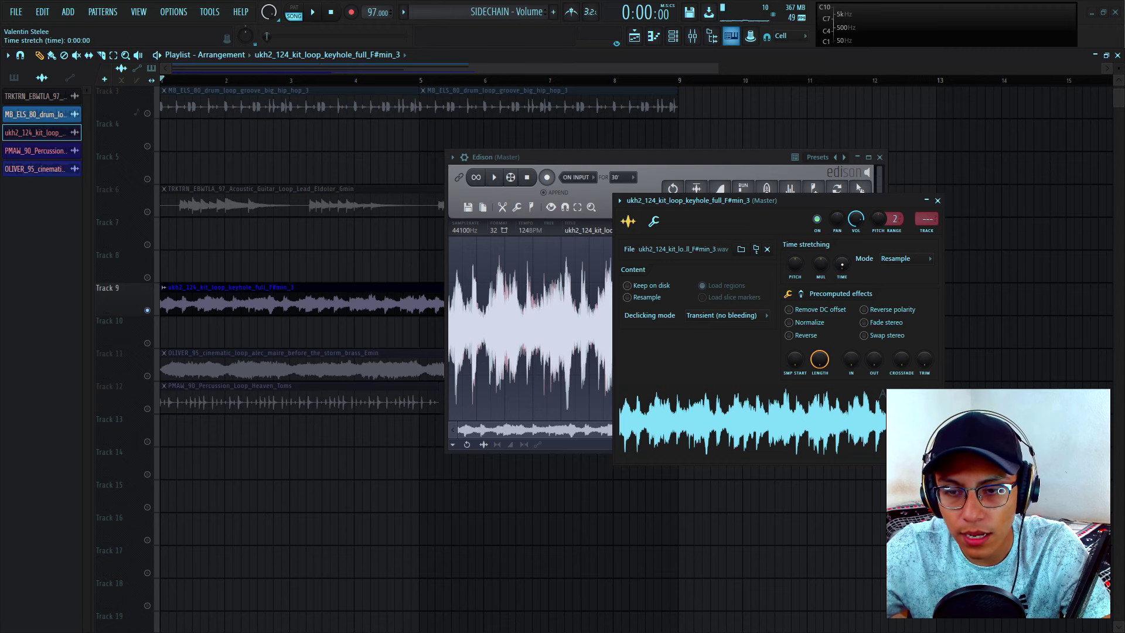
Step: Stretch the keyhole loop from its embedded tempo in Stretch mode, shift its pitch by +100 cents, and close its editors
right_click(847, 269)
left_click(864, 282)
left_click(559, 332)
left_click(925, 260)
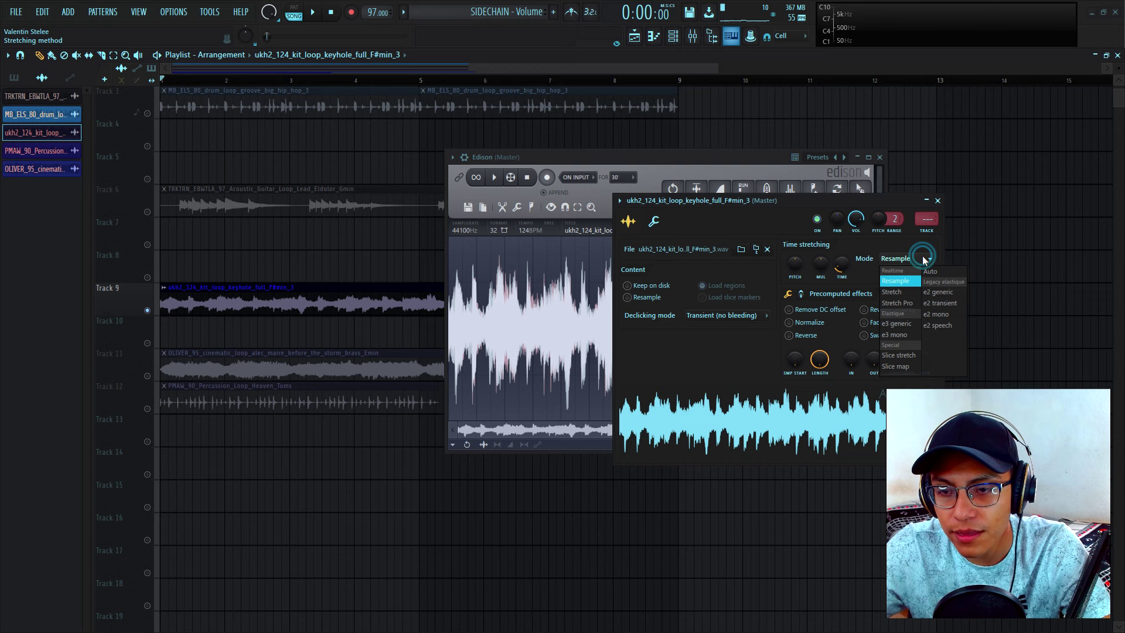
left_click(903, 291)
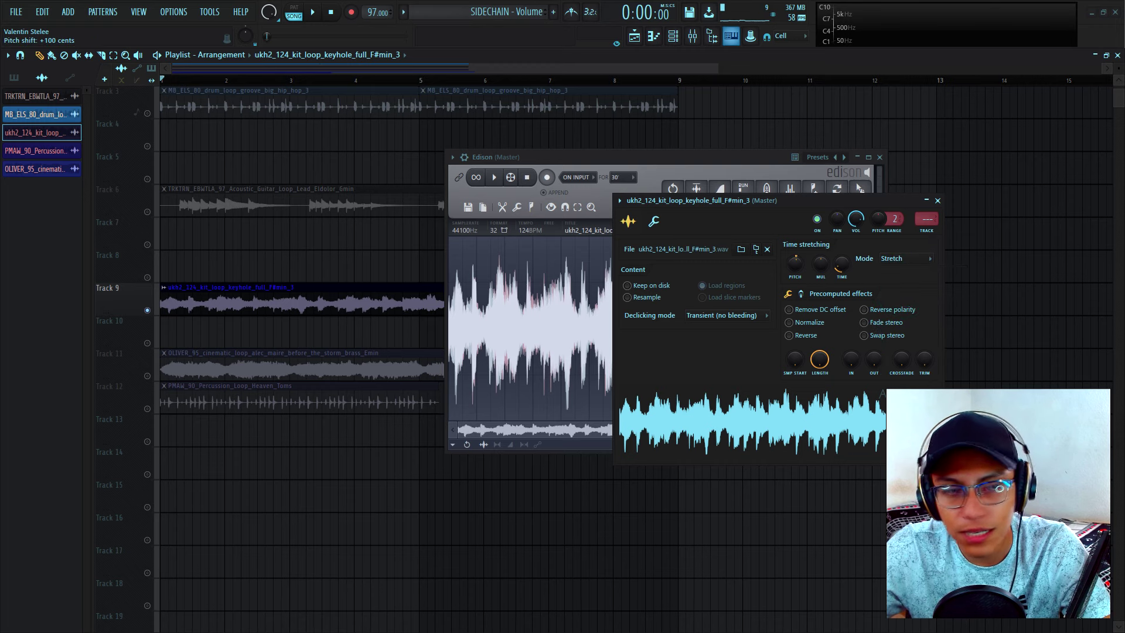
left_click(880, 158)
left_click(938, 201)
Step: Enable Tracks 3 and 6 alongside Track 9 and play the three loops together
scroll(105, 206, "up", 2)
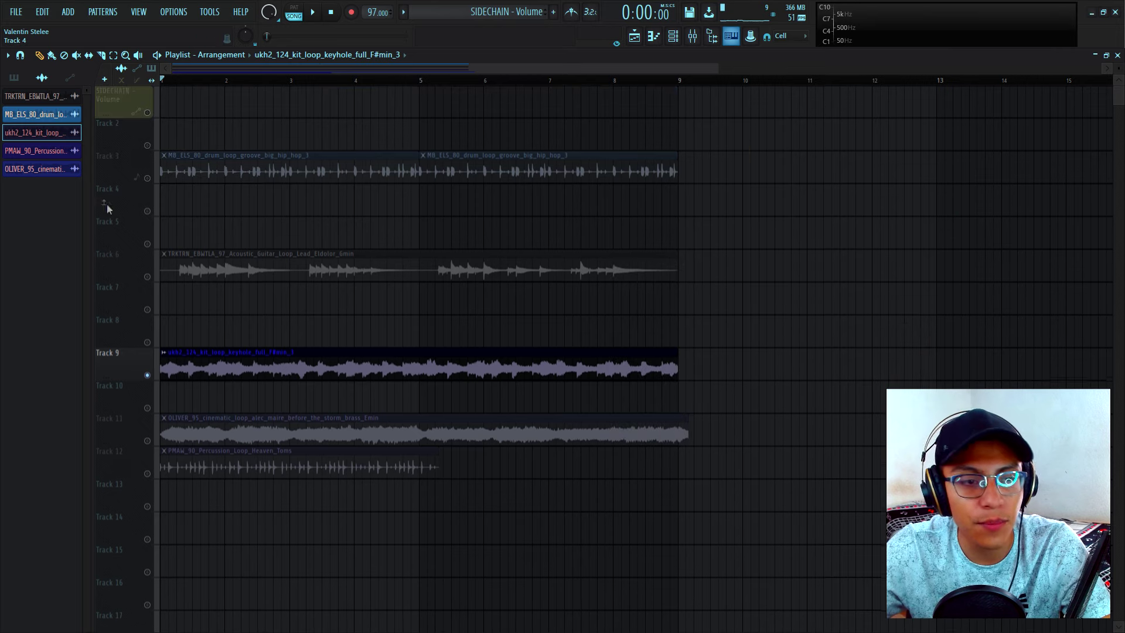
left_click(147, 277)
left_click(147, 179)
key("space")
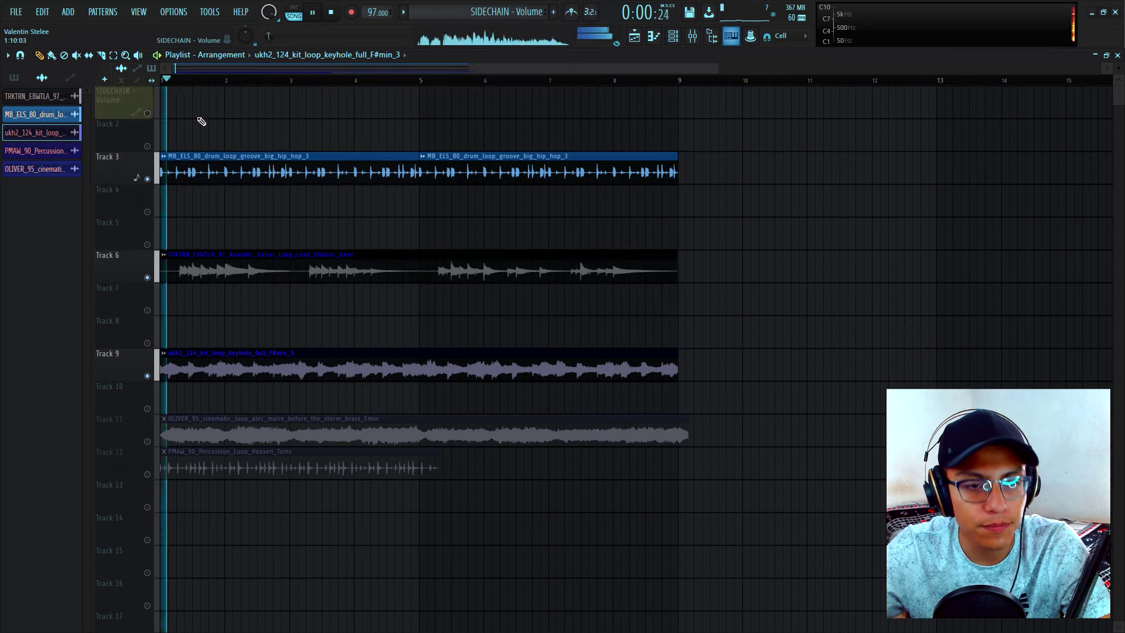
scroll(334, 326, "down", 1)
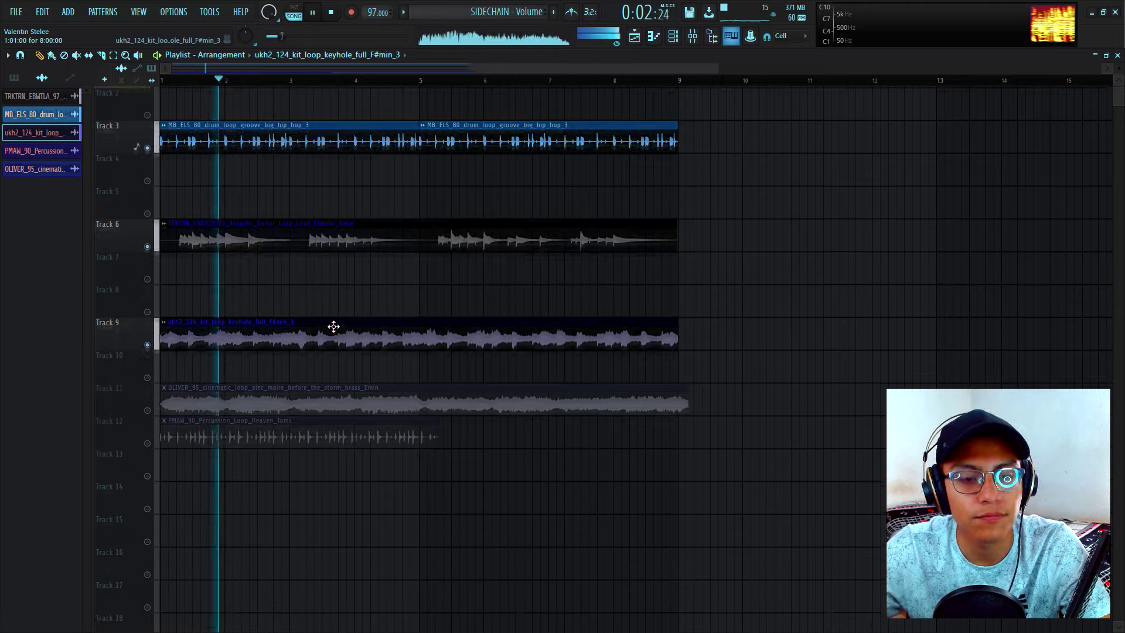
scroll(351, 307, "down", 1)
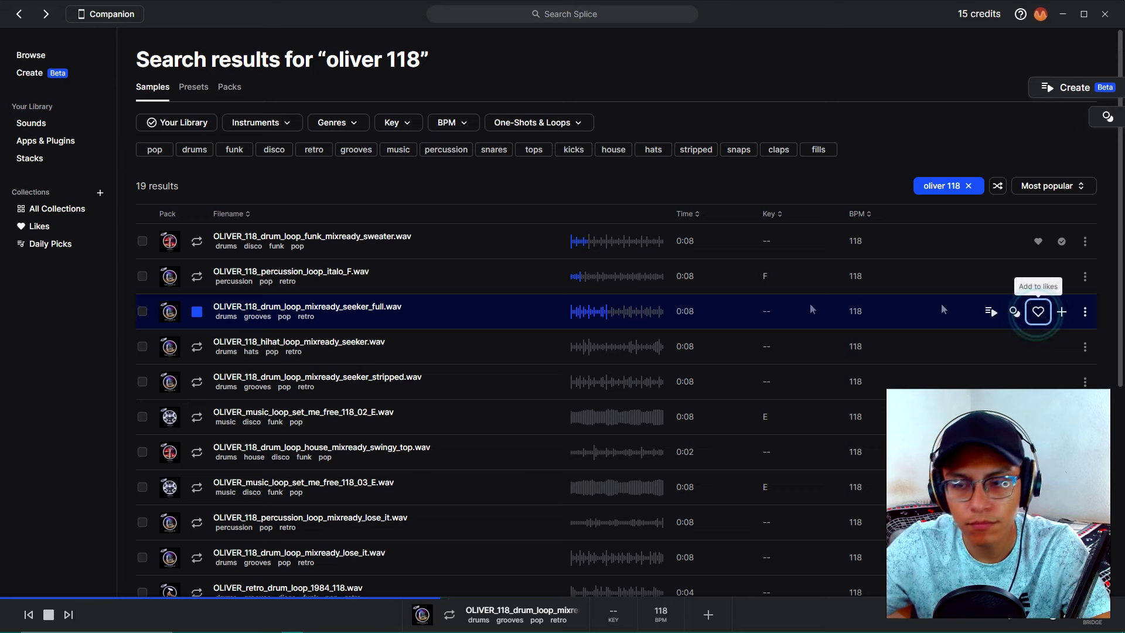
Step: Add OLIVER_118_drum_loop_mixready_seeker_full.wav to the Splice likes and audition OLIVER_118_drum_loop_funk_mixready_sweater.wav
left_click(1038, 311)
left_click(197, 241)
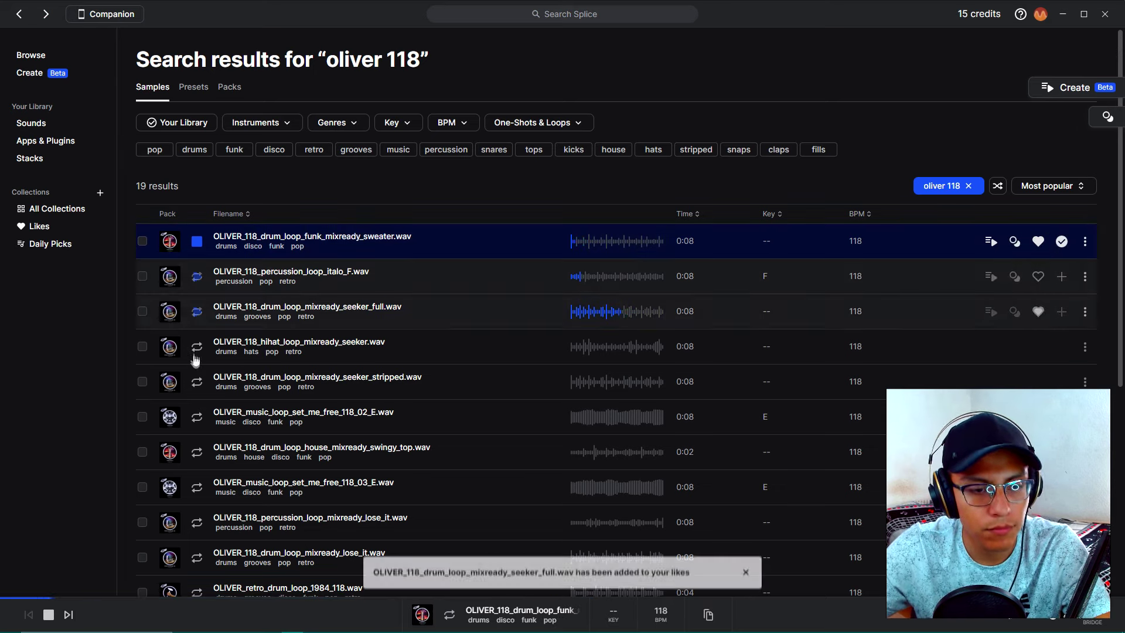
left_click(198, 247)
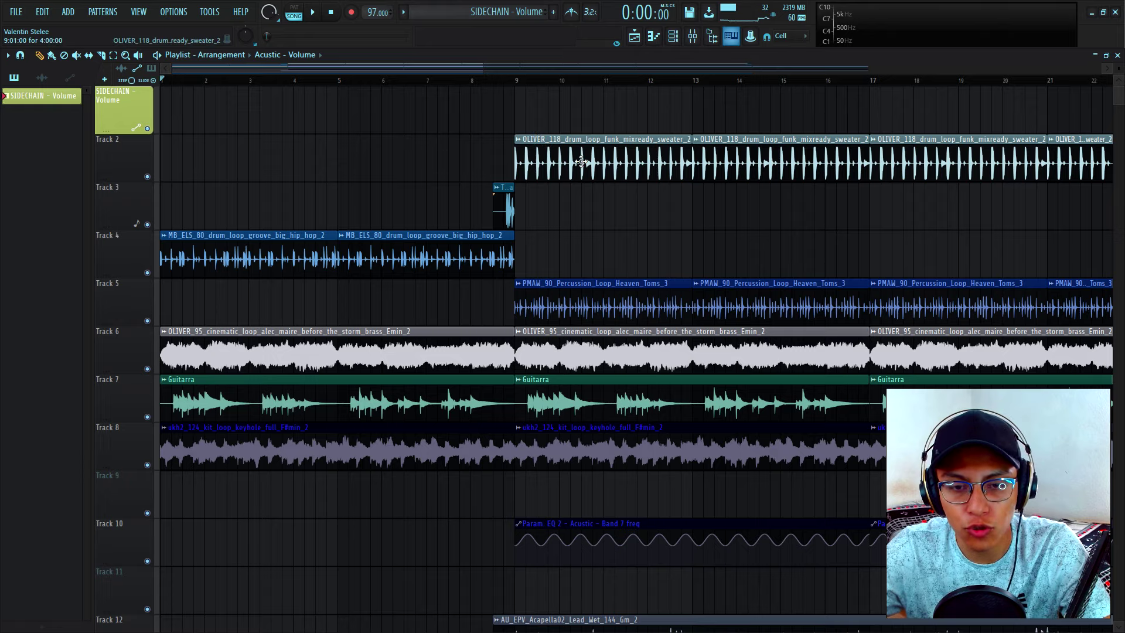
Step: Examine the FL Studio arrangement's tracks and the effects loaded on the three Acustic mixer inserts in use
scroll(610, 188, "down", 1)
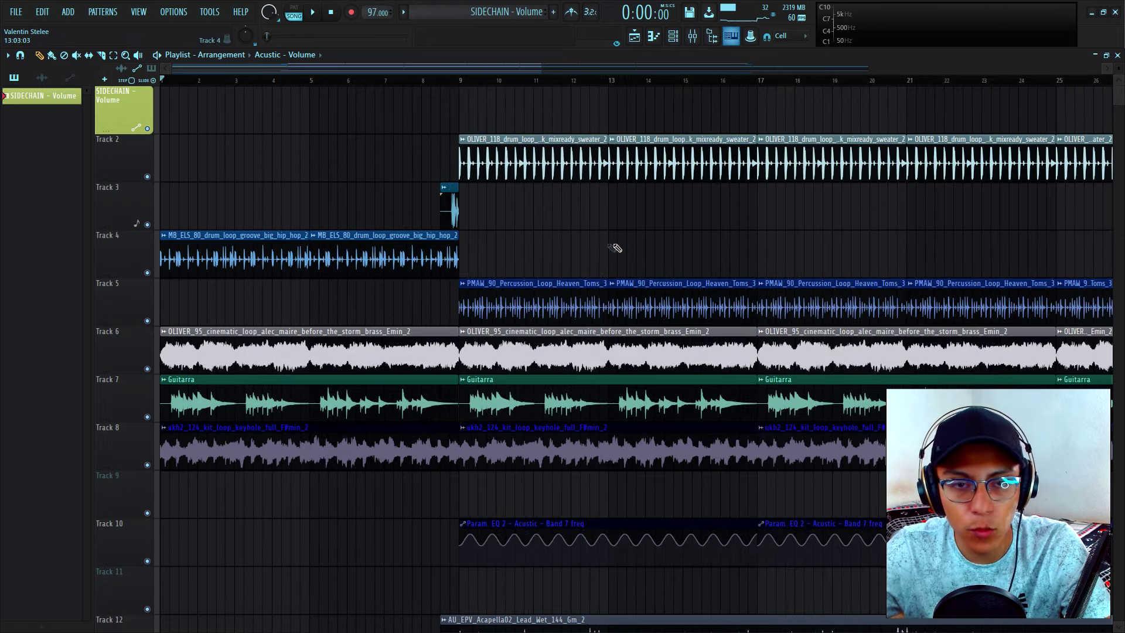
scroll(618, 248, "down", 4)
scroll(534, 317, "up", 2)
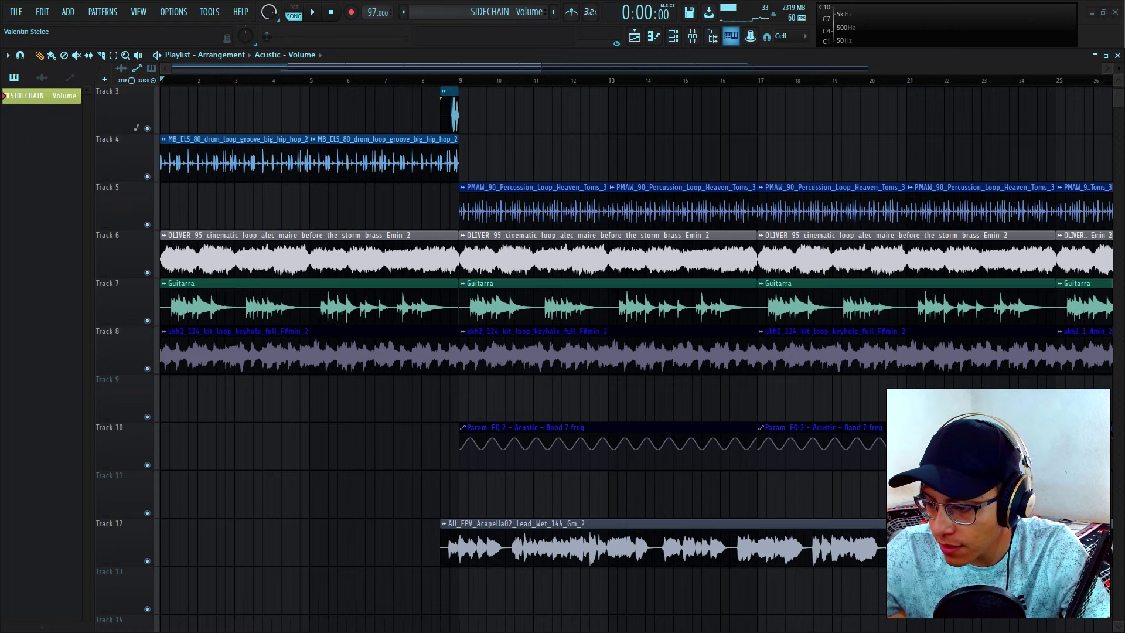
key("F9")
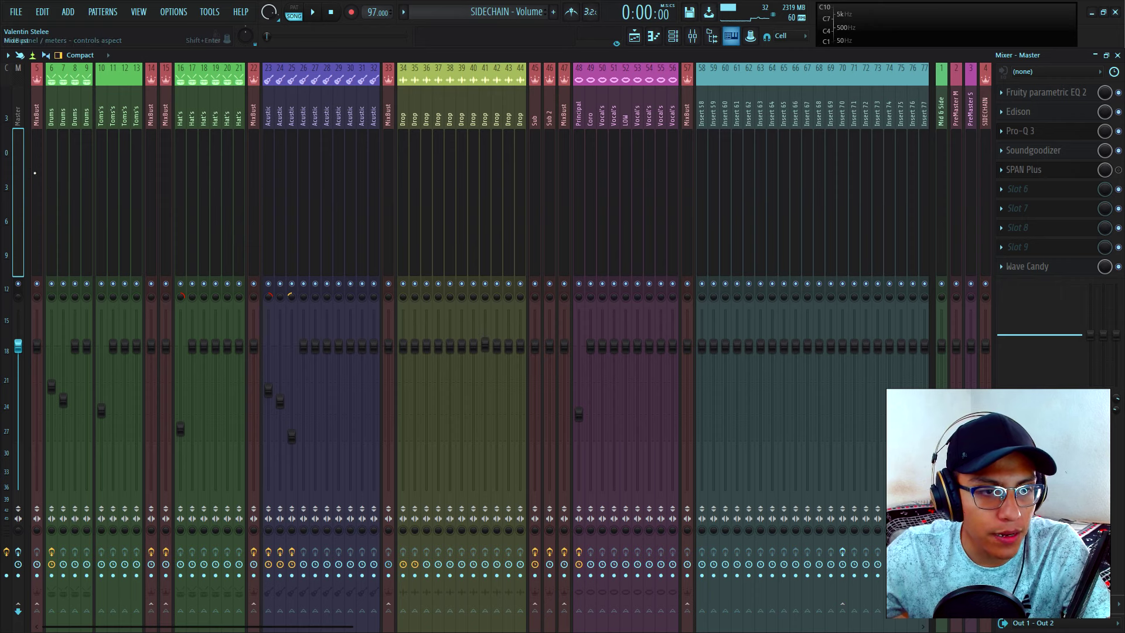
left_click(280, 176)
left_click(288, 174)
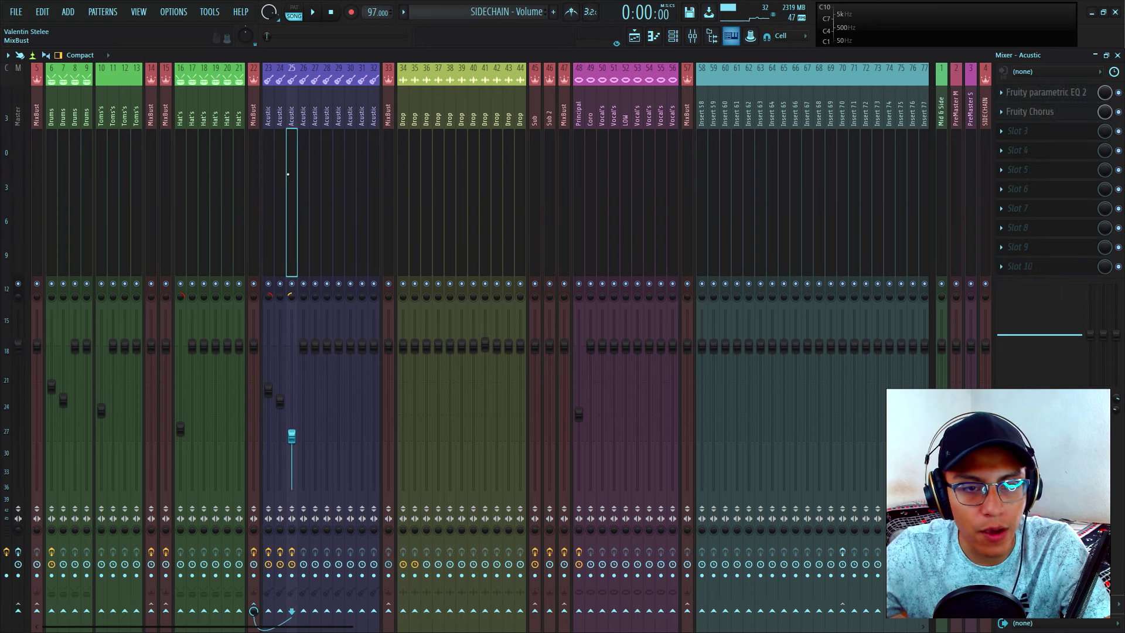
left_click(280, 179)
left_click(268, 178)
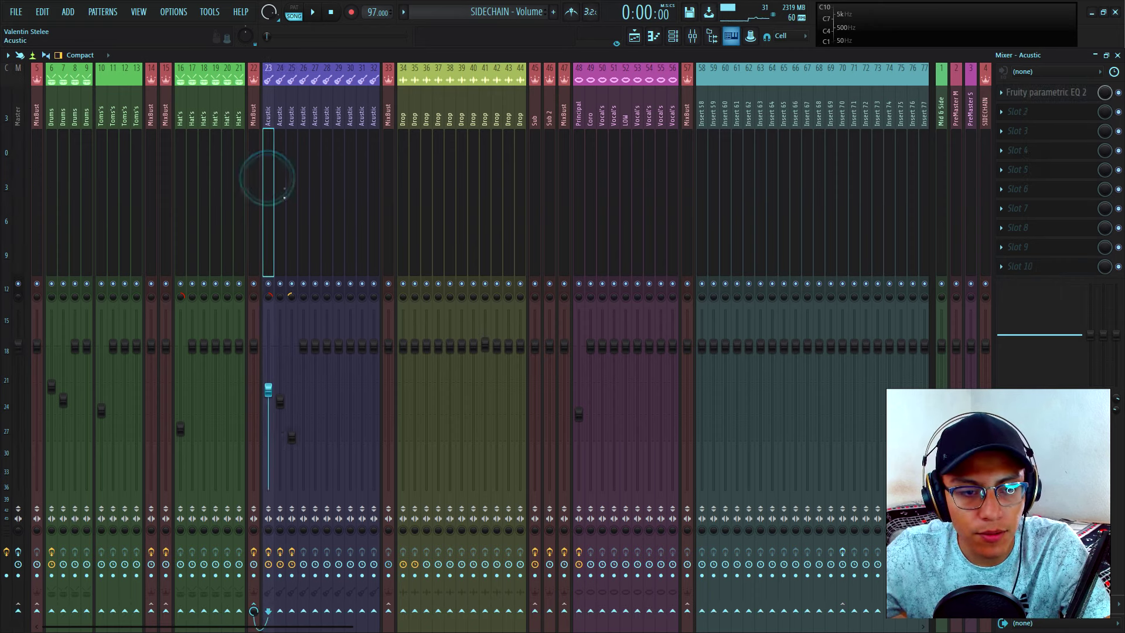
Step: Check the effect slots of the Hat's and Drums mixer inserts
left_click(182, 251)
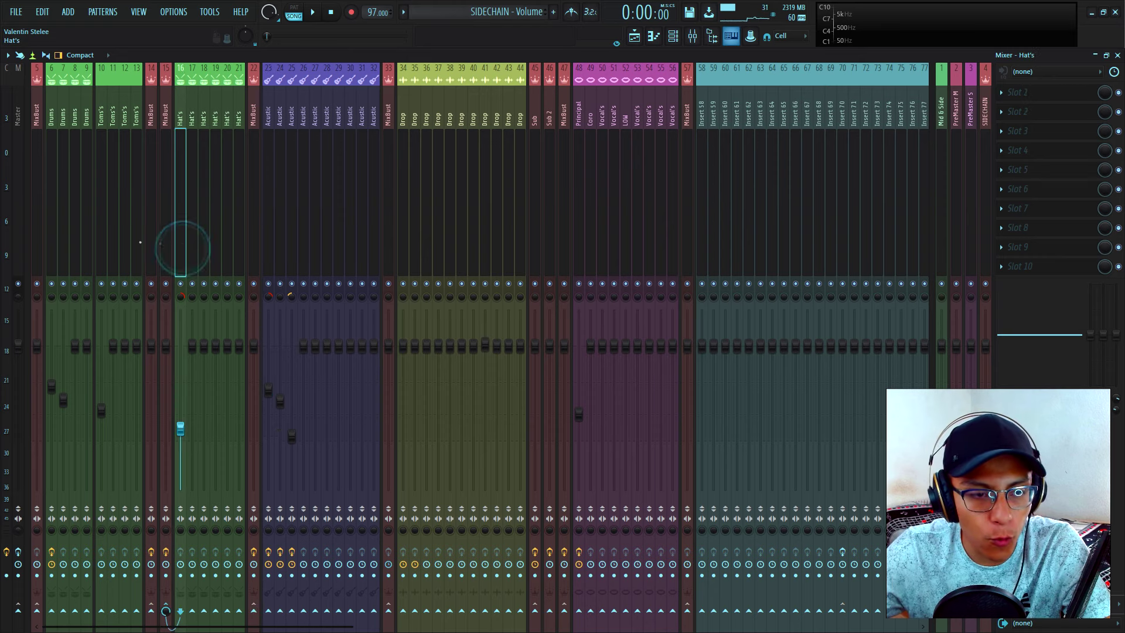
left_click(76, 234)
left_click(204, 205)
left_click(216, 206)
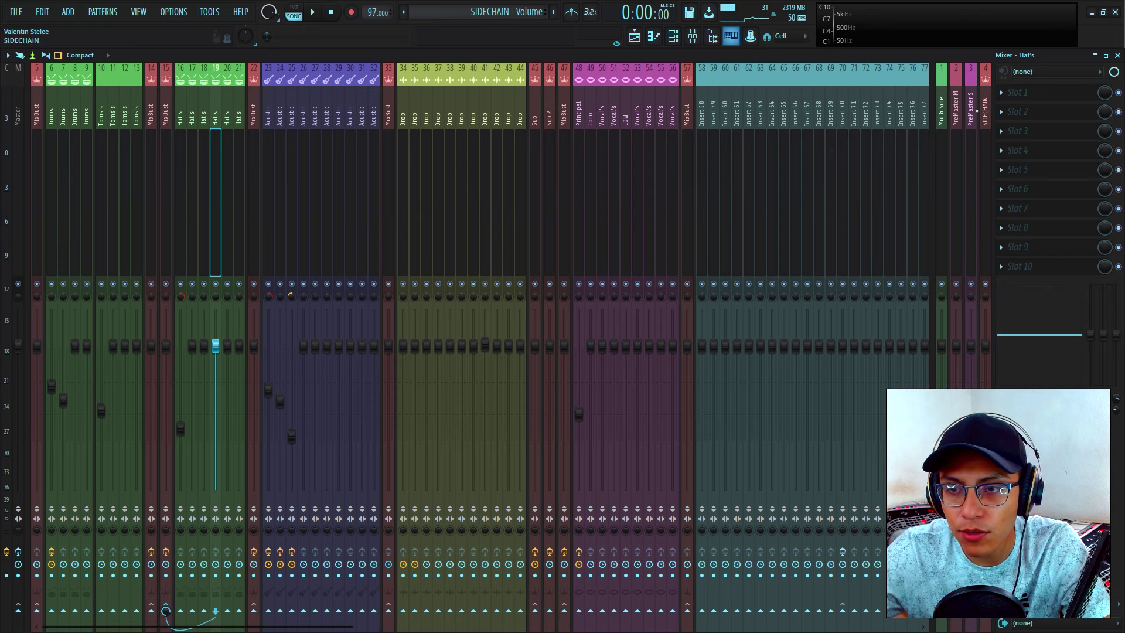
Step: Inspect the two Fruity parametric EQ 2 effects on the Mid & Side mixer insert and close them
left_click(969, 111)
left_click(942, 111)
left_click(1054, 93)
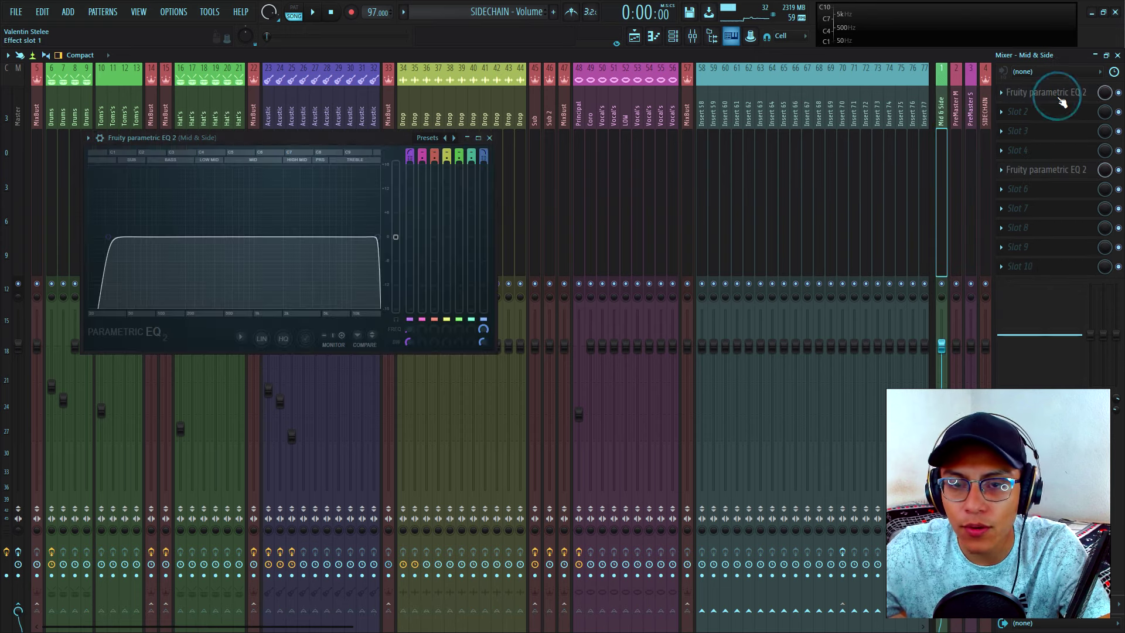
left_click(1053, 92)
left_click(1053, 171)
left_click(1054, 172)
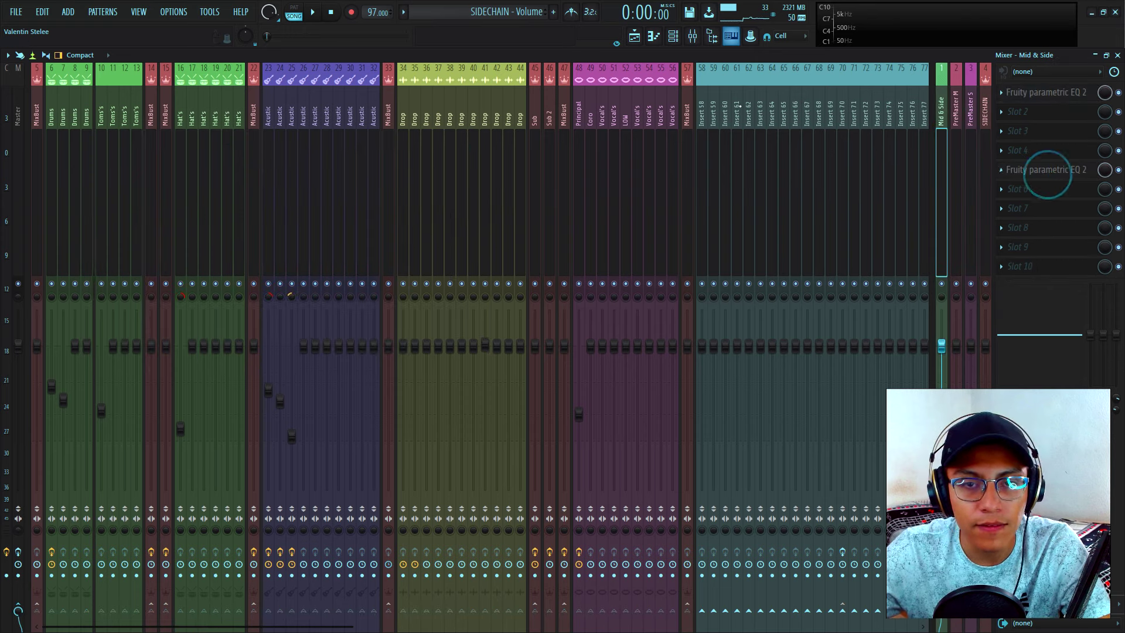
Step: Examine the playlist arrangement from the drum loops down to the acapella and the Acustic volume automation
left_click(634, 38)
scroll(580, 240, "up", 2)
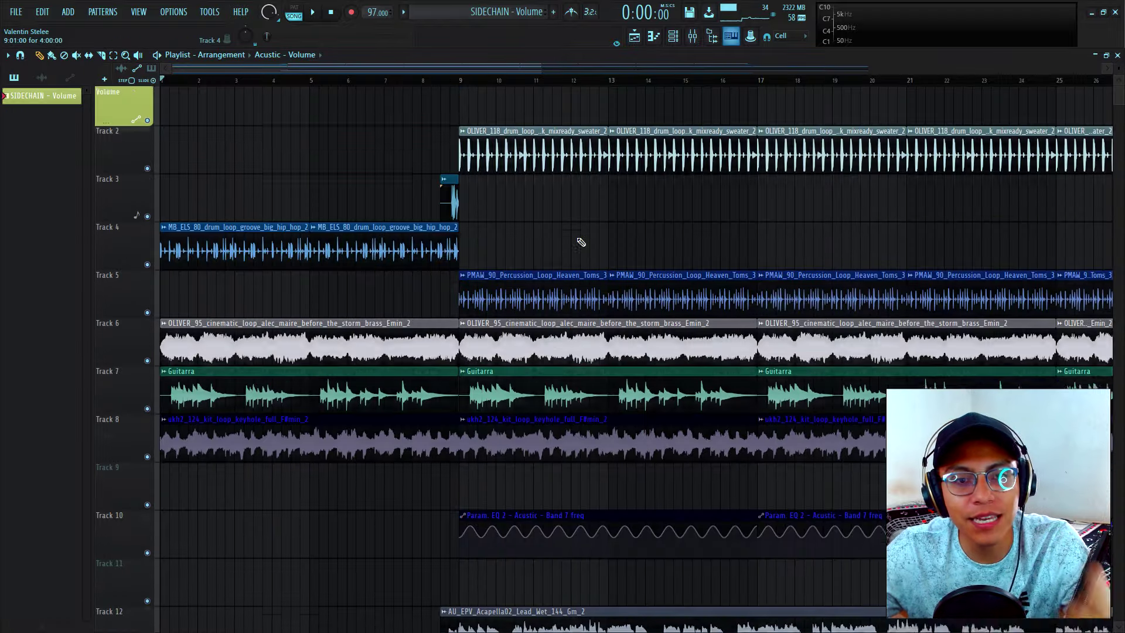
scroll(609, 279, "down", 1)
scroll(609, 279, "down", 1)
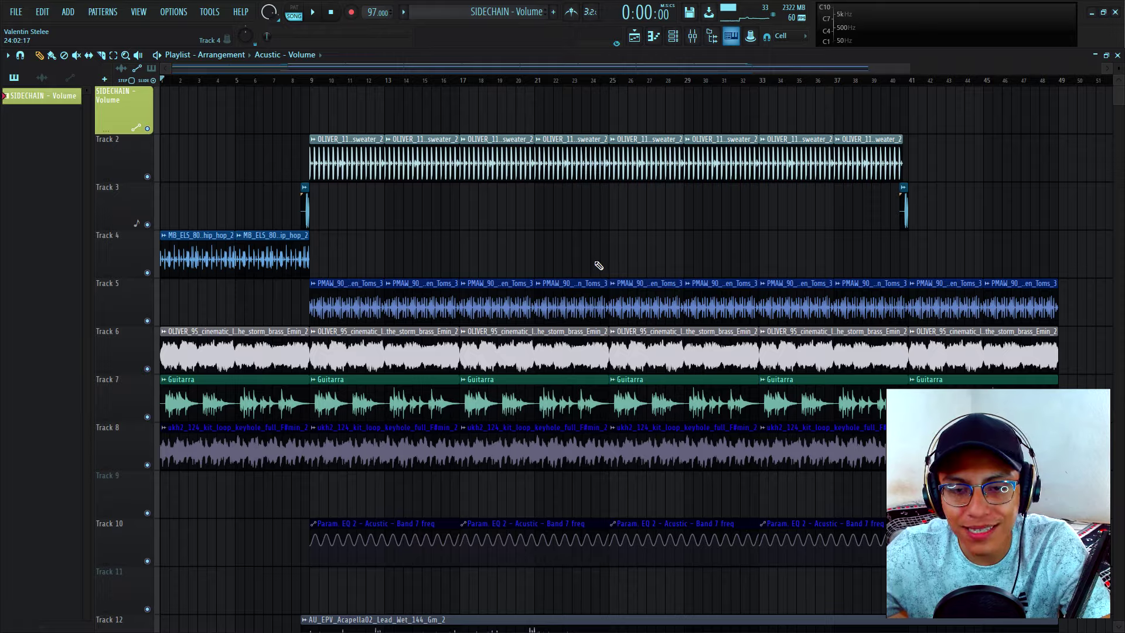
scroll(599, 265, "down", 3)
scroll(610, 289, "down", 3)
scroll(611, 284, "up", 2)
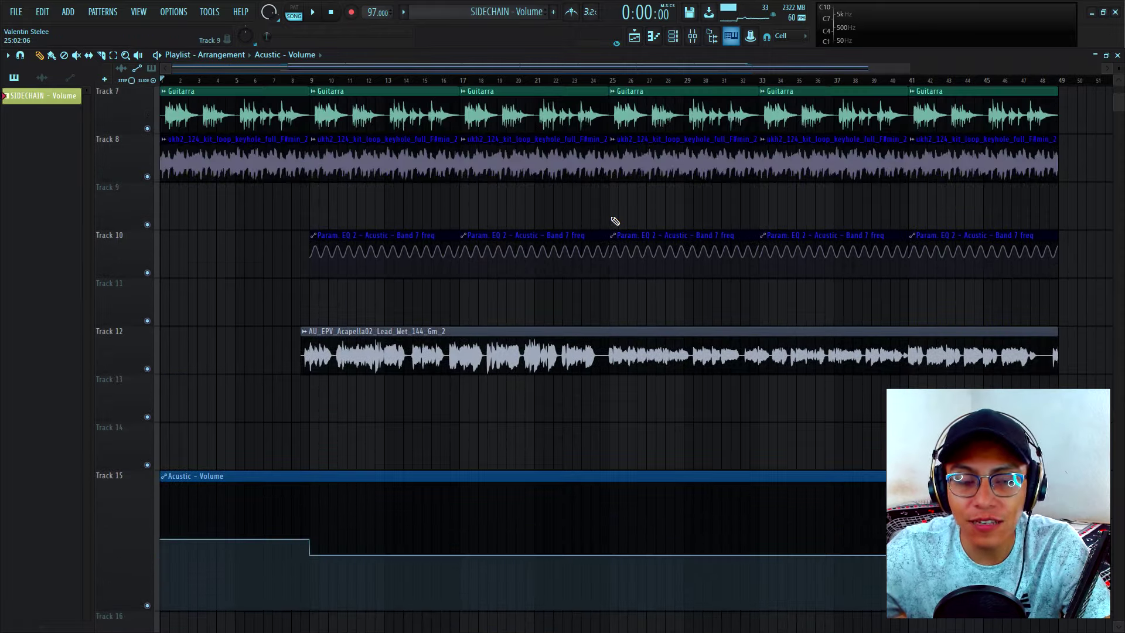
scroll(614, 221, "up", 6)
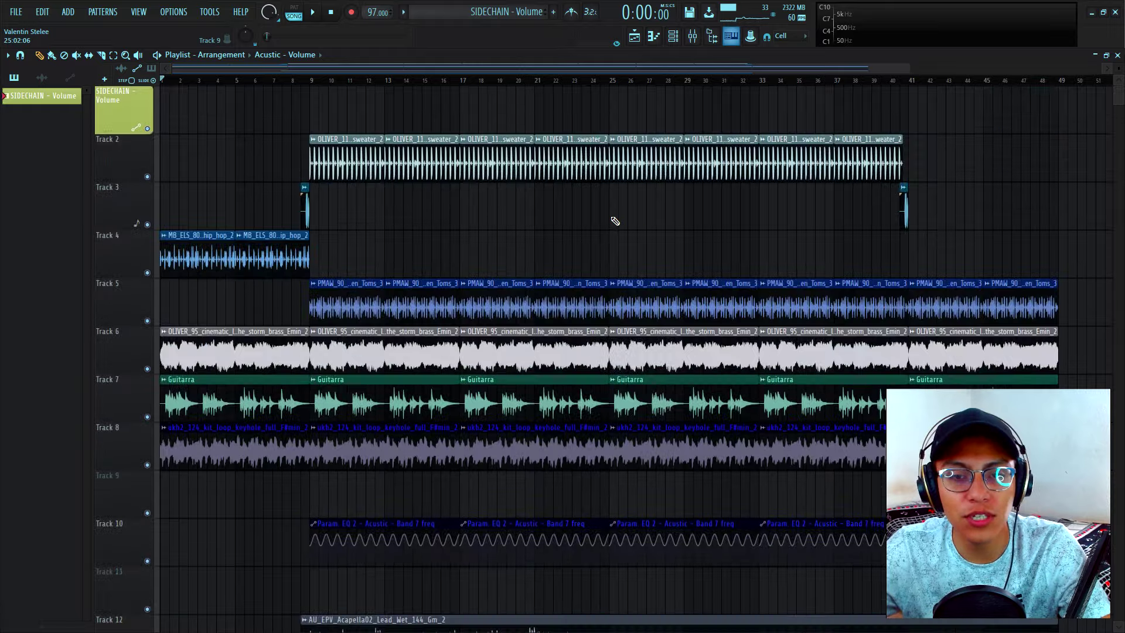
scroll(613, 237, "down", 4)
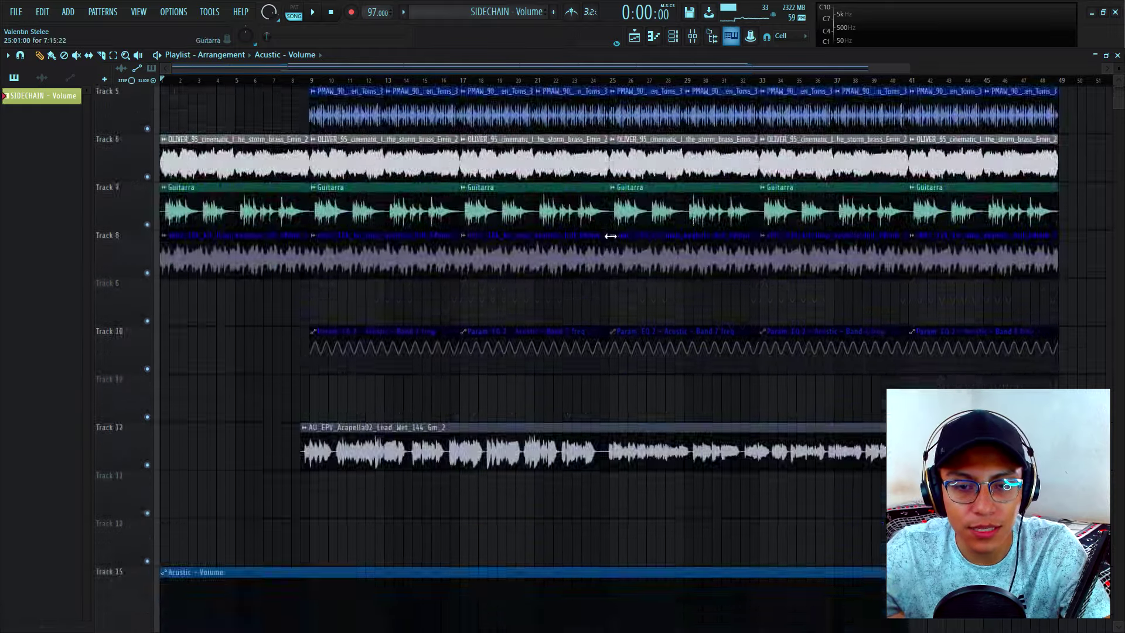
scroll(609, 235, "up", 4)
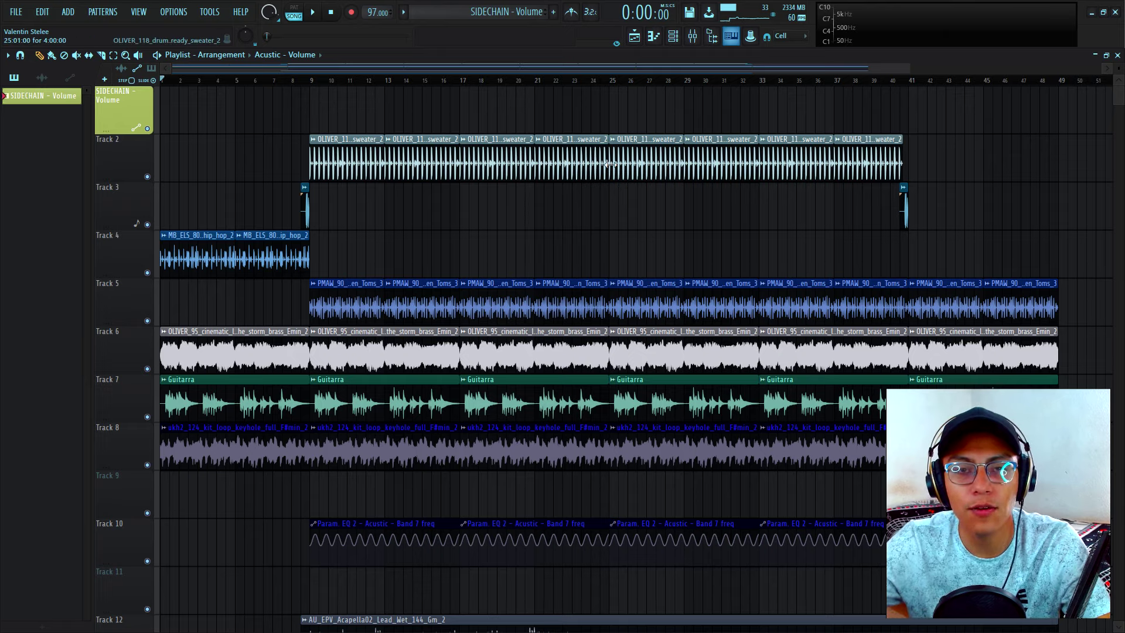
scroll(606, 263, "down", 5)
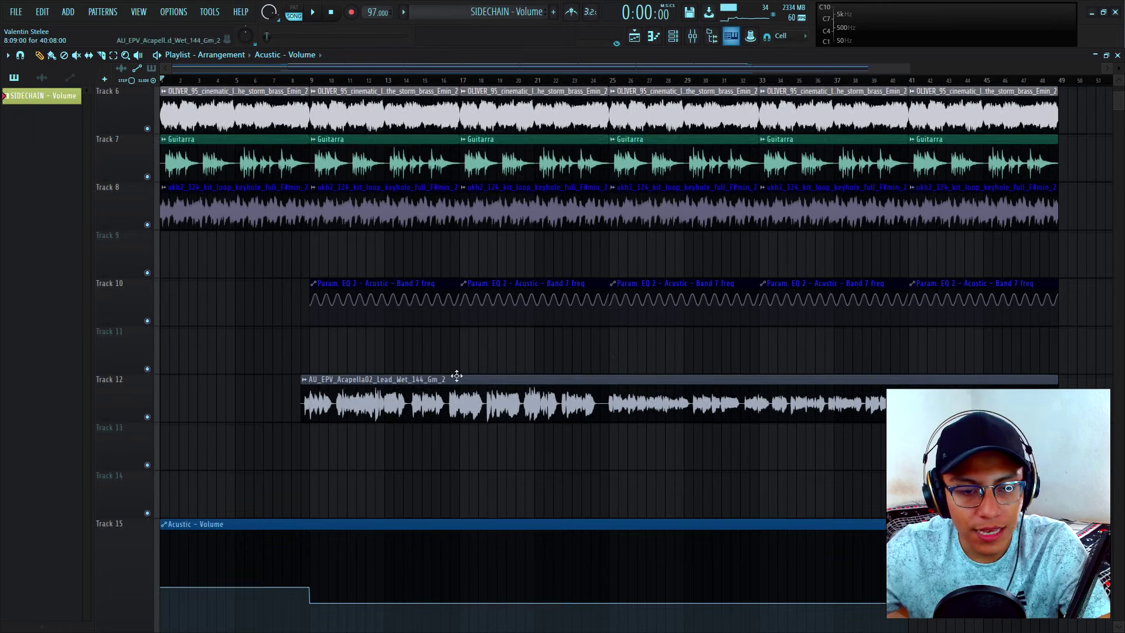
Step: Solo the AU_EPV_Acapella02_Lead_Wet_144_Gm_2 track, play it briefly, and show the effects on the Principal mixer insert
right_click(148, 417)
key("space")
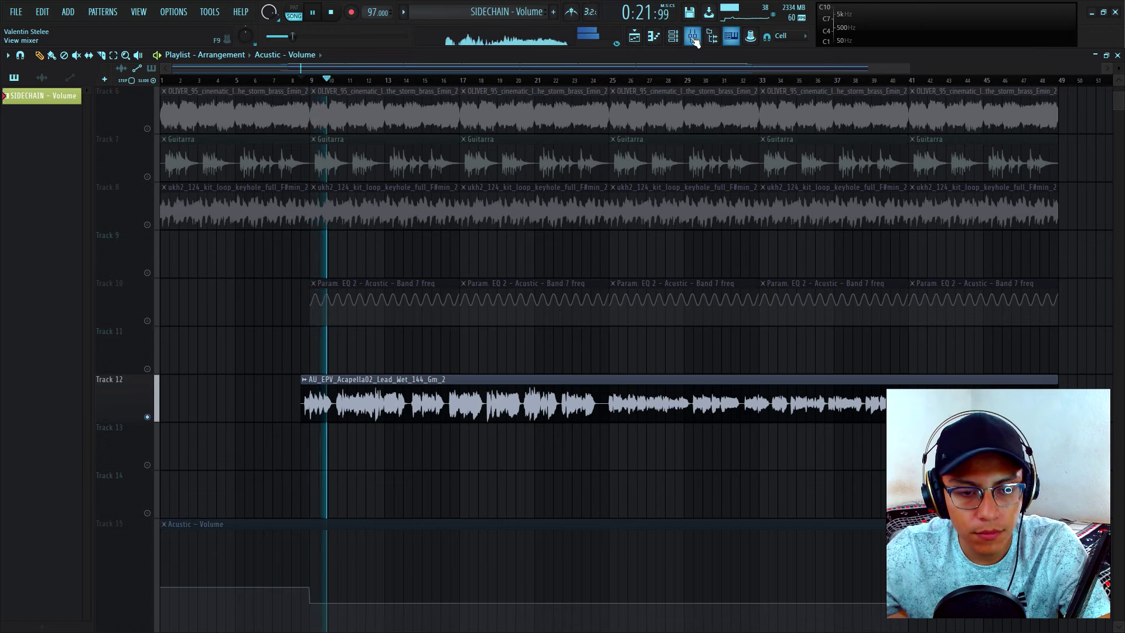
left_click(694, 39)
key("space")
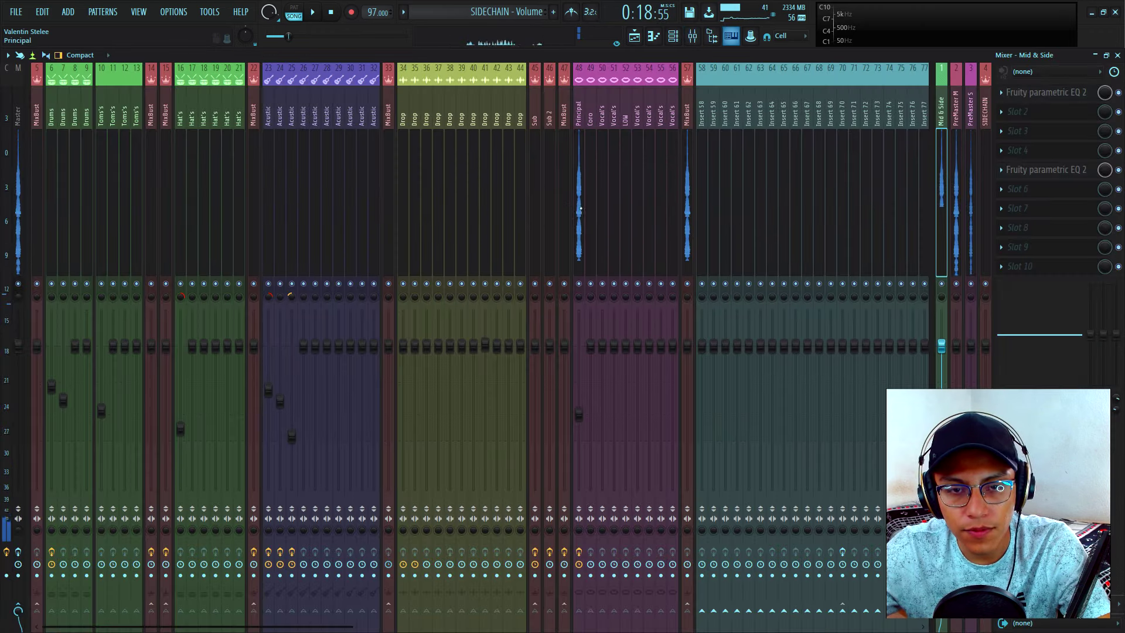
left_click(580, 208)
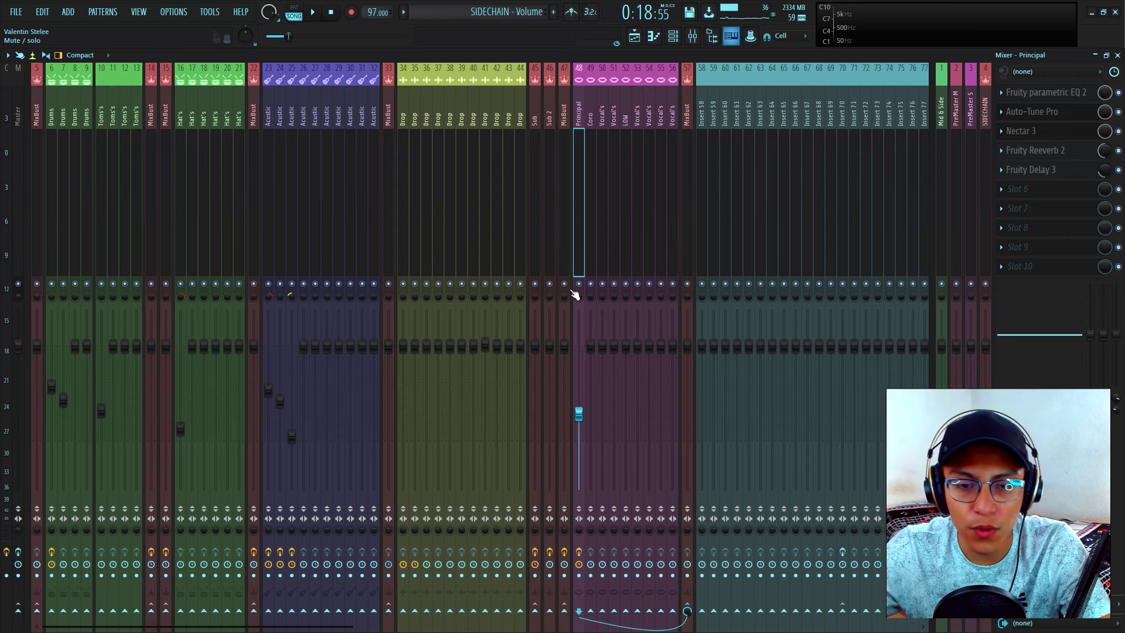
Step: Play the soloed vocal to compare it with and without the Principal insert's effects, and stop playback
key("space")
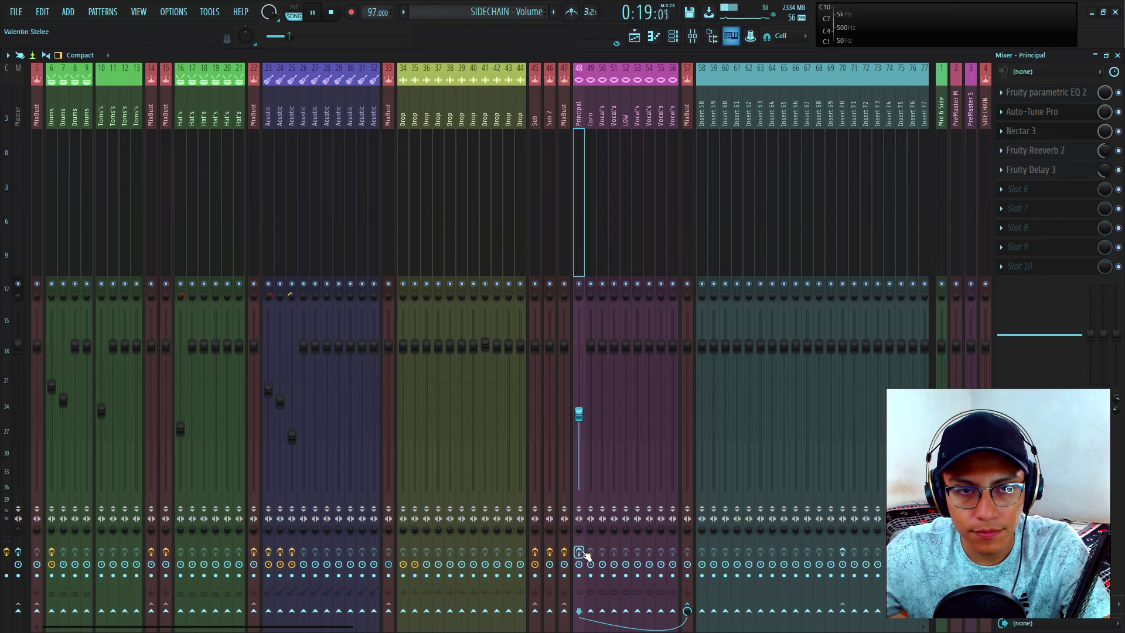
left_click(580, 553)
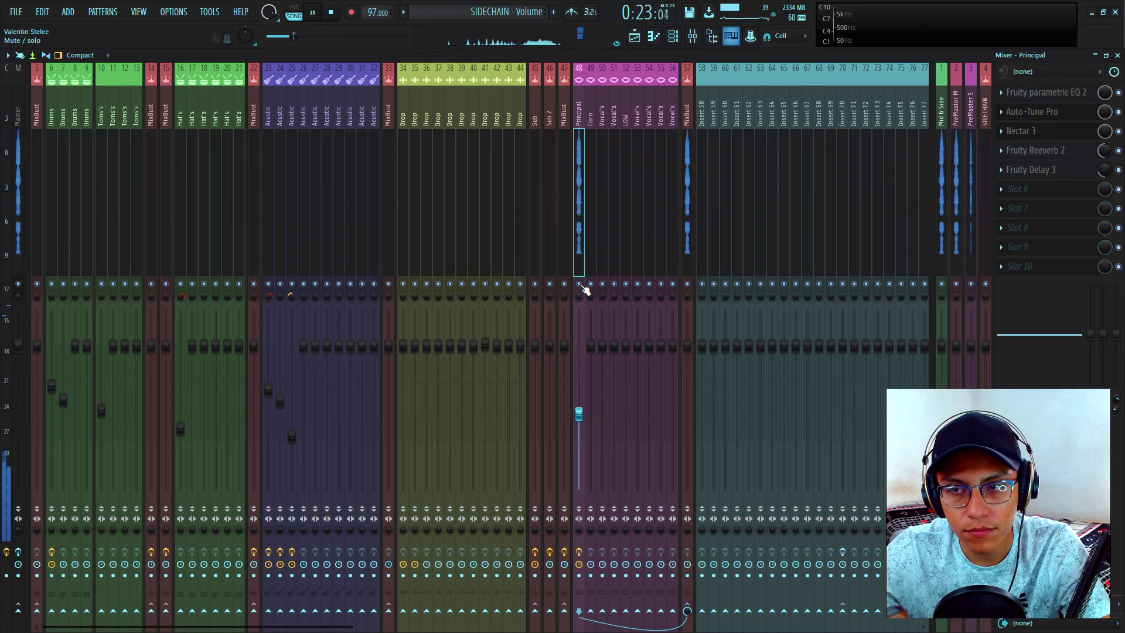
key("space")
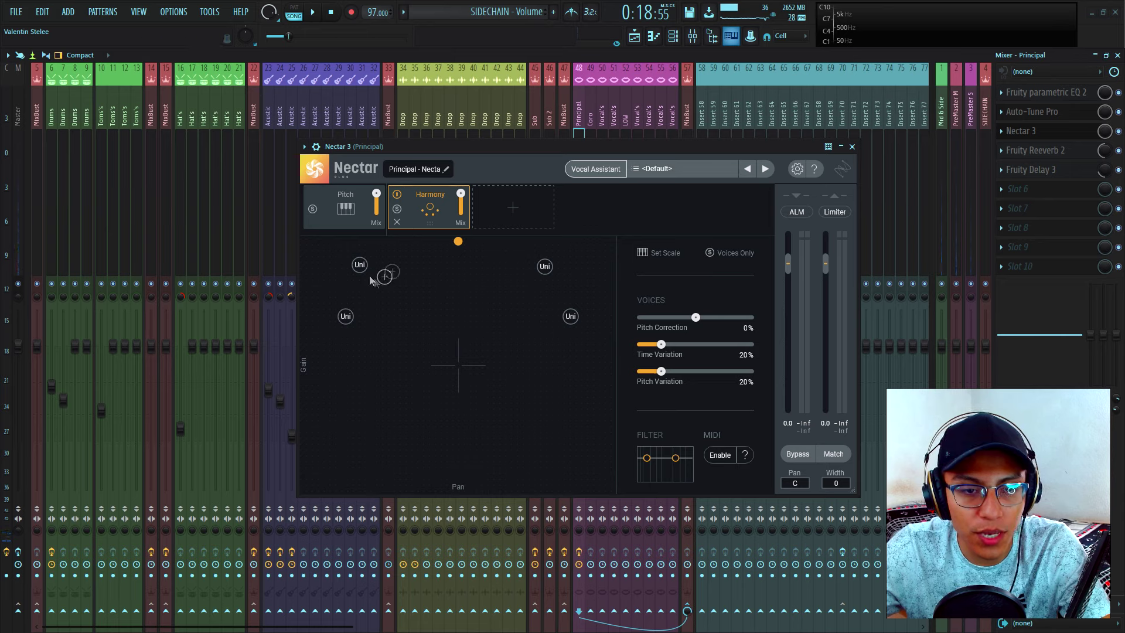
Step: Move Nectar 3's upper-left Harmony unison voice to gain -1.9 and pan -57.4, check the upper-right voice, and close the plugin
left_click_drag(360, 268, 371, 267)
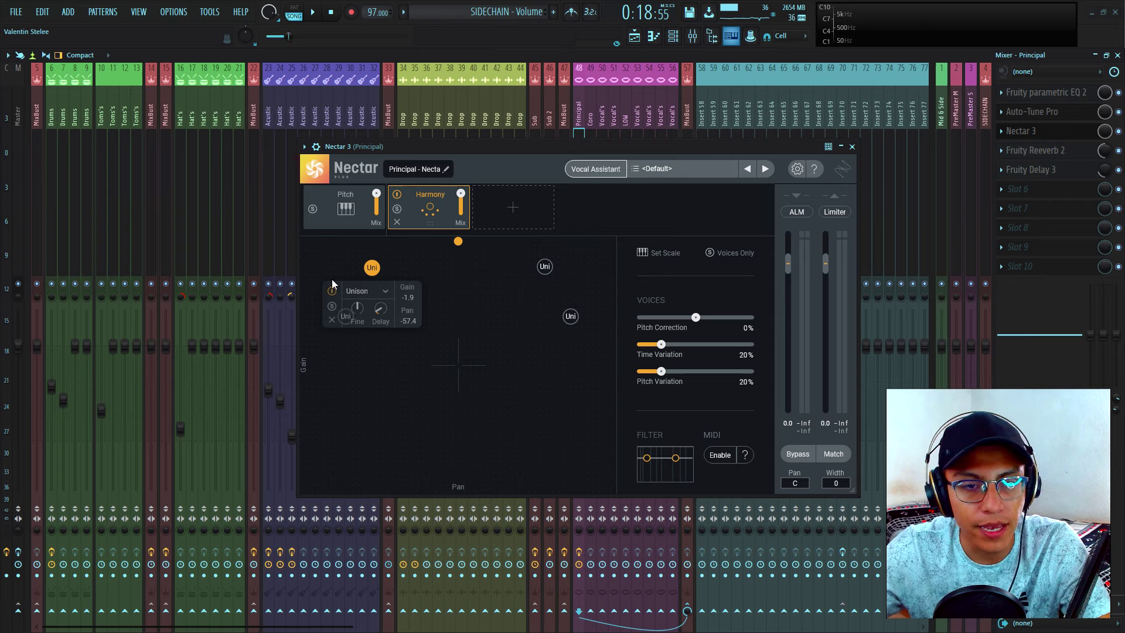
left_click(543, 269)
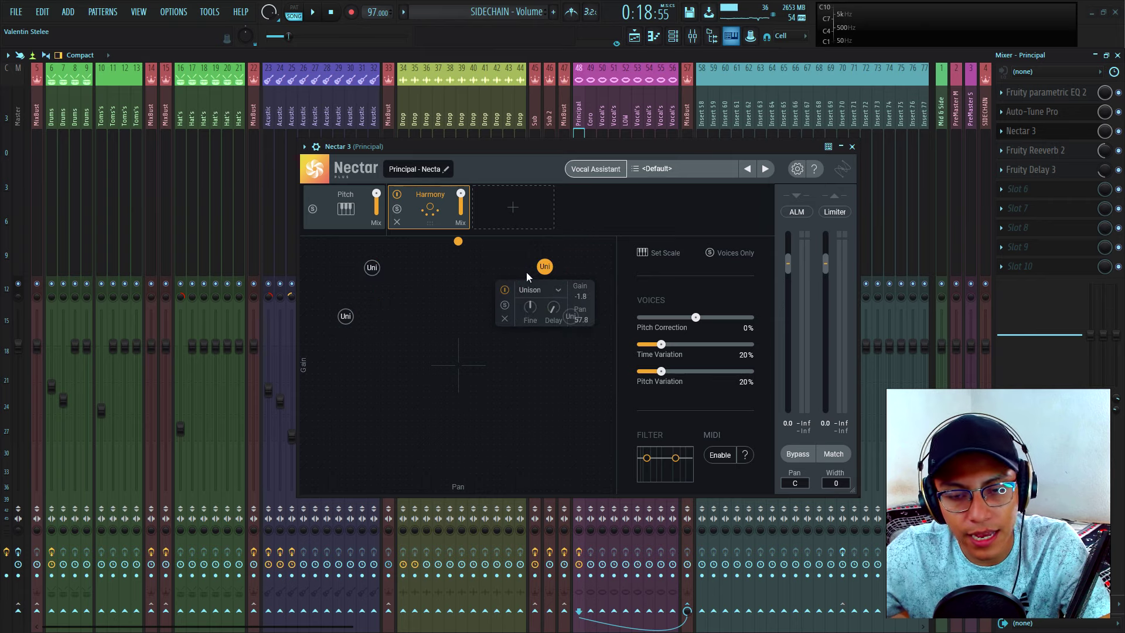
left_click(852, 146)
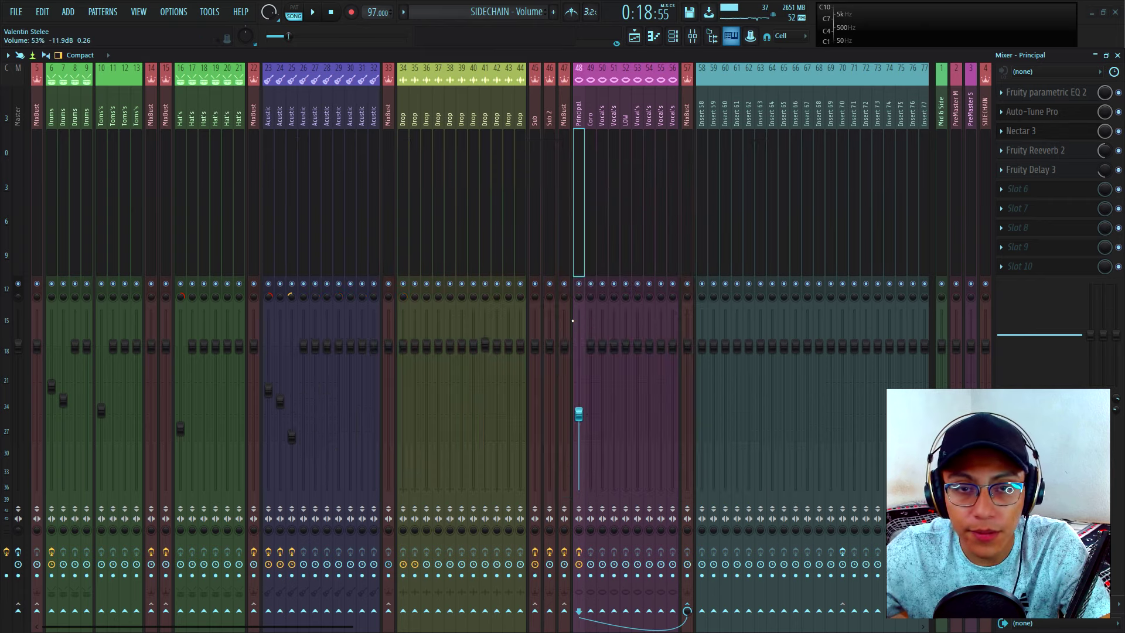
Step: Unsolo the vocal track in the playlist and examine the drum fill and clip transition at bar 9
left_click(634, 36)
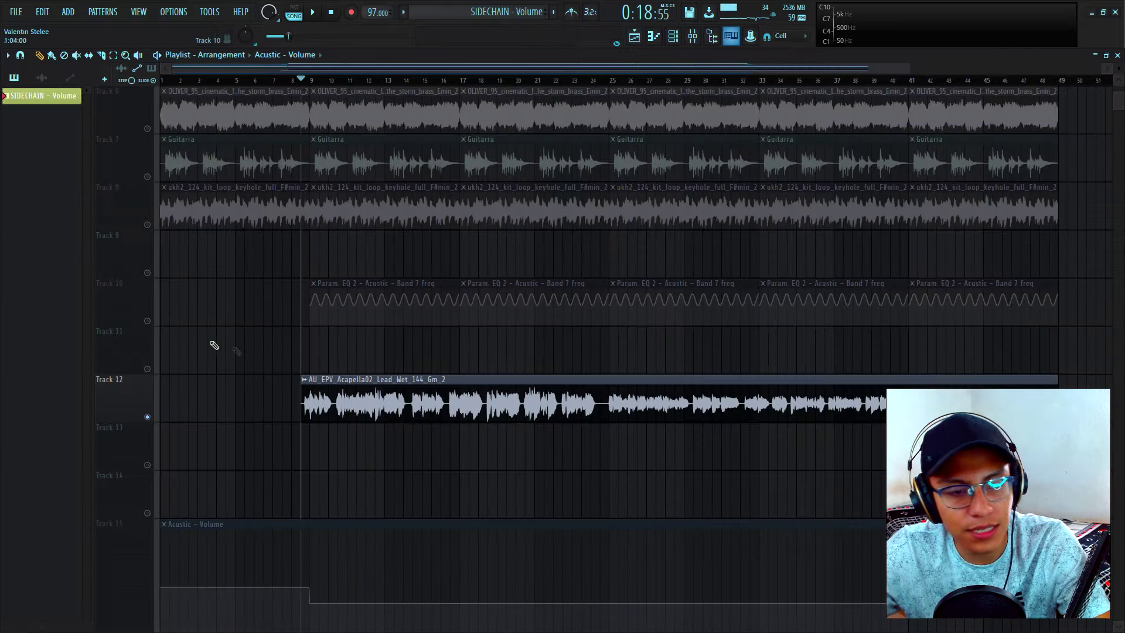
scroll(152, 322, "up", 5)
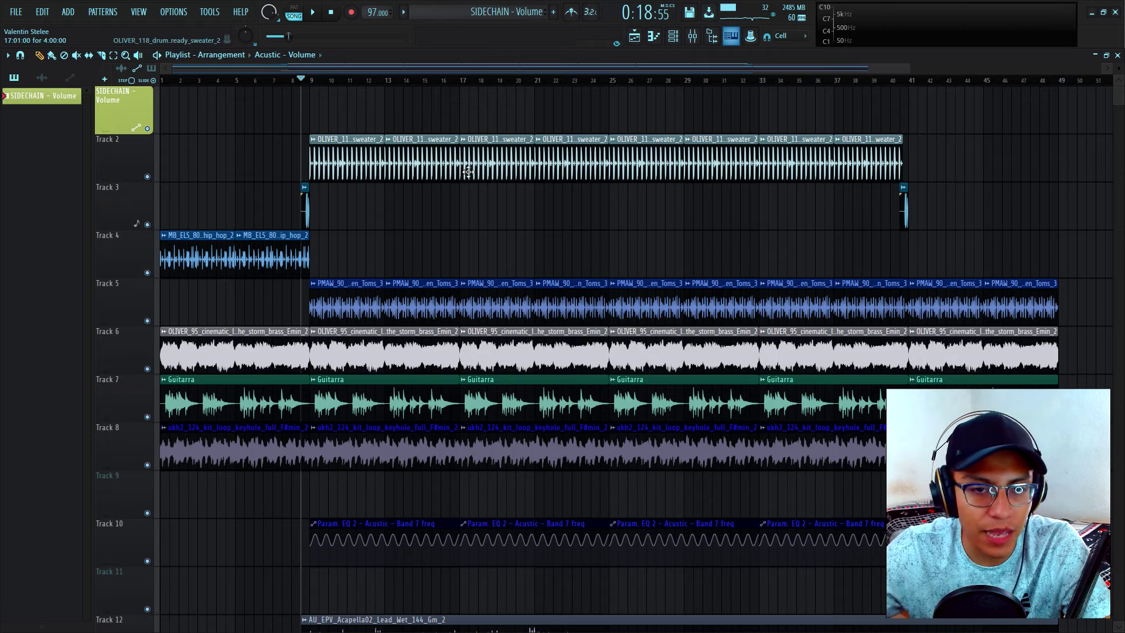
scroll(293, 193, "up", 5)
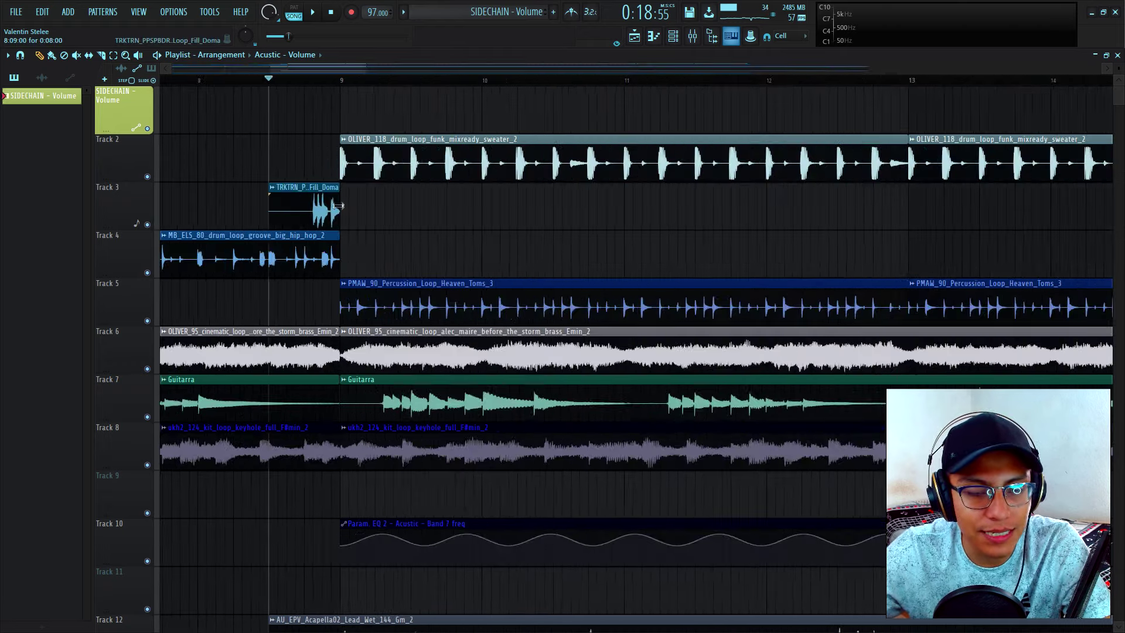
scroll(339, 264, "down", 4)
scroll(340, 263, "up", 4)
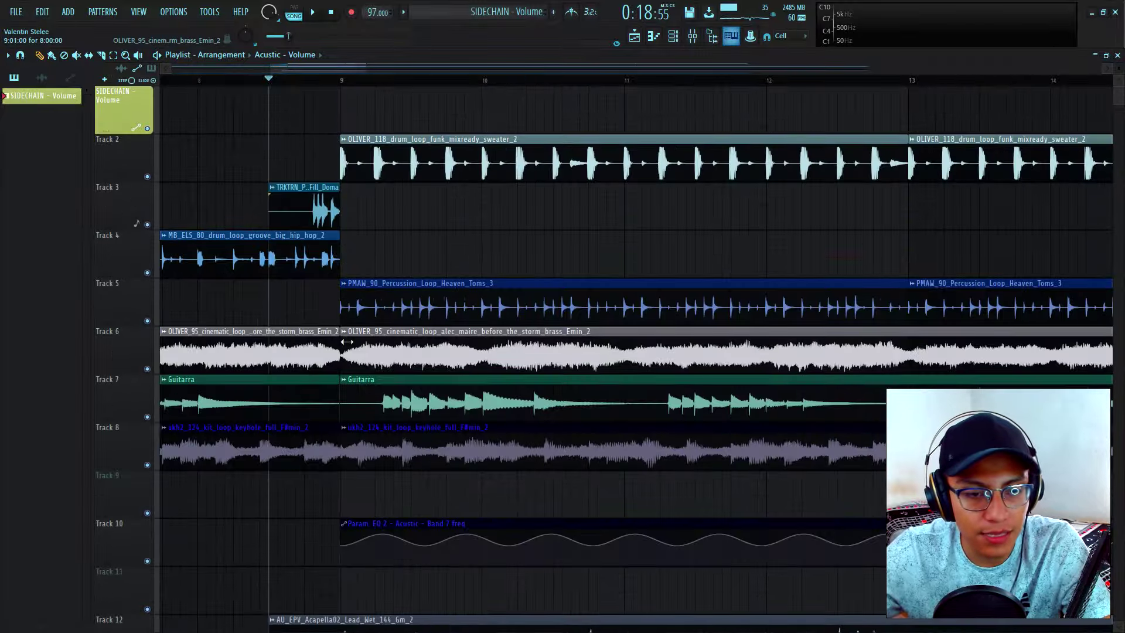
scroll(346, 352, "up", 3)
scroll(350, 365, "up", 2)
scroll(323, 414, "down", 8)
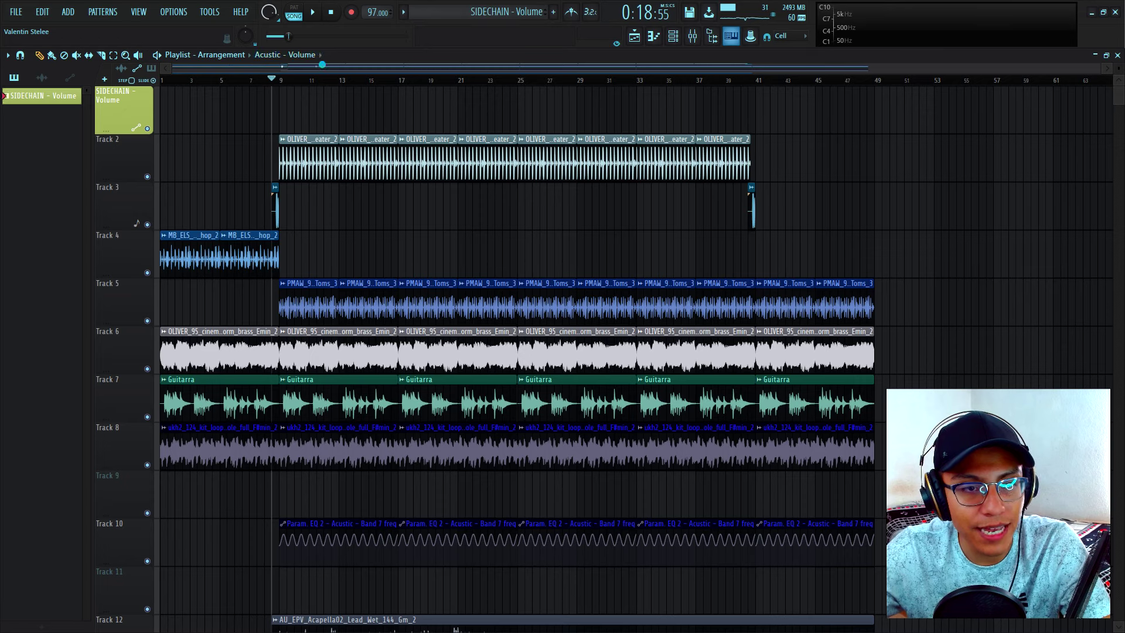
Step: Play the full song from the start and follow the tracks through the drum fill into the vocal section
key("space")
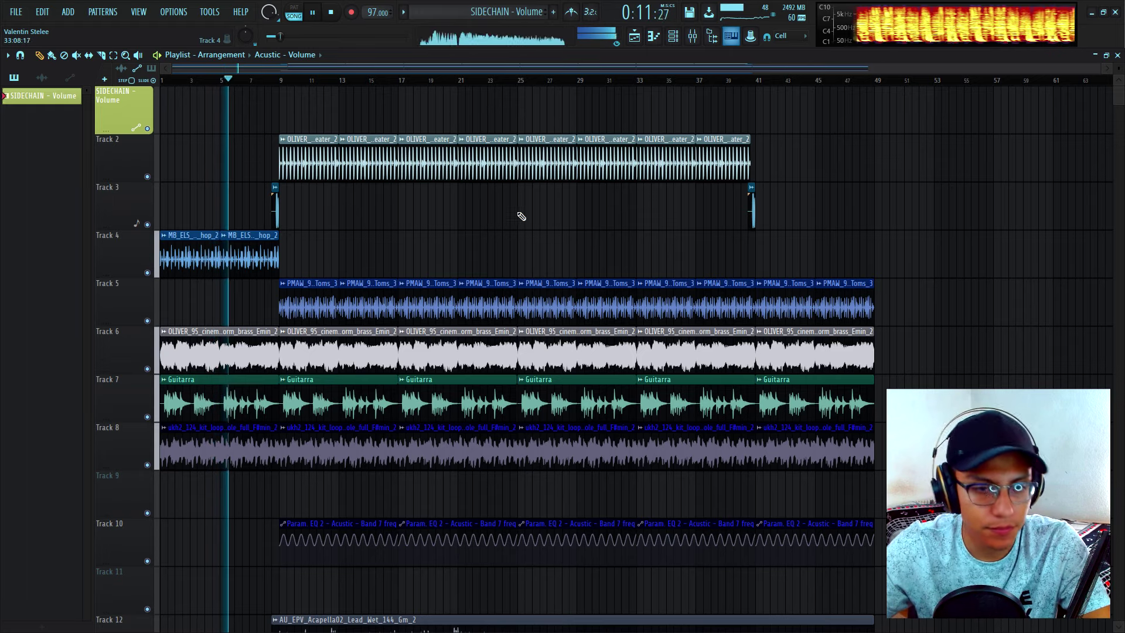
scroll(293, 252, "down", 2)
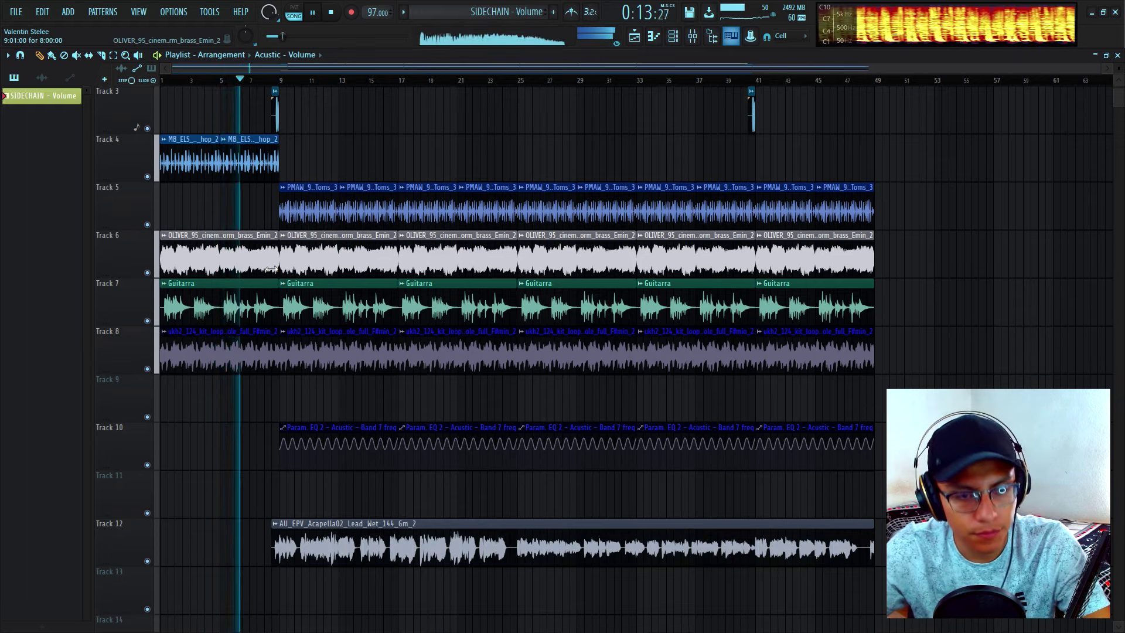
scroll(270, 269, "down", 1)
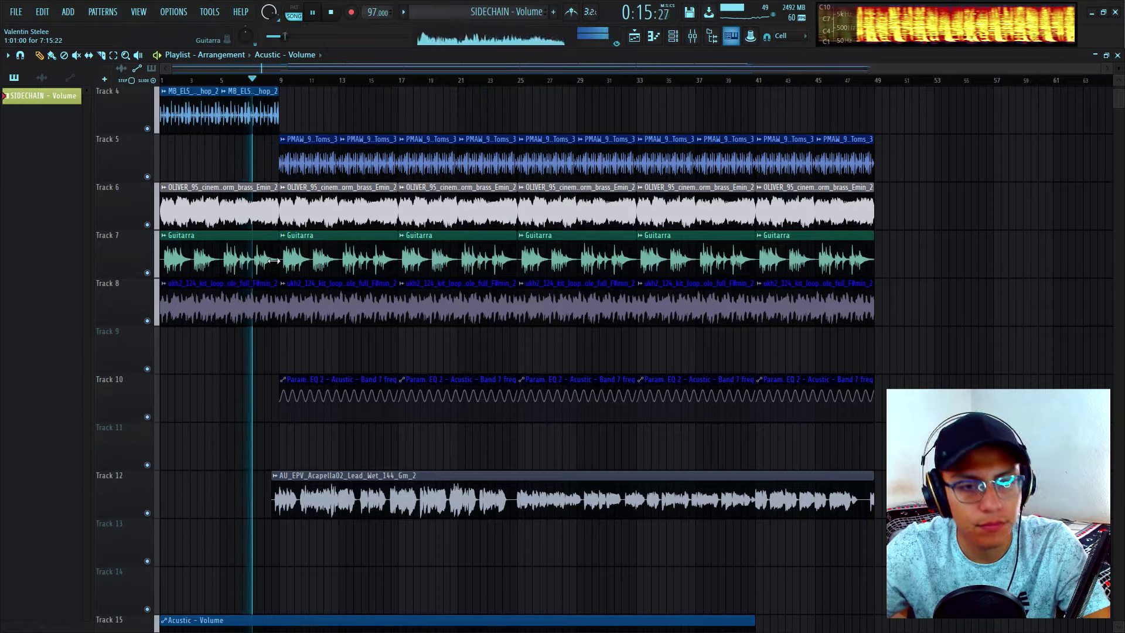
scroll(274, 260, "up", 3)
scroll(287, 230, "up", 3)
left_click_drag(252, 223, 296, 223)
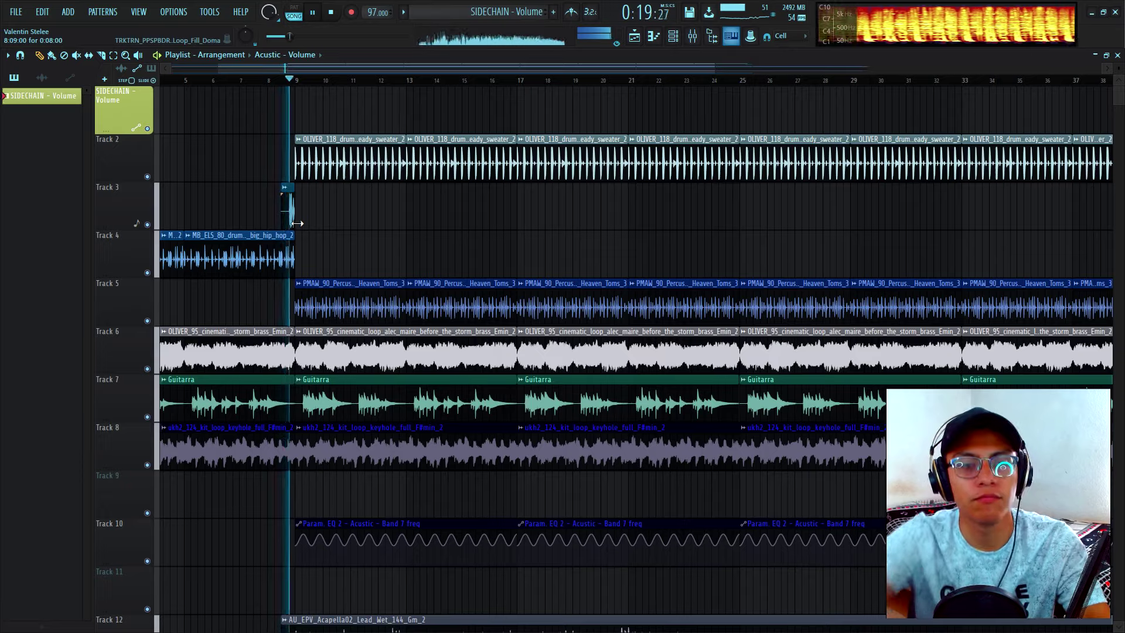
scroll(352, 249, "down", 6)
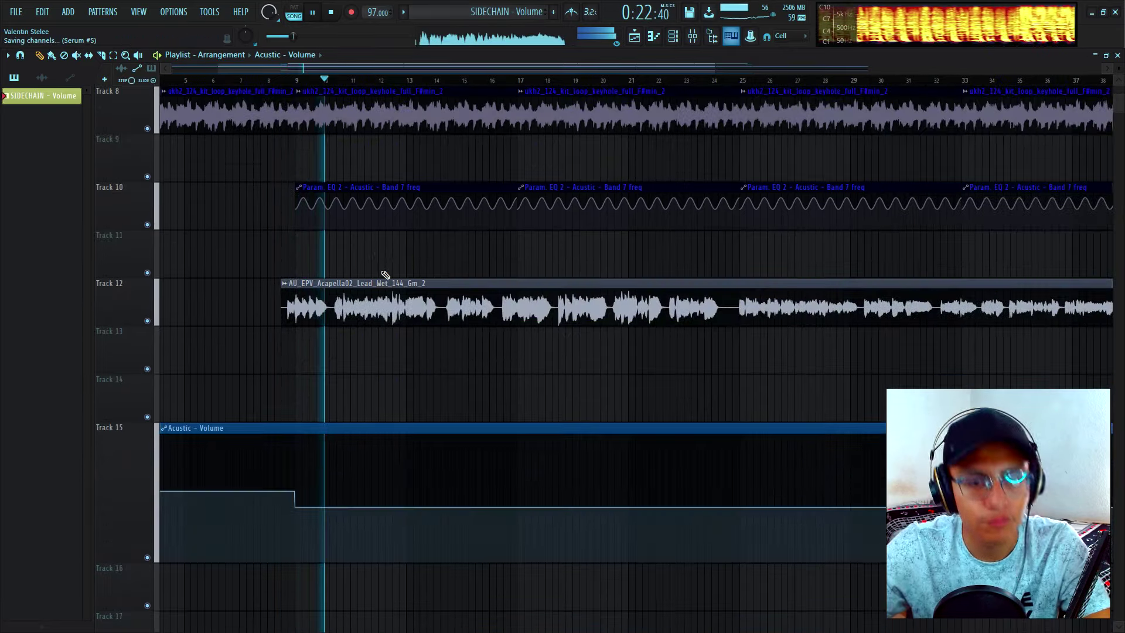
scroll(435, 263, "up", 7)
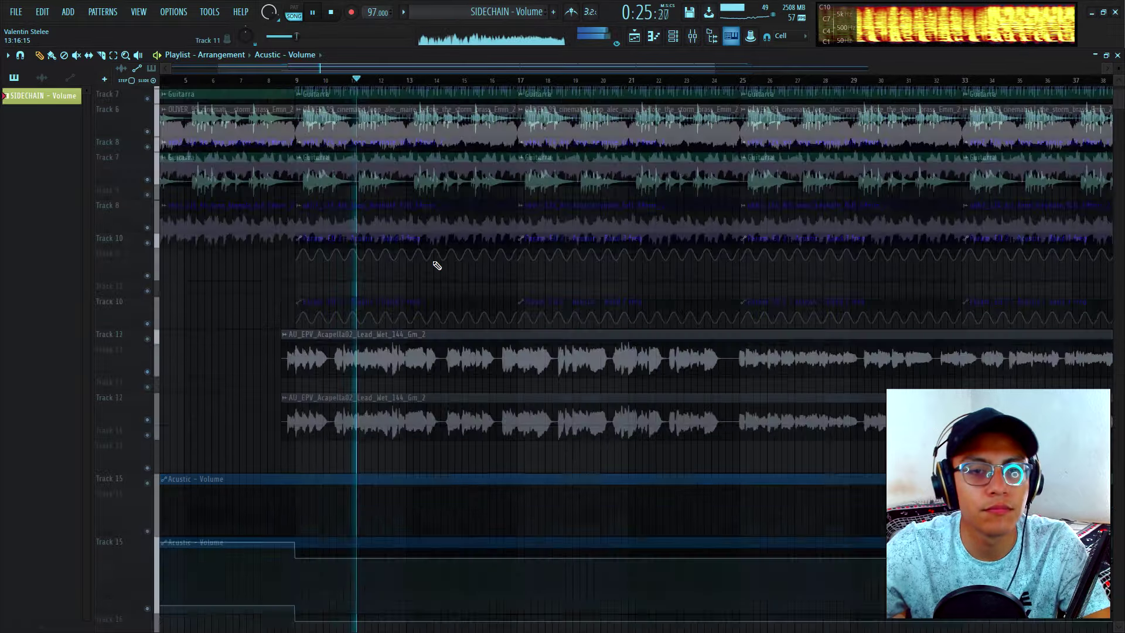
Step: Check the mixer levels and the Principal insert's effect chain during playback, and return to the playlist
key("F9")
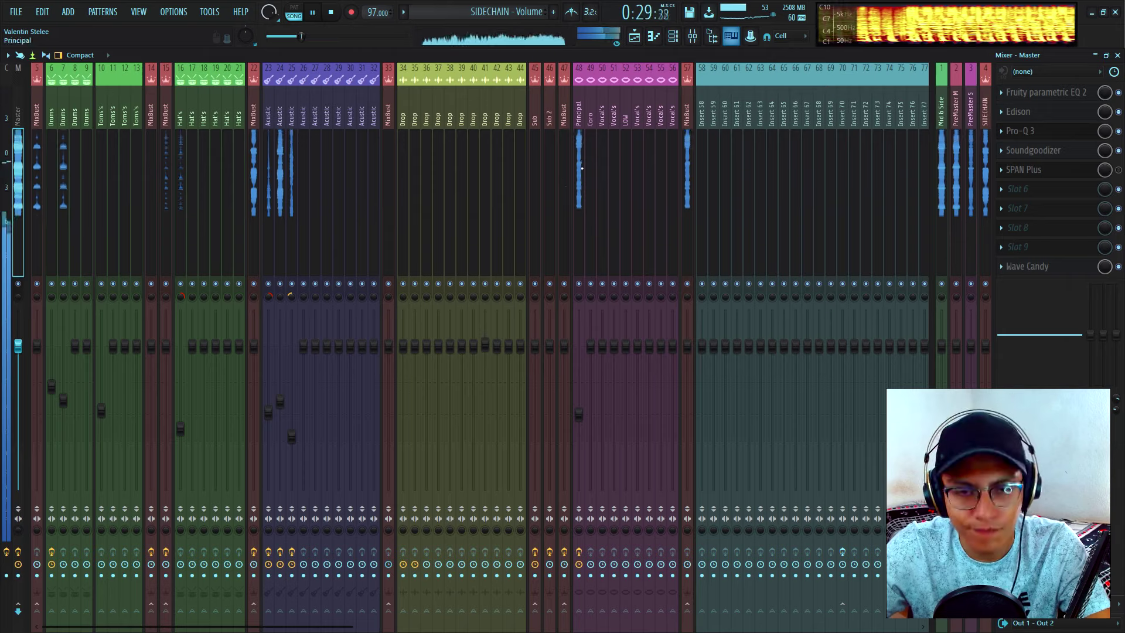
left_click(581, 167)
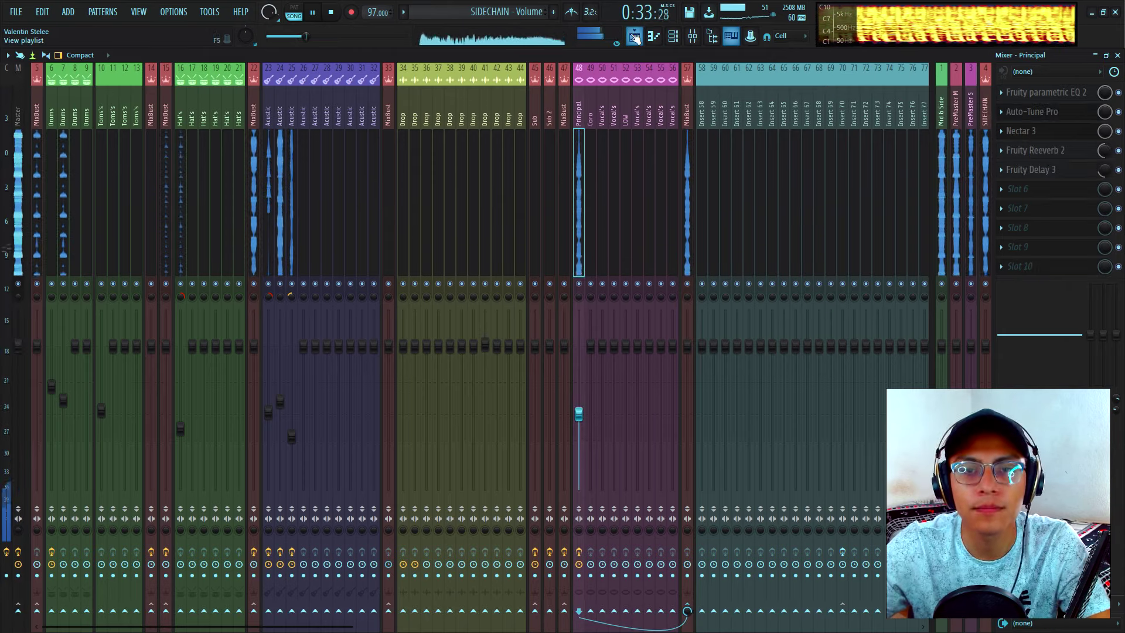
key("F5")
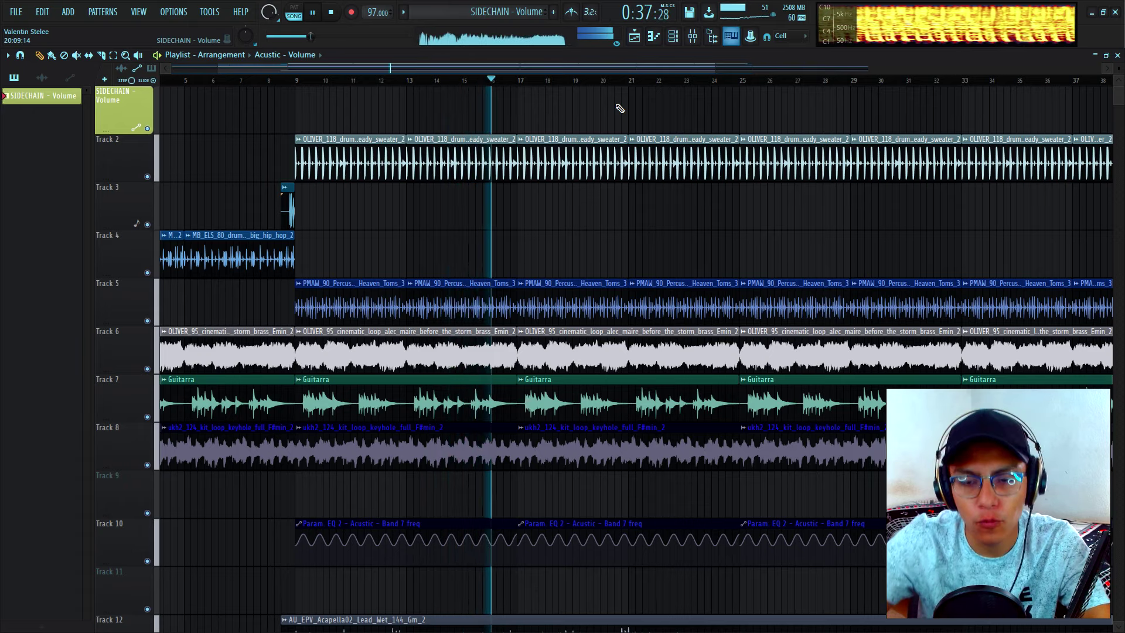
Step: Follow the drum, melodic, vocal and automation tracks across the whole arrangement as the song plays on past bar 17
scroll(585, 219, "down", 2)
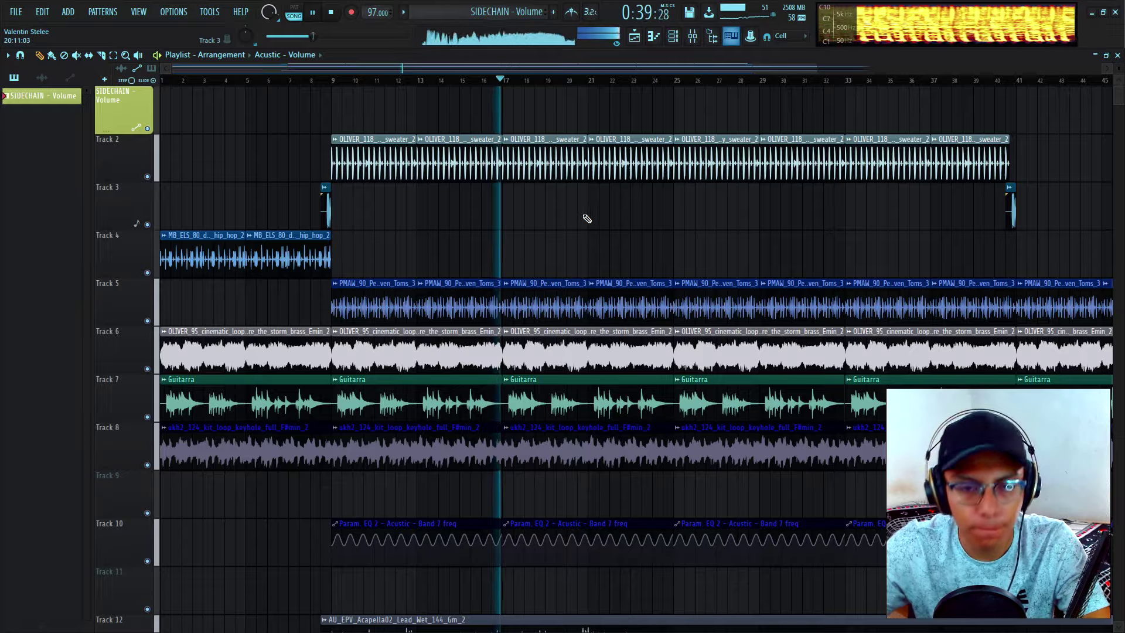
scroll(586, 218, "down", 2)
scroll(588, 181, "up", 2)
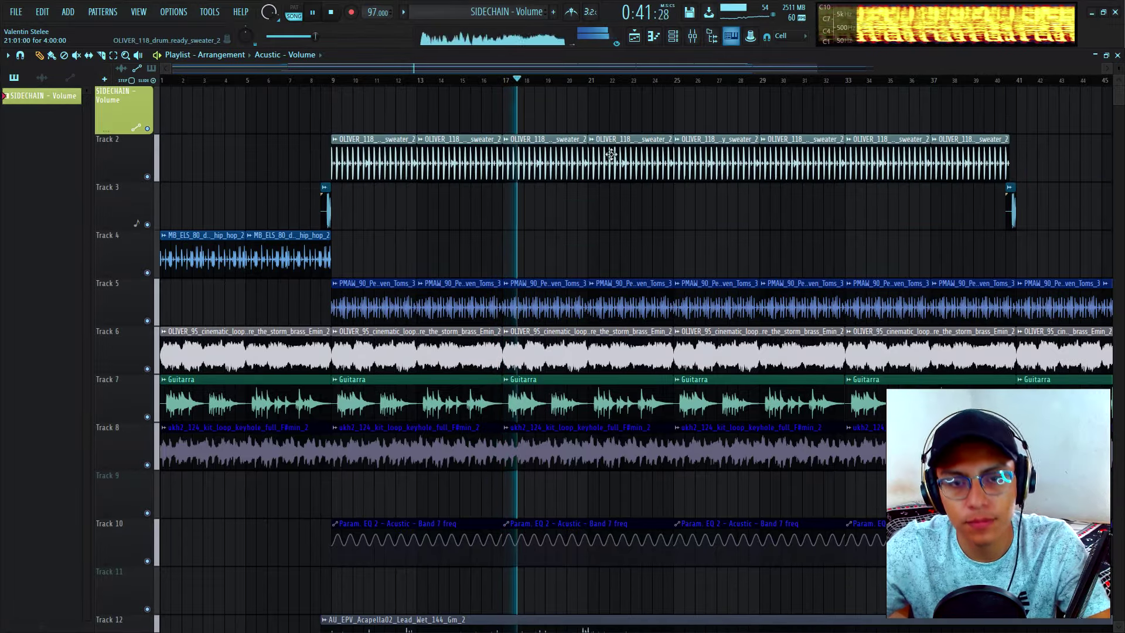
scroll(596, 234, "down", 6)
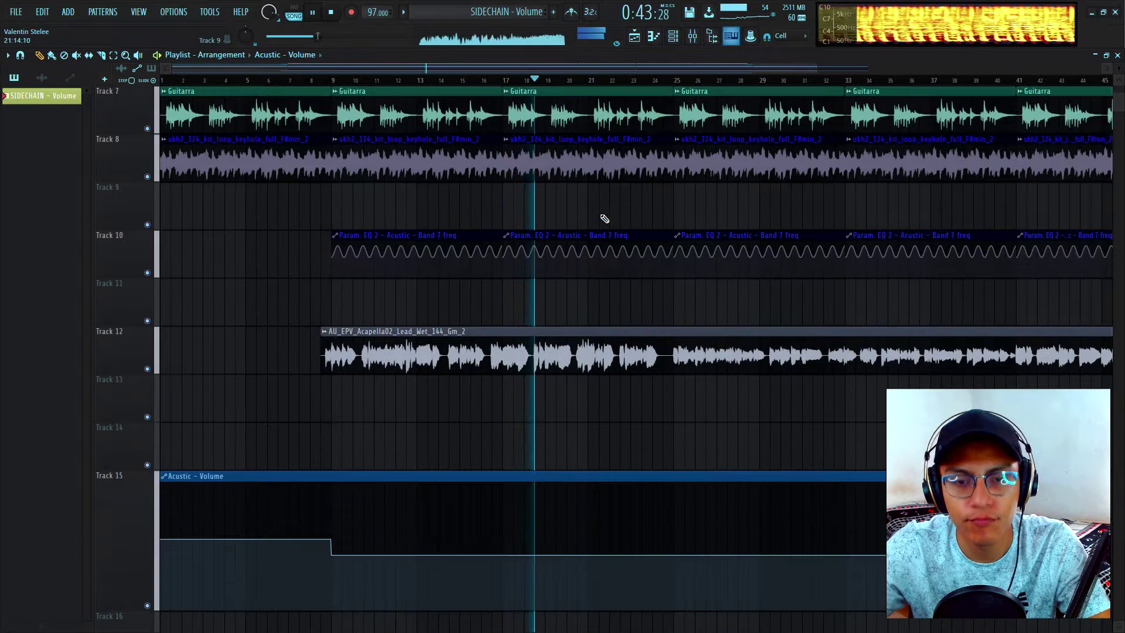
scroll(592, 214, "up", 6)
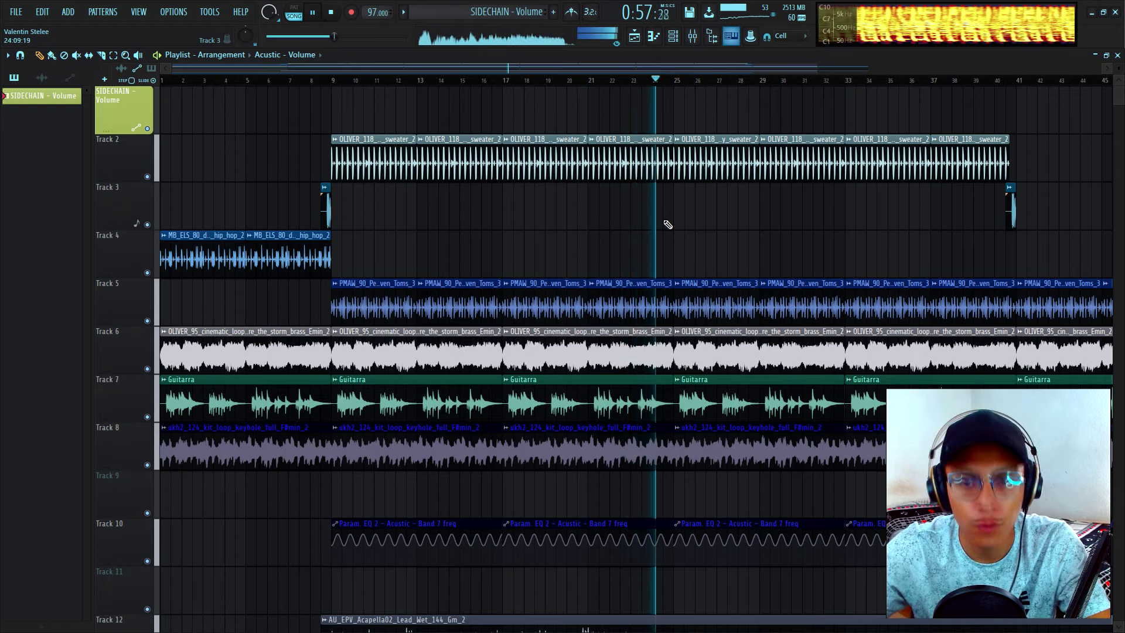
scroll(666, 233, "down", 3)
scroll(656, 230, "down", 3)
scroll(647, 226, "up", 4)
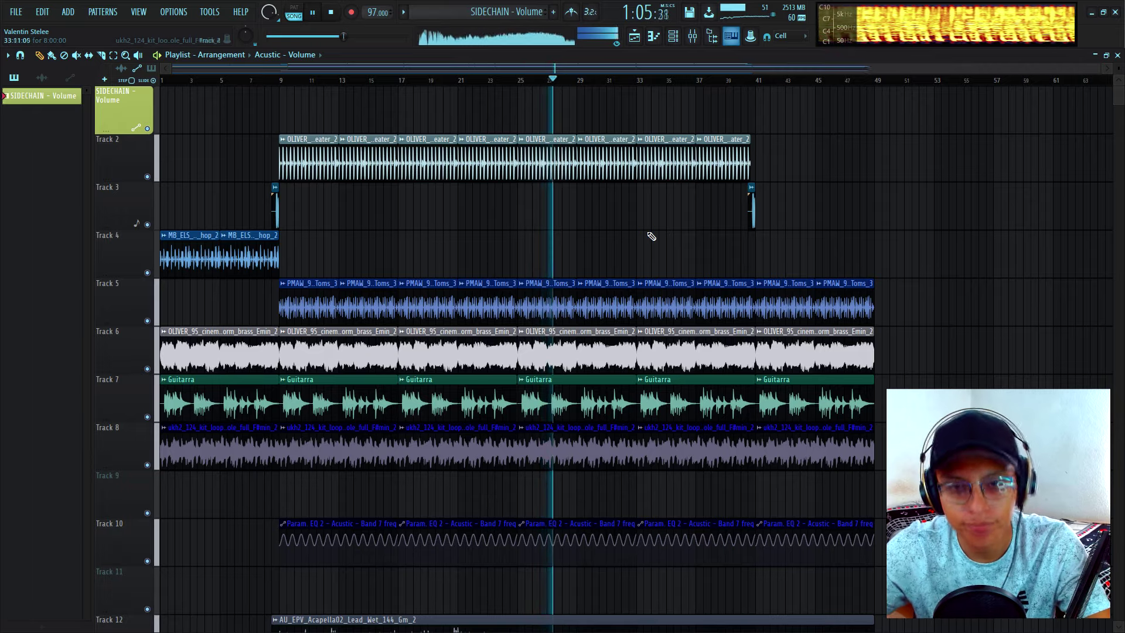
Step: Follow the melodic, vocal and volume automation tracks during playback from bar 27, and check the drum tracks up to the fill before bar 41
scroll(652, 236, "down", 3)
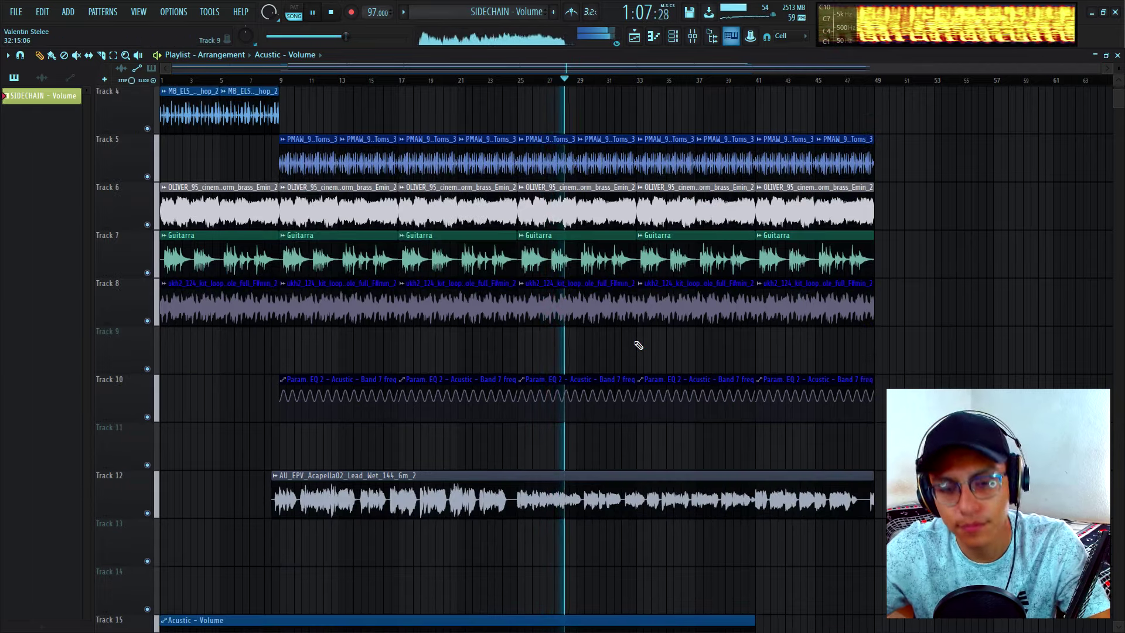
scroll(638, 345, "down", 4)
scroll(611, 342, "up", 6)
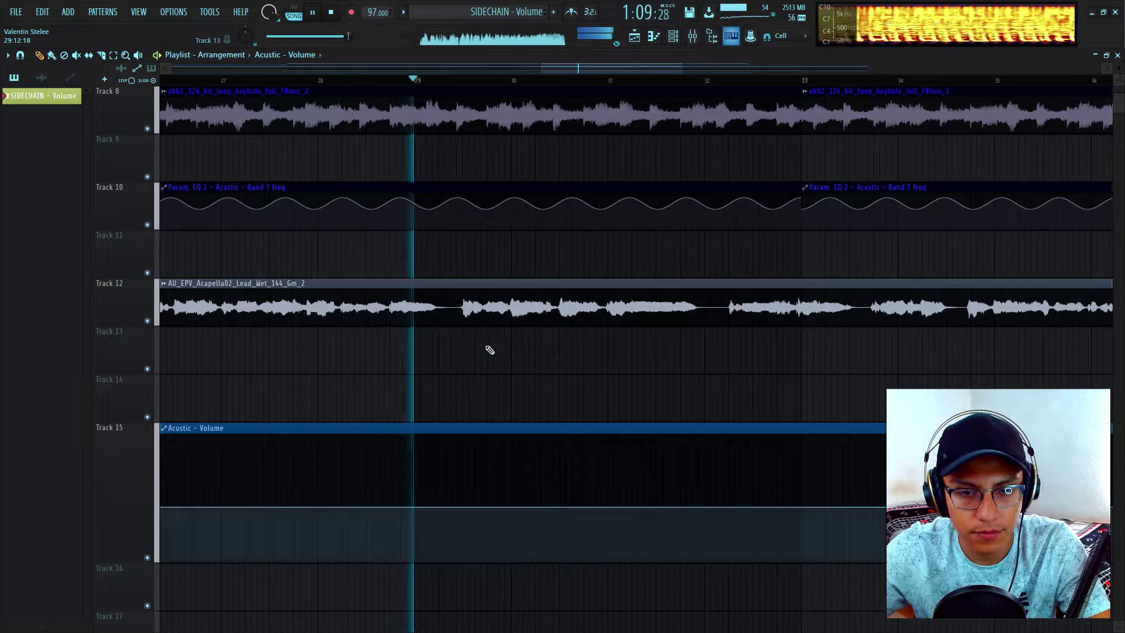
scroll(573, 352, "down", 5)
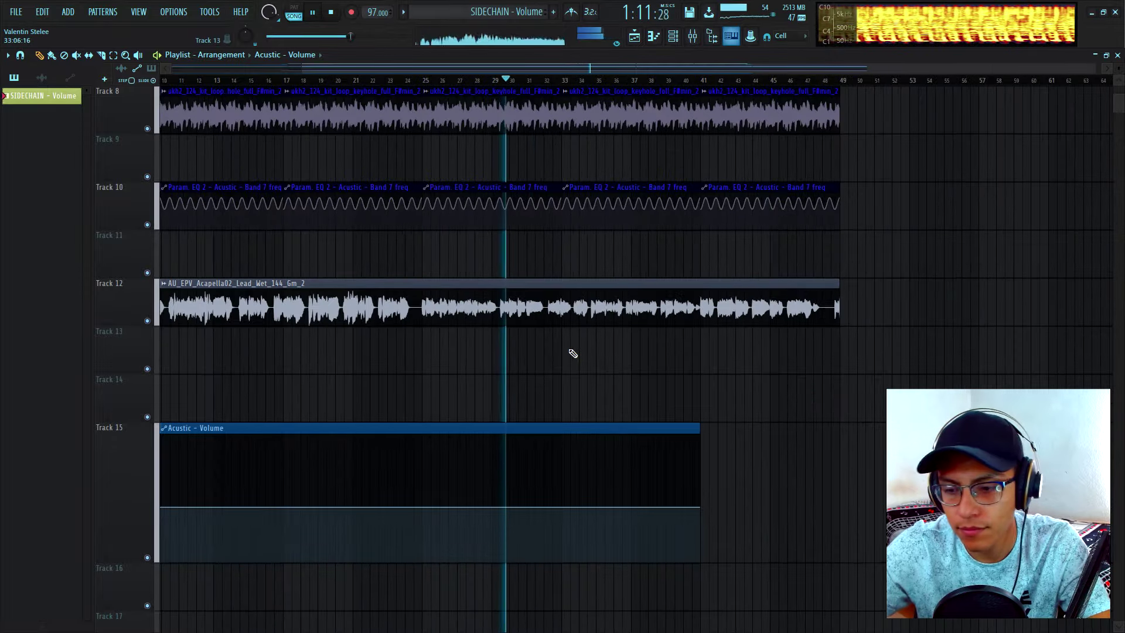
scroll(573, 353, "up", 7)
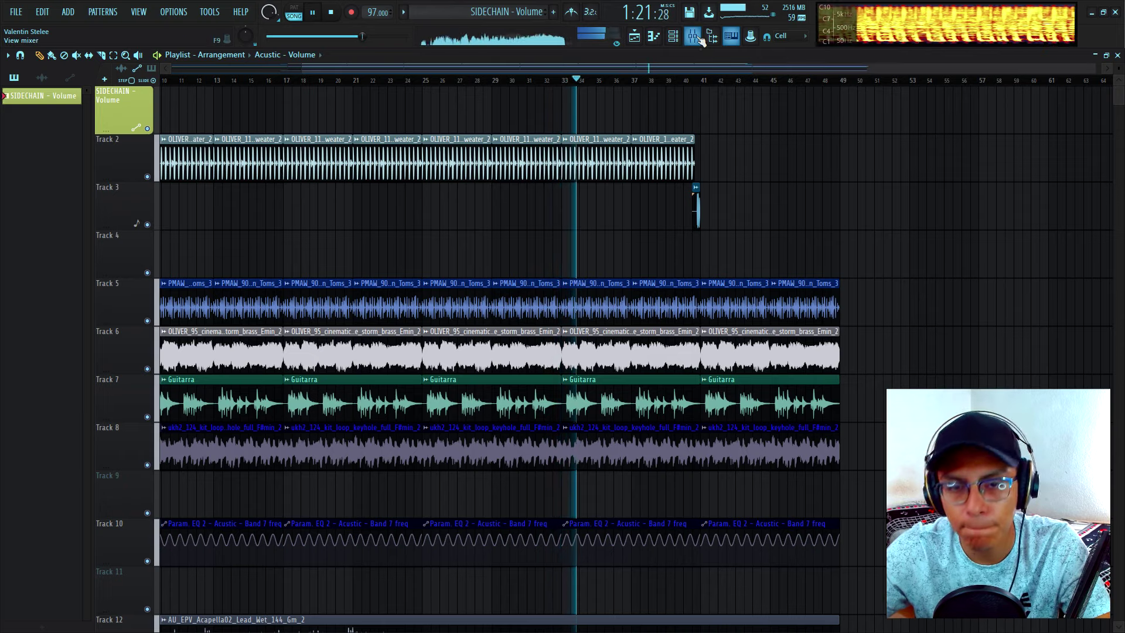
scroll(661, 226, "down", 2)
scroll(664, 227, "up", 2)
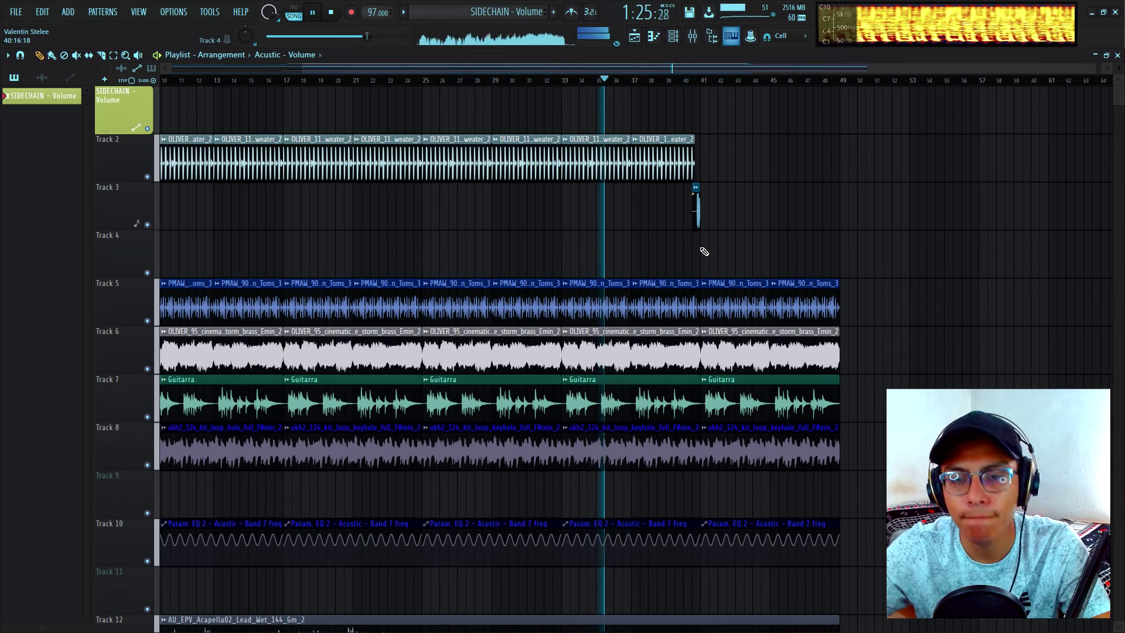
scroll(598, 273, "down", 1)
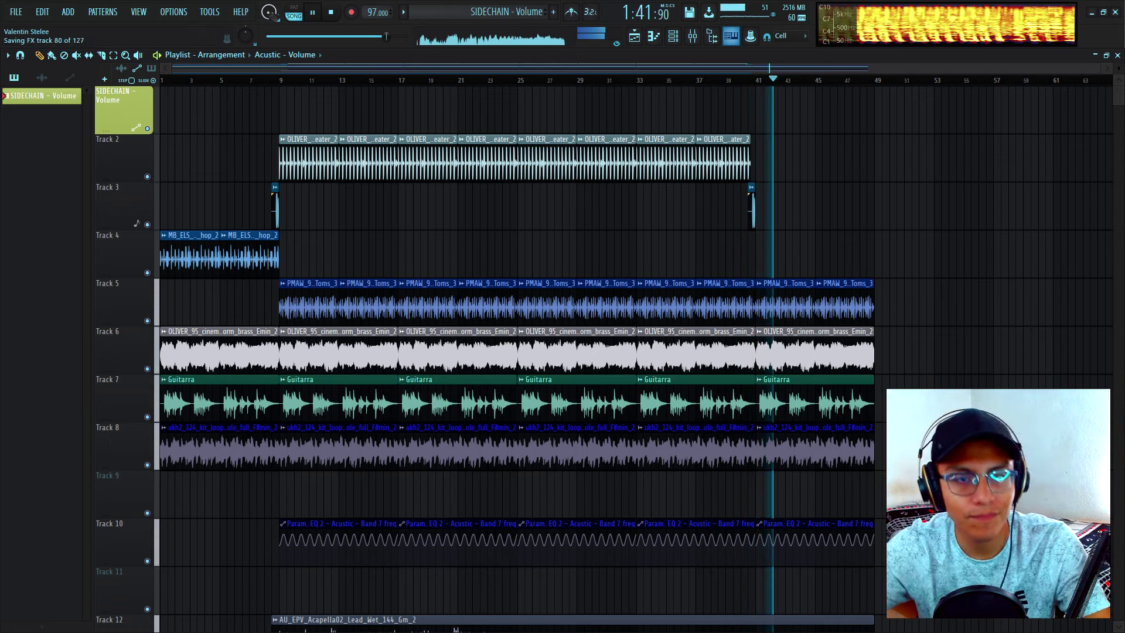
Step: Rewind the song to the start, stop playback and look over the arranged tracks
left_click_drag(386, 36, 267, 37)
key("space")
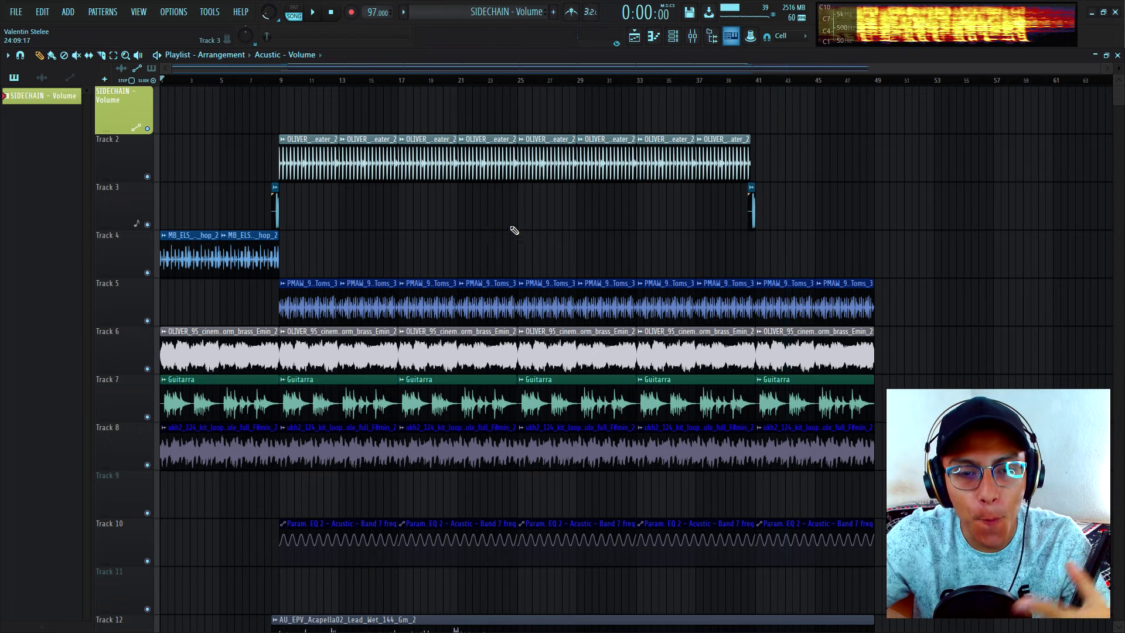
left_click(301, 16)
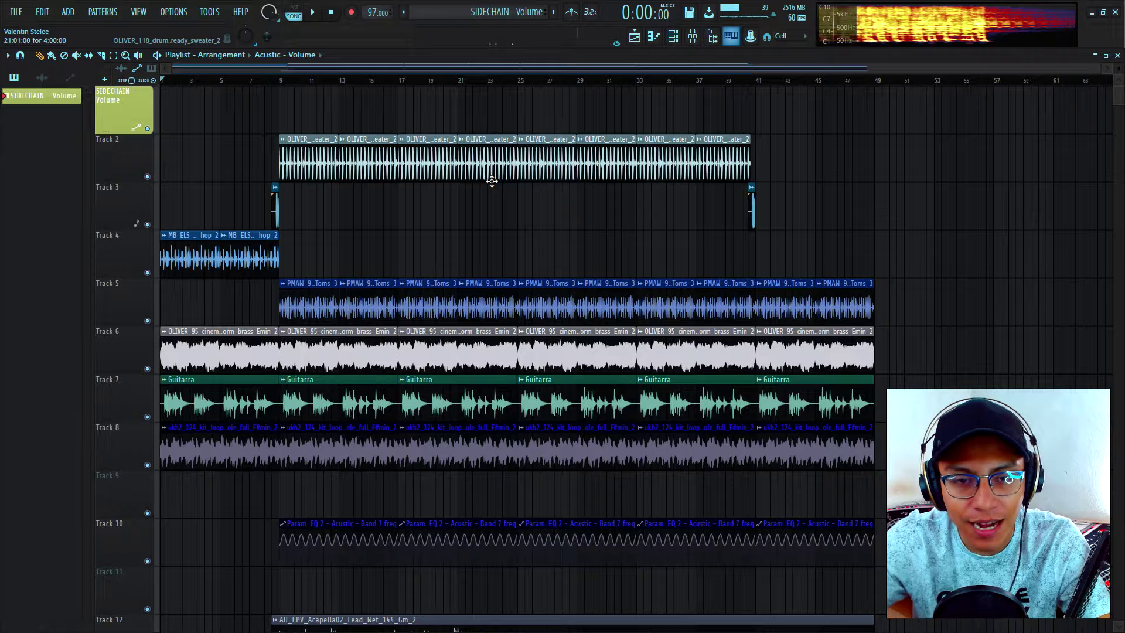
scroll(481, 218, "down", 7)
scroll(482, 218, "up", 7)
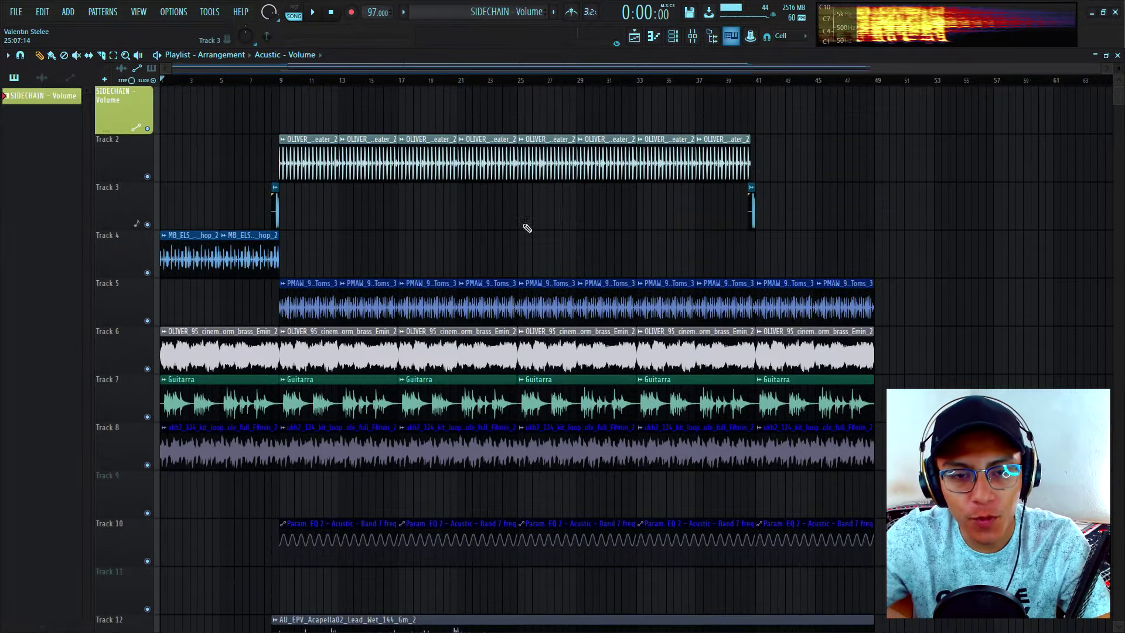
Step: Check the fader levels and effect slots of the Acustic inserts in the mixer, and return to the playlist to review the tracks
left_click(699, 40)
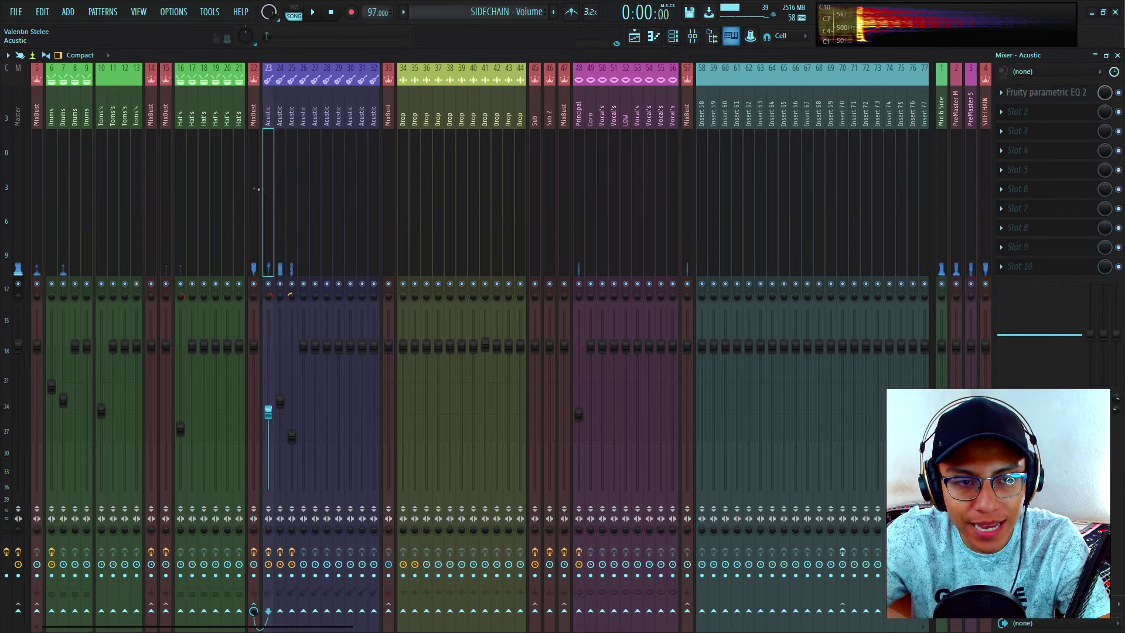
left_click(253, 121)
left_click(284, 148)
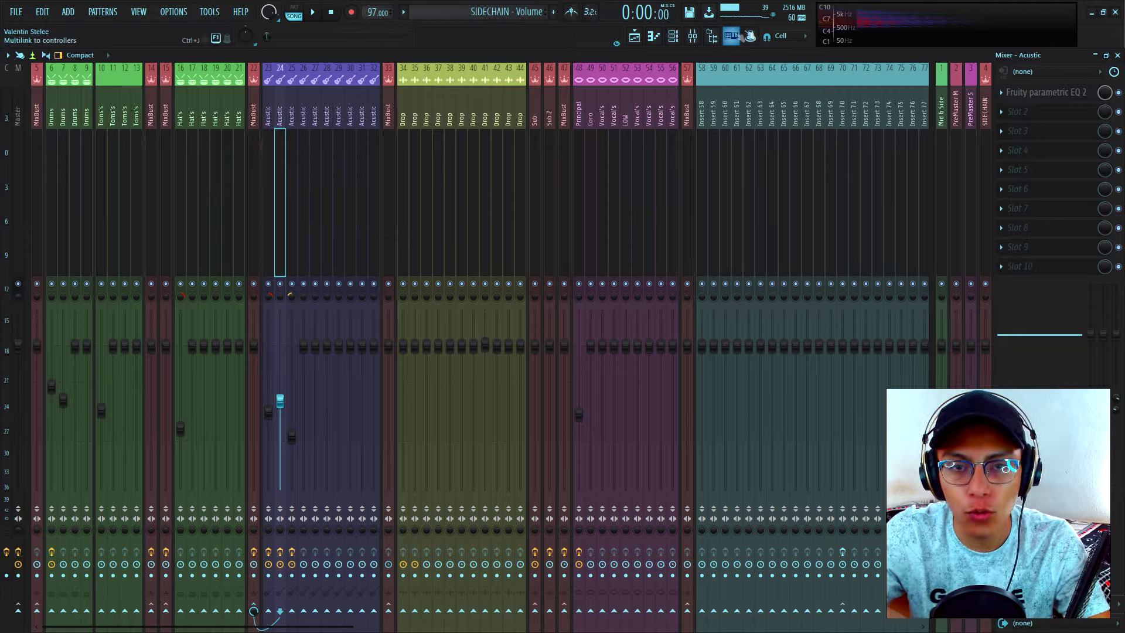
left_click(637, 35)
scroll(605, 326, "down", 5)
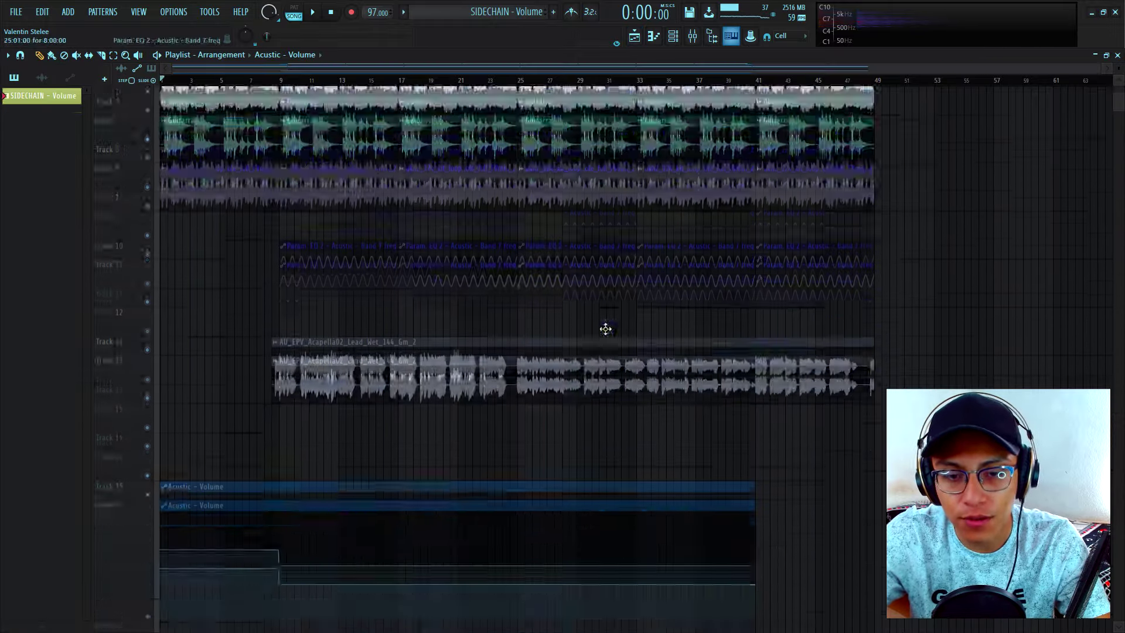
scroll(597, 327, "up", 5)
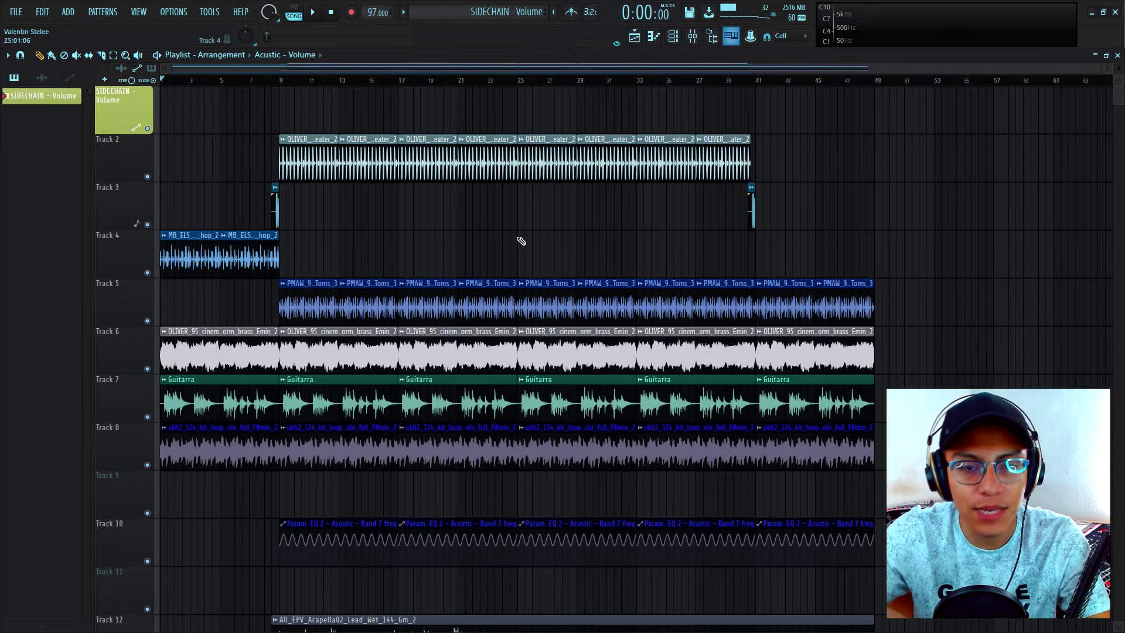
Step: Examine the joins between the drum, percussion, brass and guitar clips at bar 25 up close
scroll(520, 157, "up", 5)
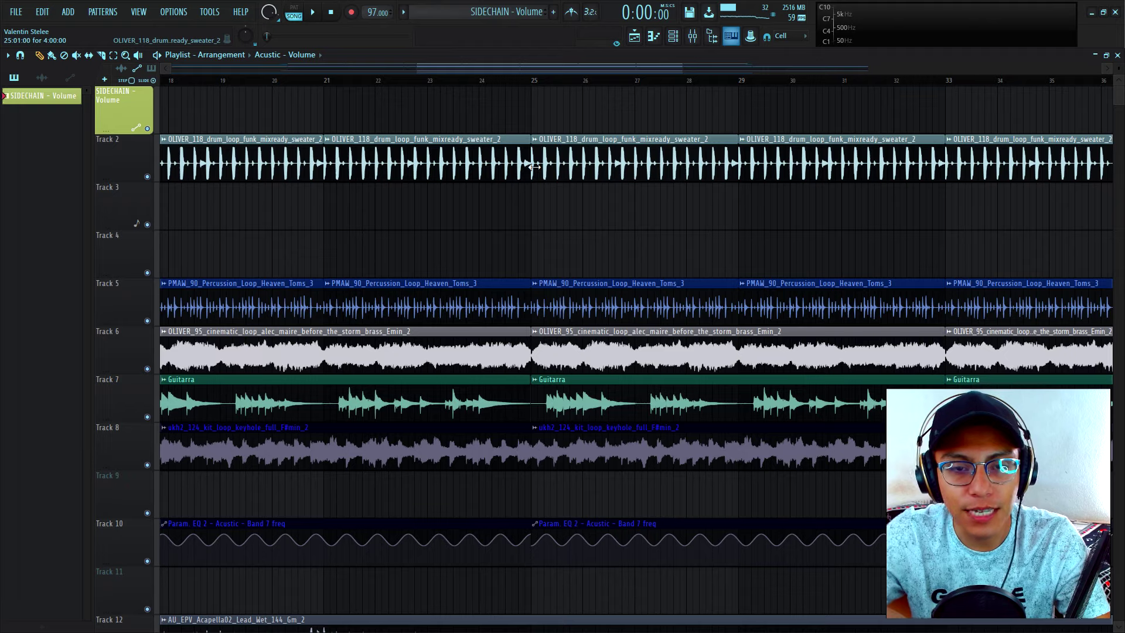
scroll(533, 167, "up", 10)
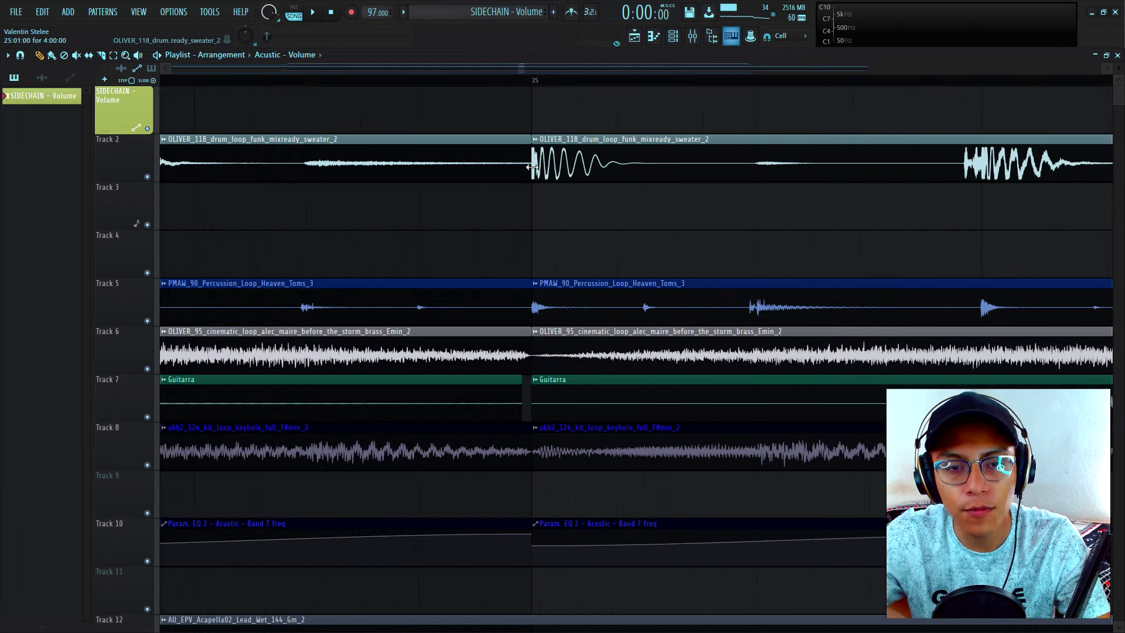
scroll(536, 200, "down", 15)
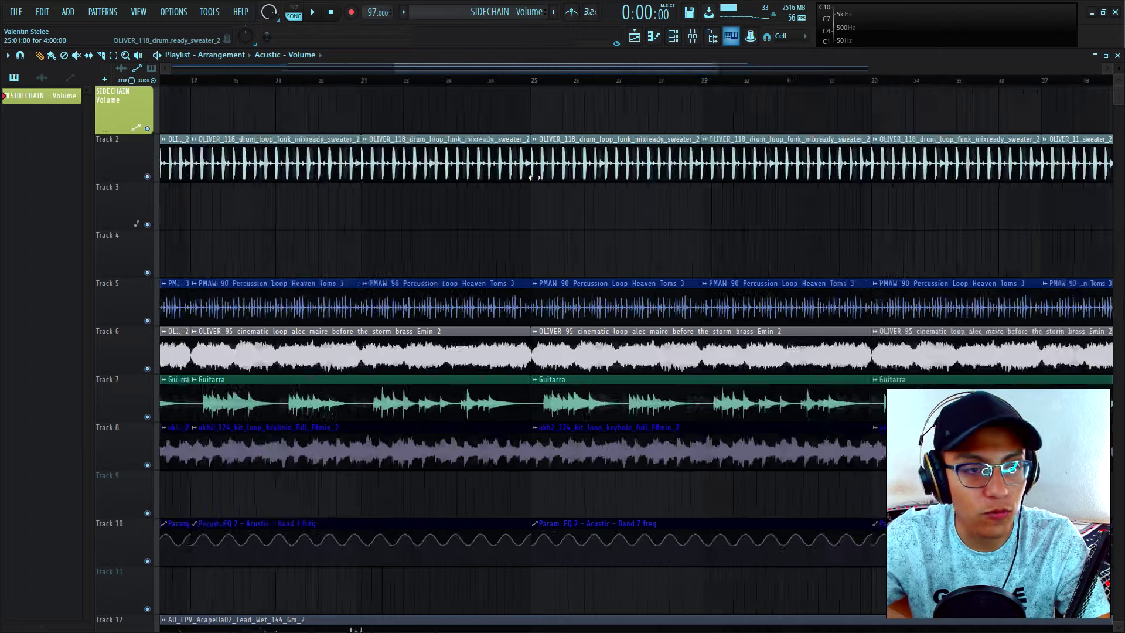